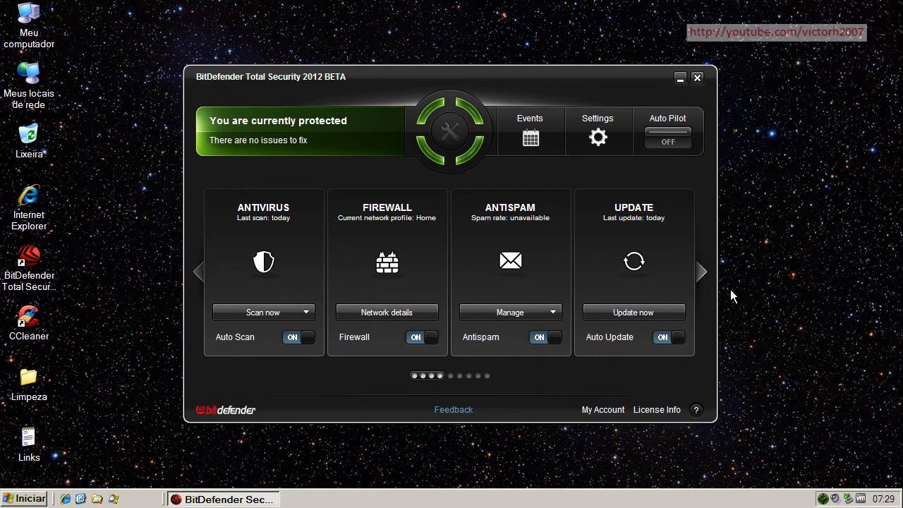
Browse the protection modules from Antivirus through Safebox, return to the first ones, and try the Auto Pilot switch.
left_click(702, 275)
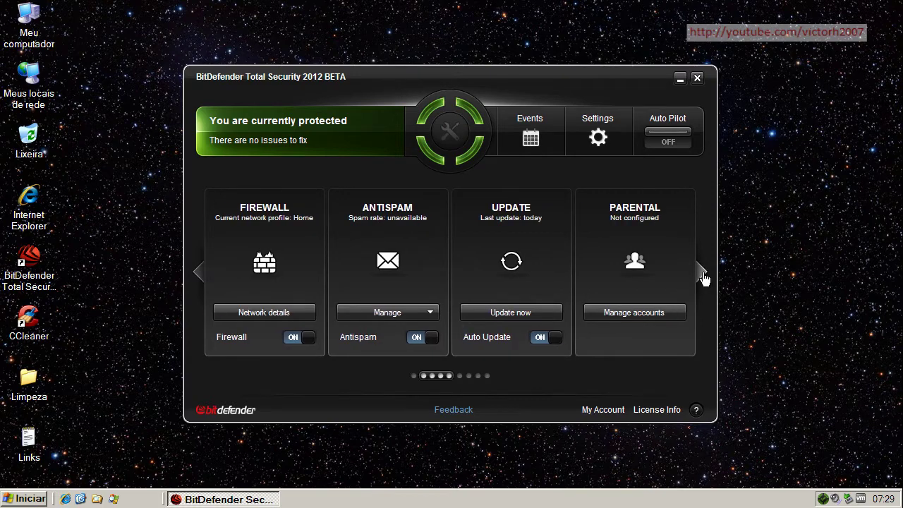
left_click(703, 277)
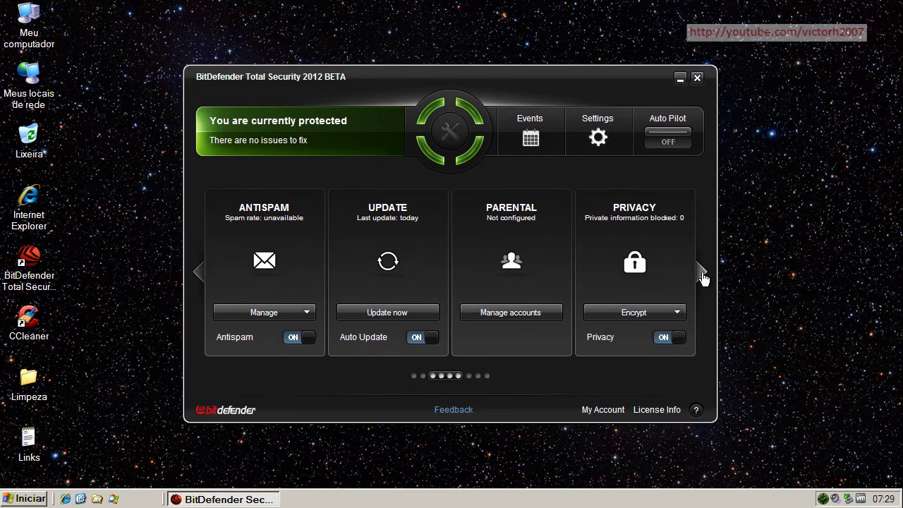
left_click(703, 277)
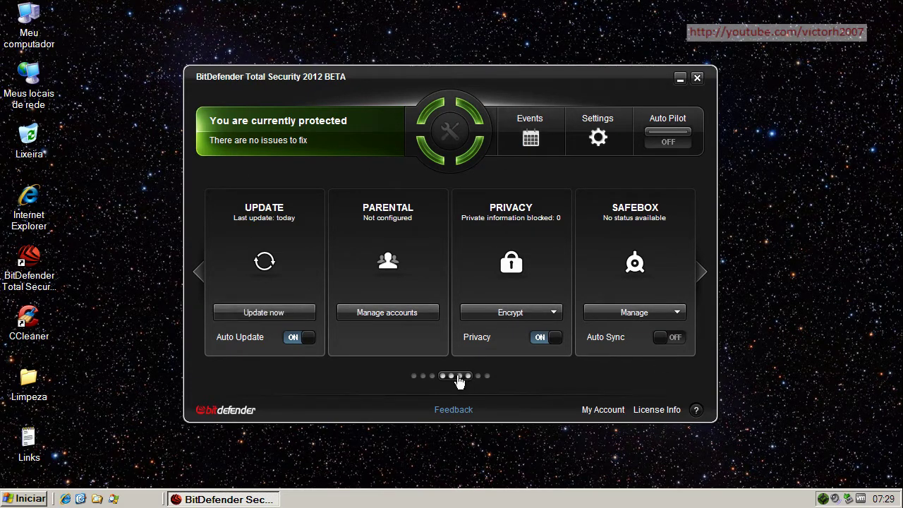
left_click(421, 378)
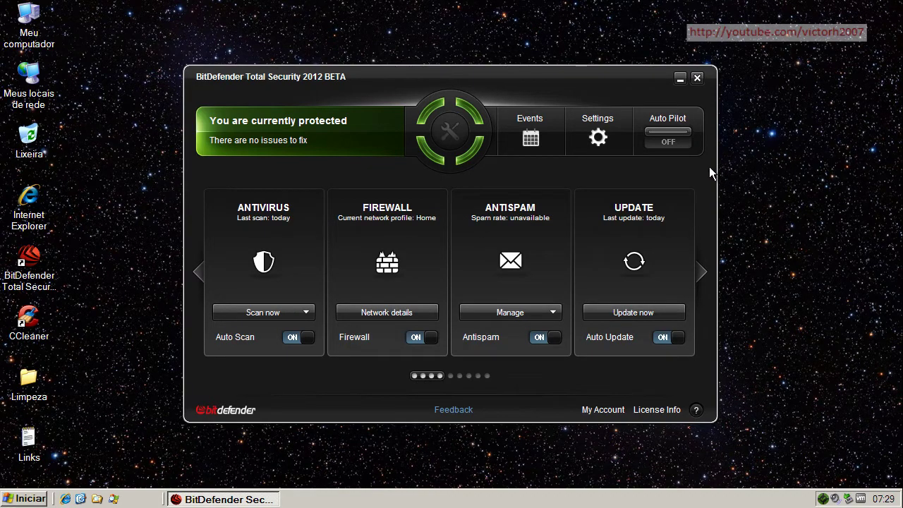
left_click(671, 137)
left_click(670, 136)
Review the Parental, Privacy, Safebox, Tune-Up and Network Map modules, return to Antivirus, and close the BitDefender window.
left_click(451, 375)
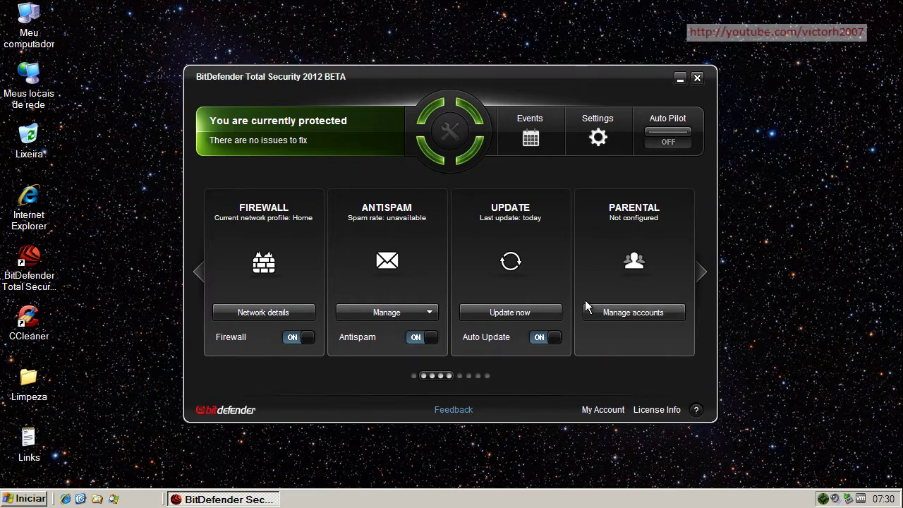
left_click(459, 376)
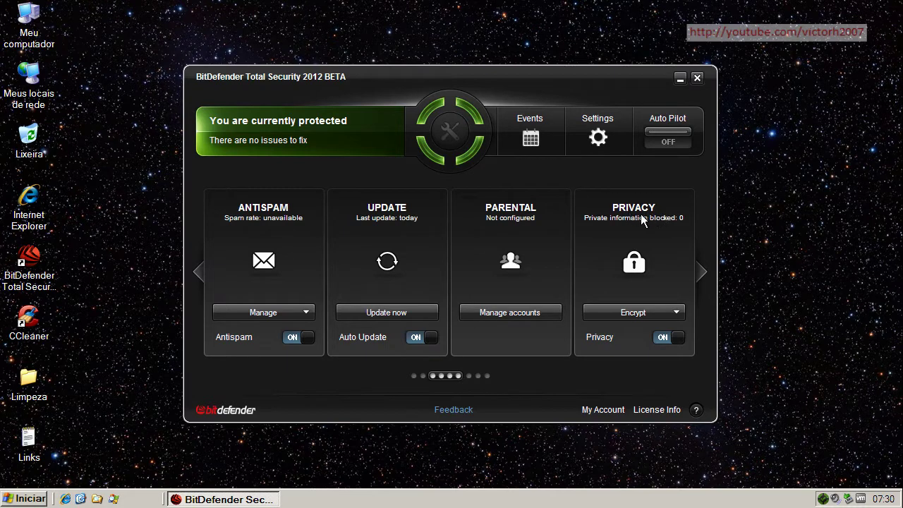
left_click(469, 376)
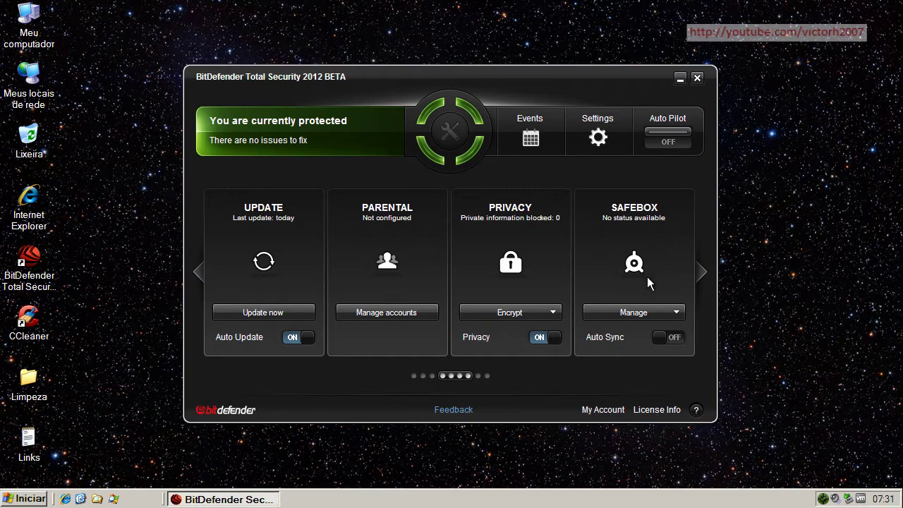
left_click(702, 275)
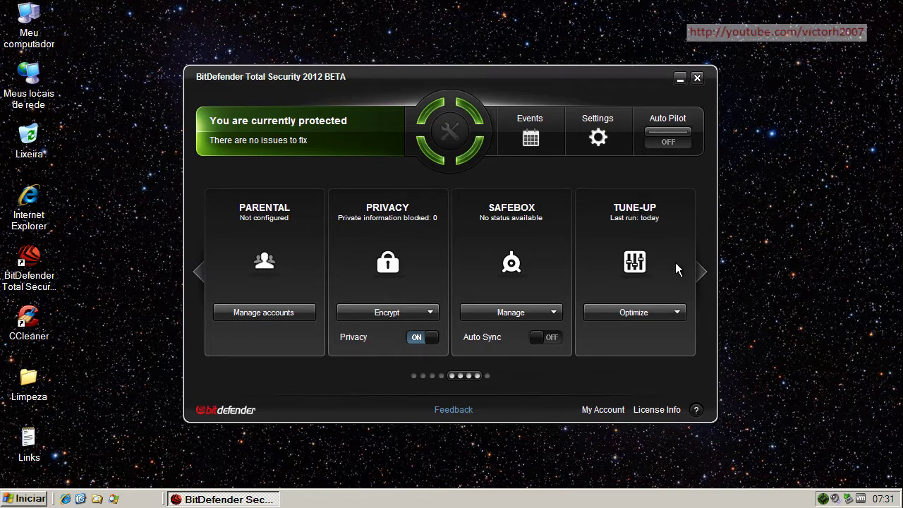
left_click(678, 312)
left_click(701, 273)
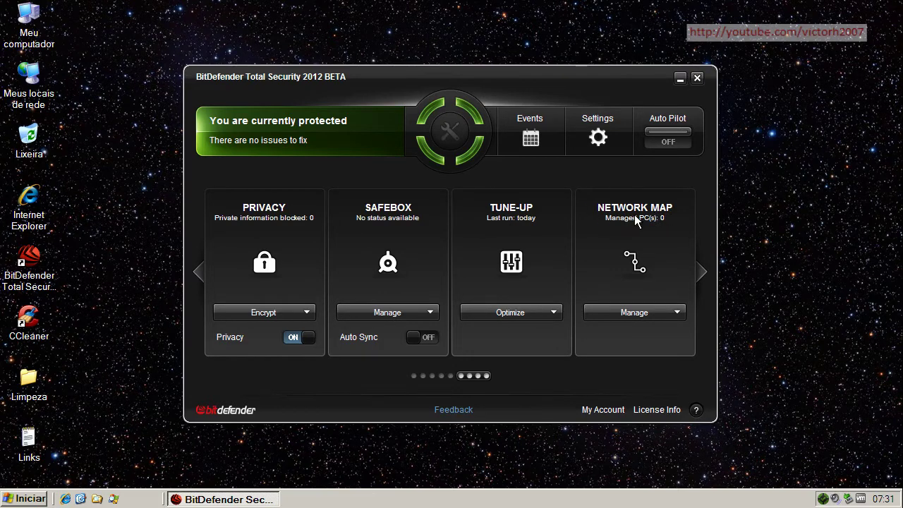
left_click(443, 376)
left_click(414, 376)
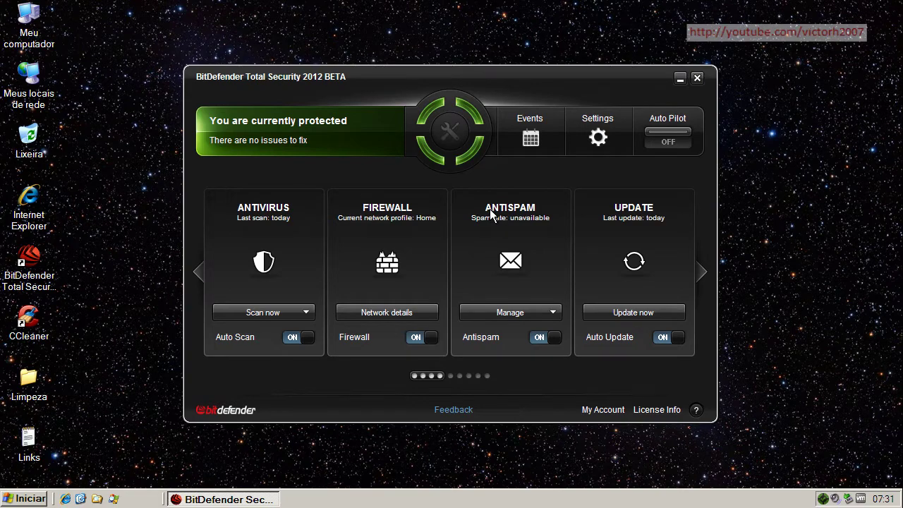
left_click(697, 78)
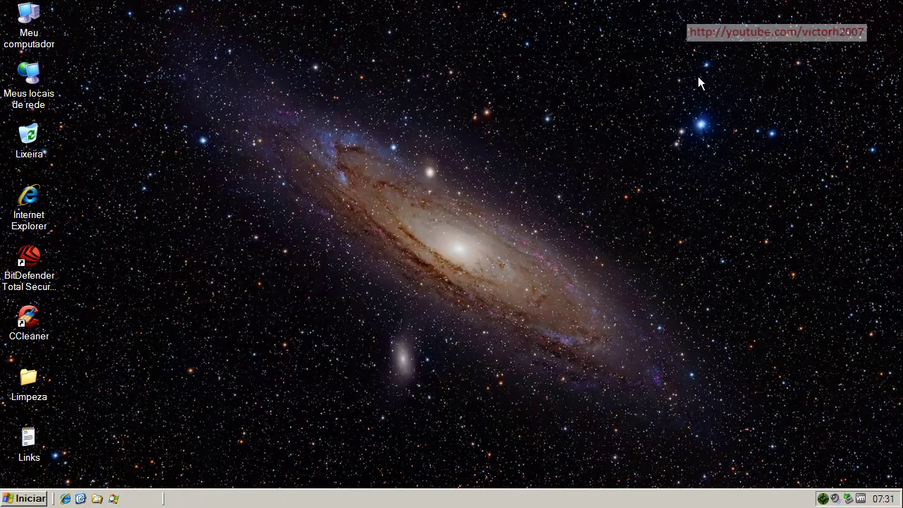
Launch Process Explorer and go through the running BitDefender processes from vsserv.exe up to bdagent.exe.
left_click(113, 498)
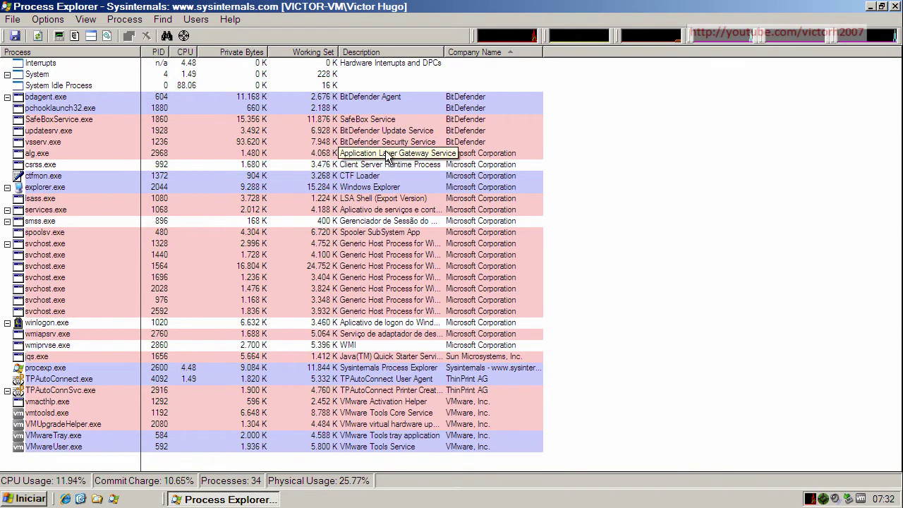
left_click(386, 142)
left_click(381, 130)
left_click(374, 120)
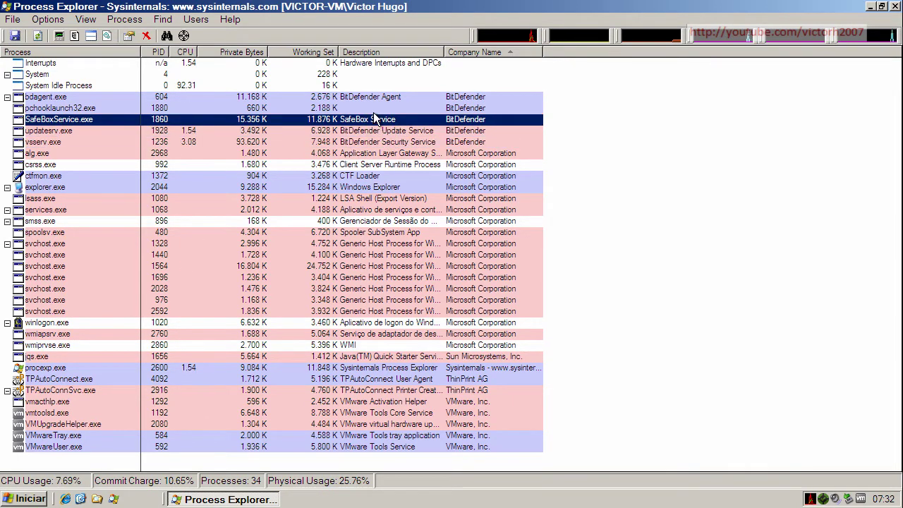
left_click(374, 109)
left_click(374, 99)
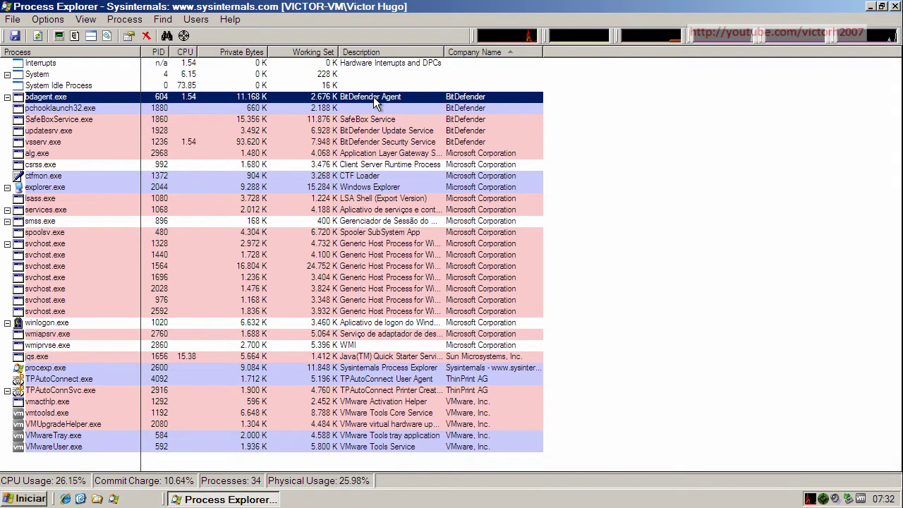
left_click(384, 153)
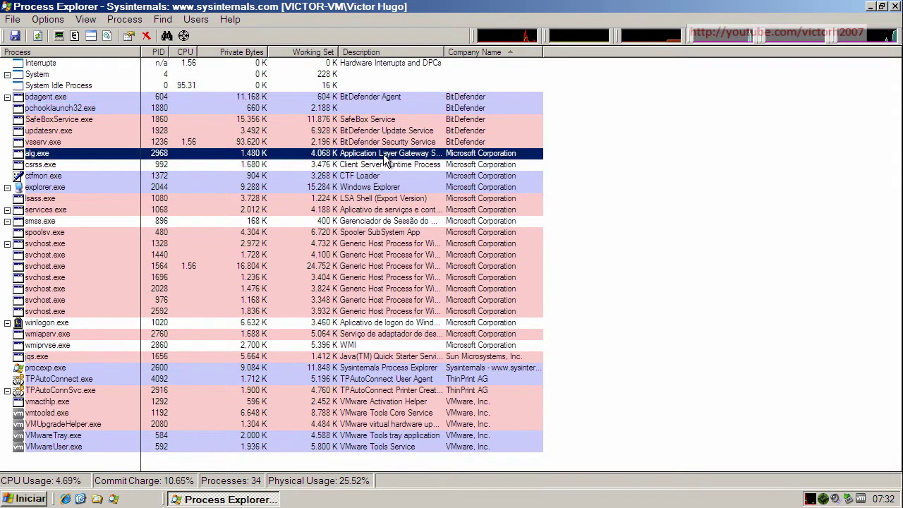
left_click(386, 142)
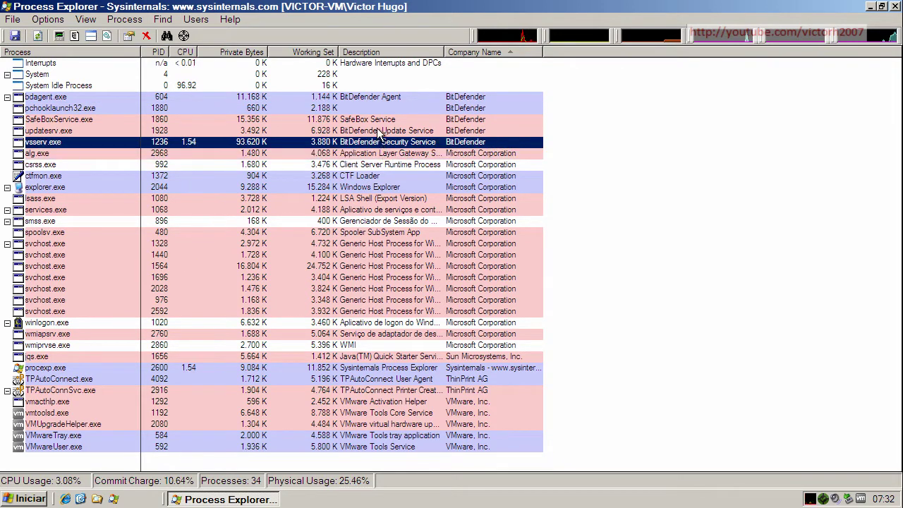
left_click(379, 131)
left_click(376, 120)
left_click(375, 109)
left_click(375, 97)
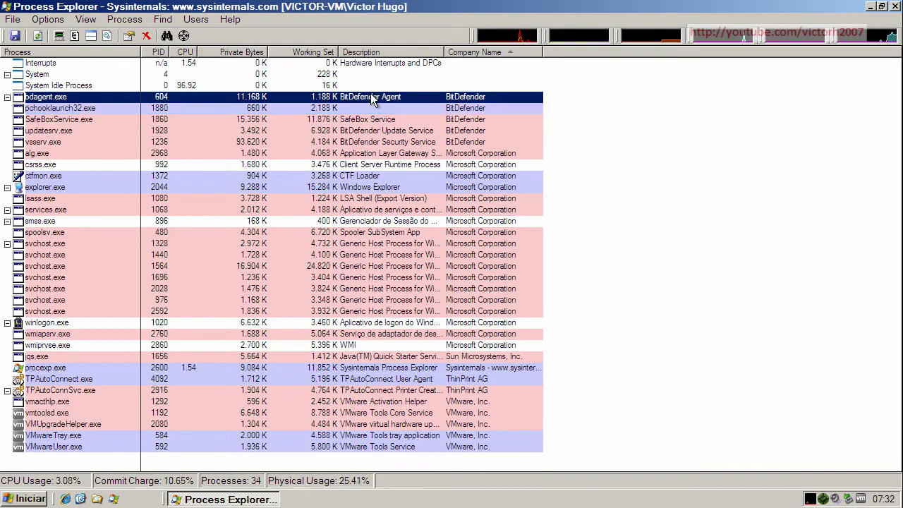
Check the working-set memory of each BitDefender process and minimize Process Explorer.
left_click(331, 153)
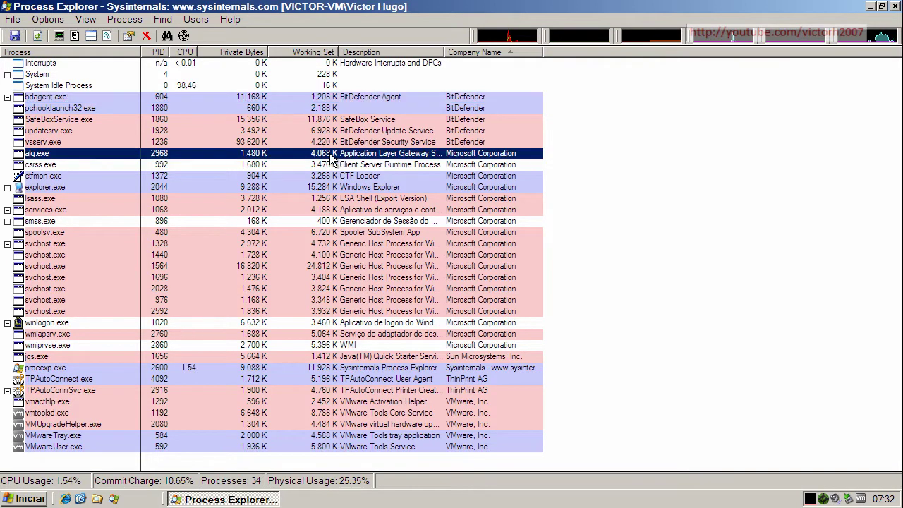
left_click(332, 142)
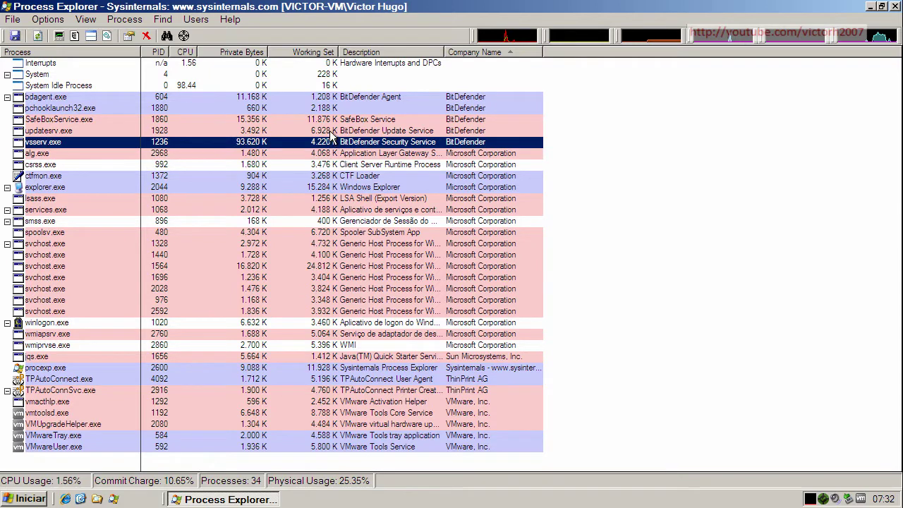
left_click(331, 132)
left_click(331, 120)
left_click(331, 109)
left_click(328, 97)
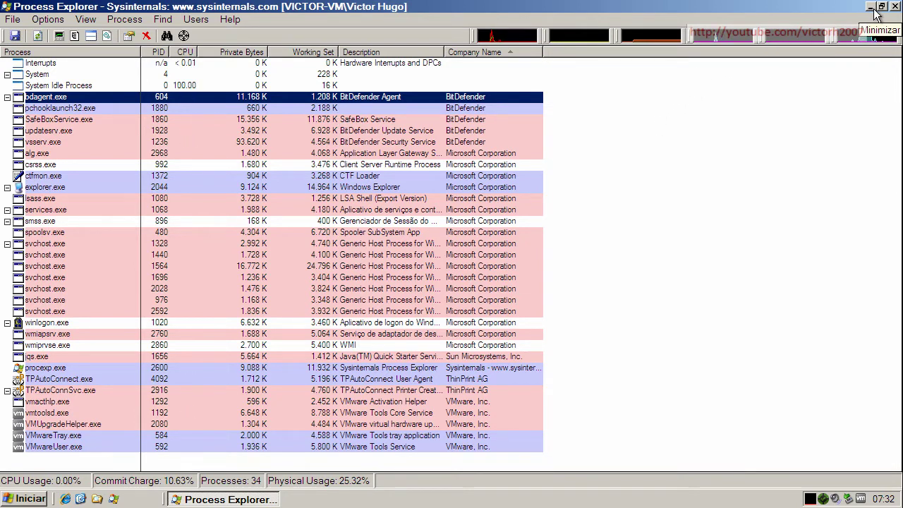
left_click(871, 7)
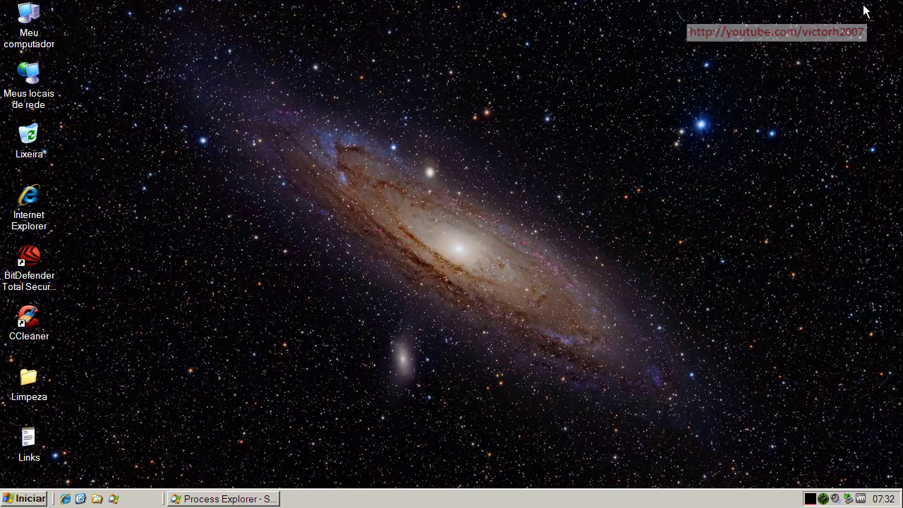
Open the Links text file on the desktop, copy the first malware link (googla.info), and minimize the file.
double_click(29, 439)
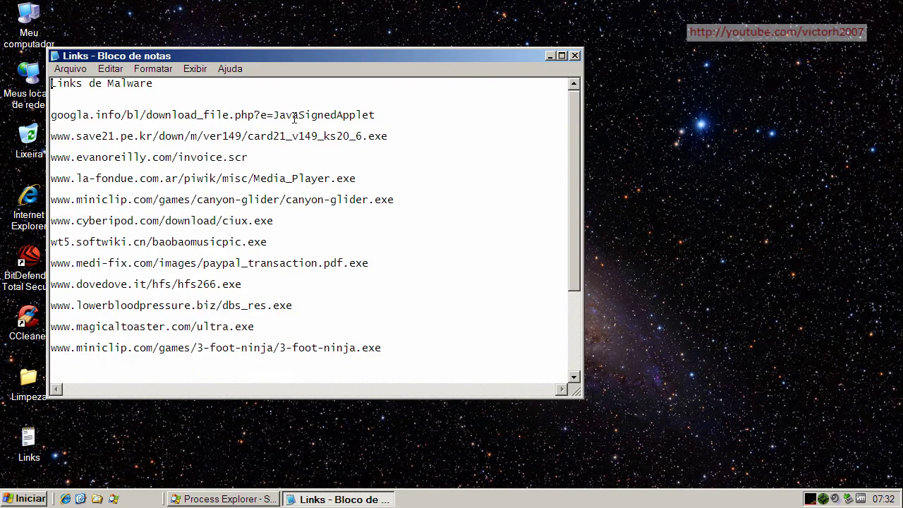
double_click(294, 114)
right_click(296, 115)
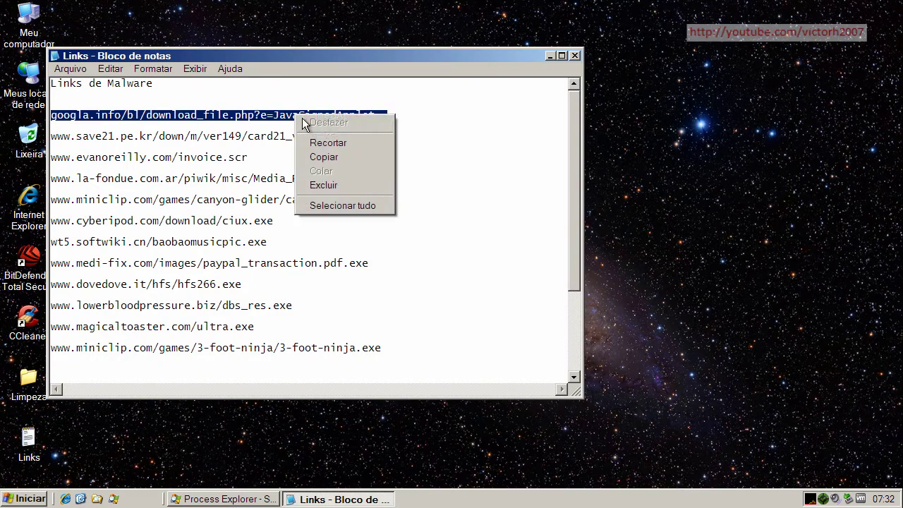
left_click(327, 157)
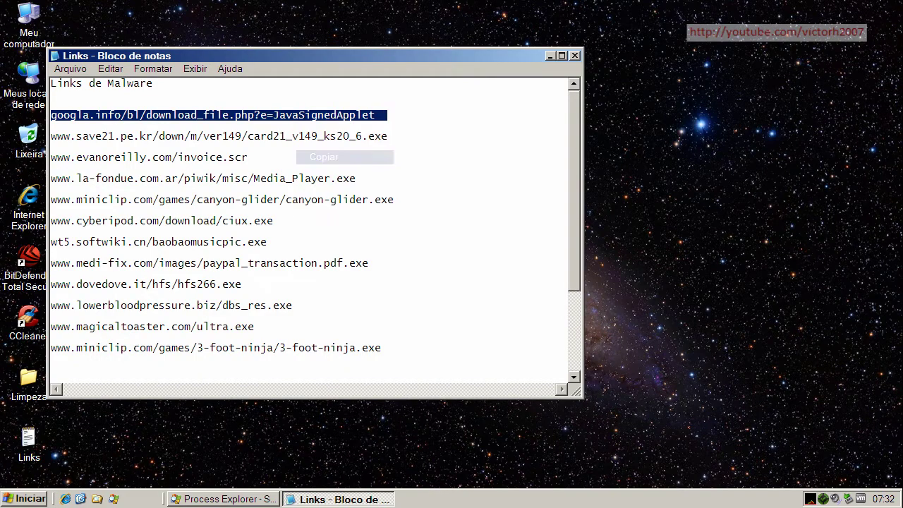
left_click(551, 56)
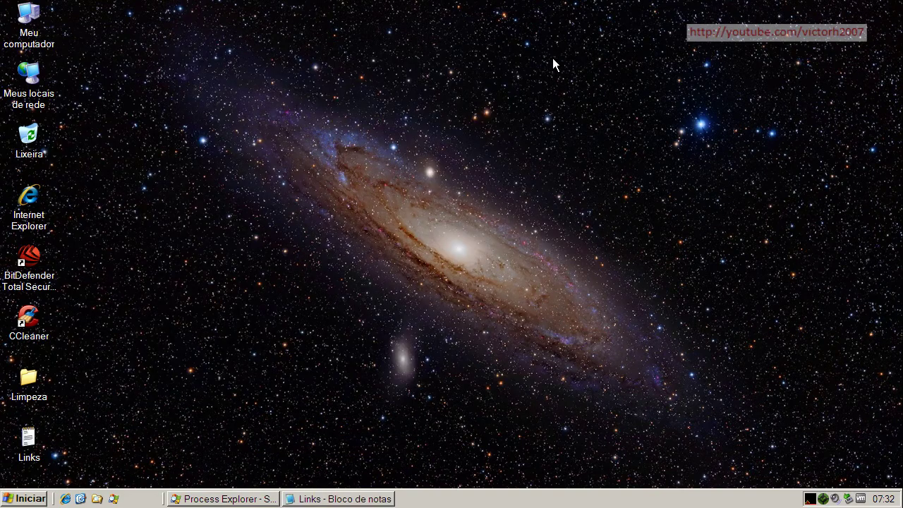
Reopen BitDefender Total Security, start an update from the Update module, and close the window.
double_click(824, 498)
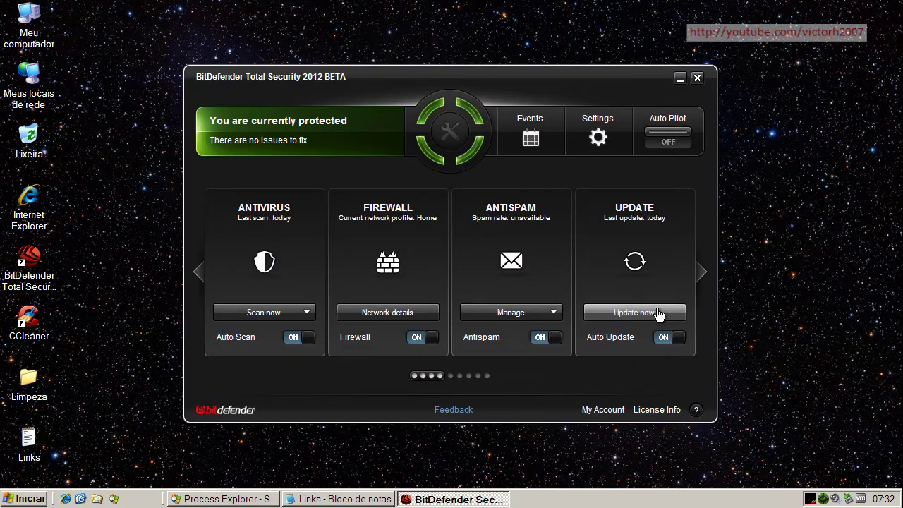
left_click(658, 312)
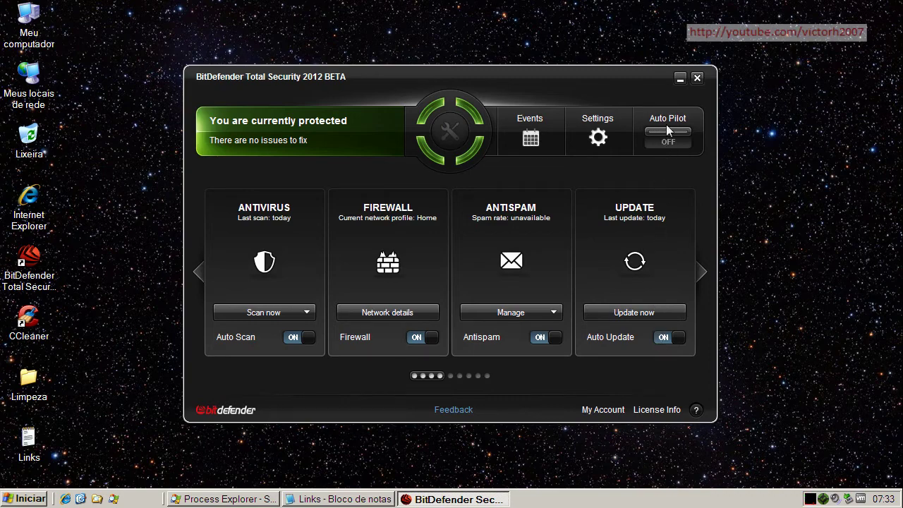
left_click(697, 79)
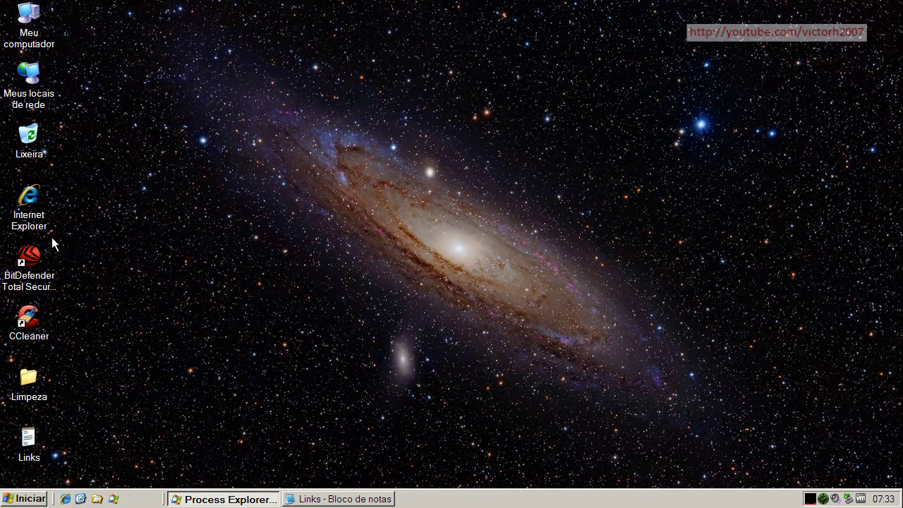
Open Internet Explorer, load the copied googla.info download link, and return to the Google home page.
left_click(35, 198)
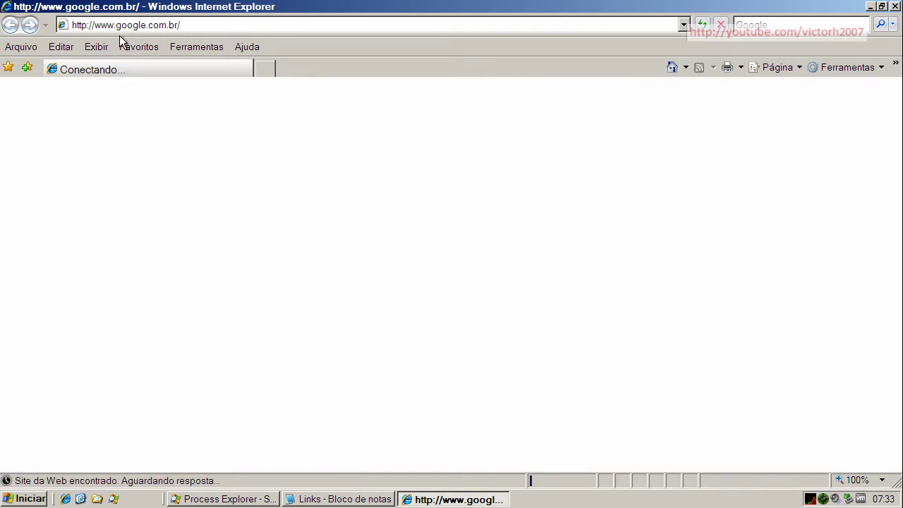
left_click(188, 25)
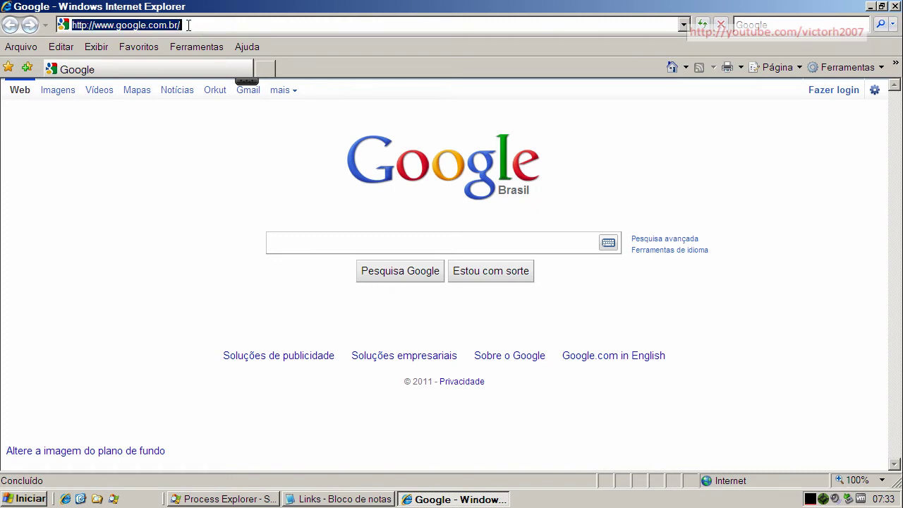
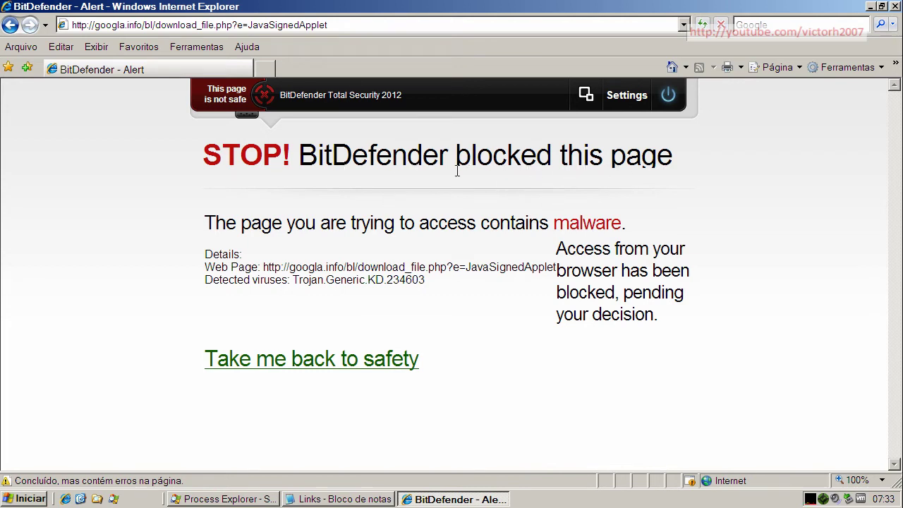
left_click(676, 65)
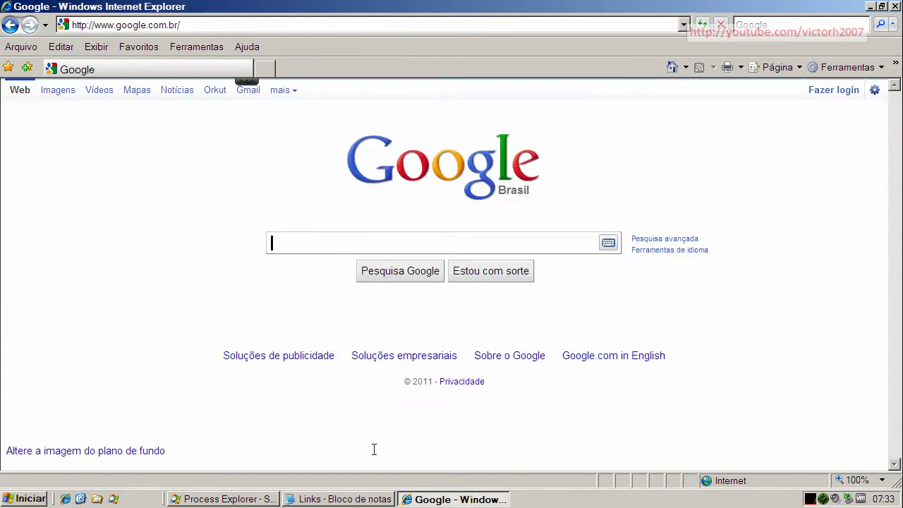
left_click(344, 499)
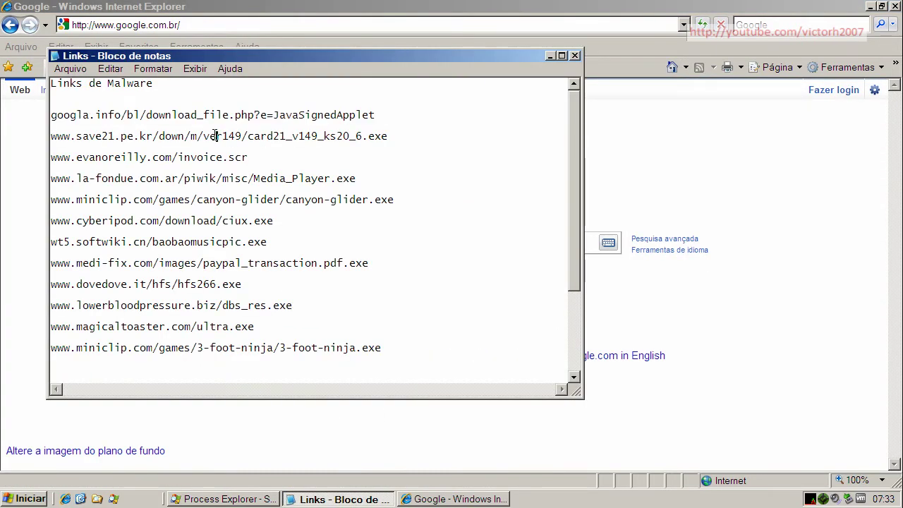
double_click(216, 137)
right_click(226, 139)
left_click(244, 177)
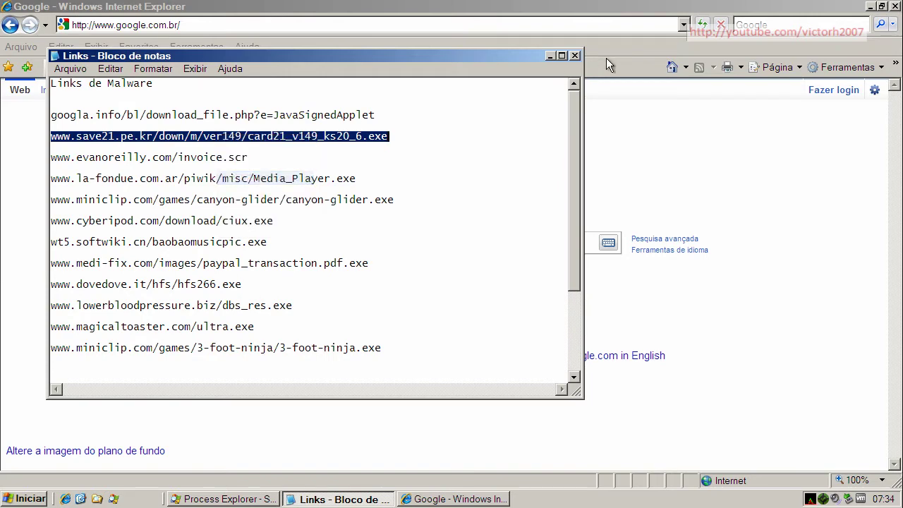
left_click(551, 55)
left_click(215, 23)
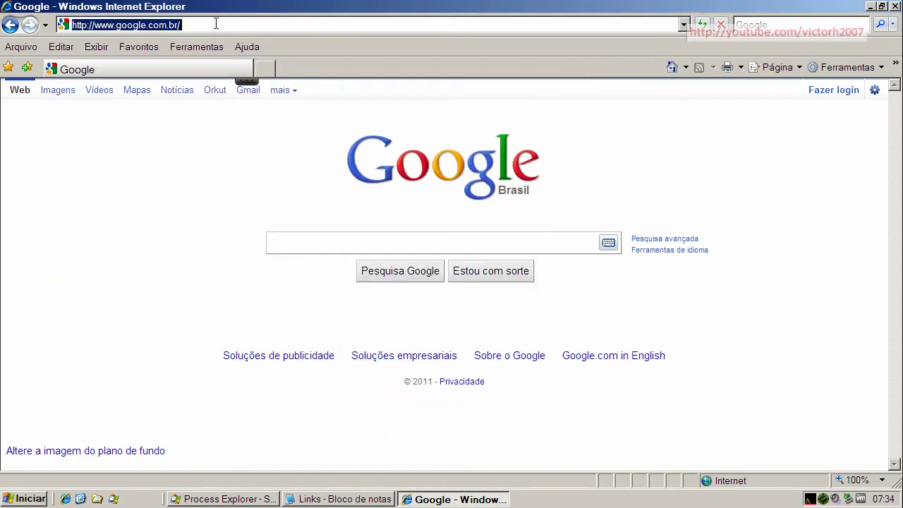
right_click(216, 23)
left_click(263, 77)
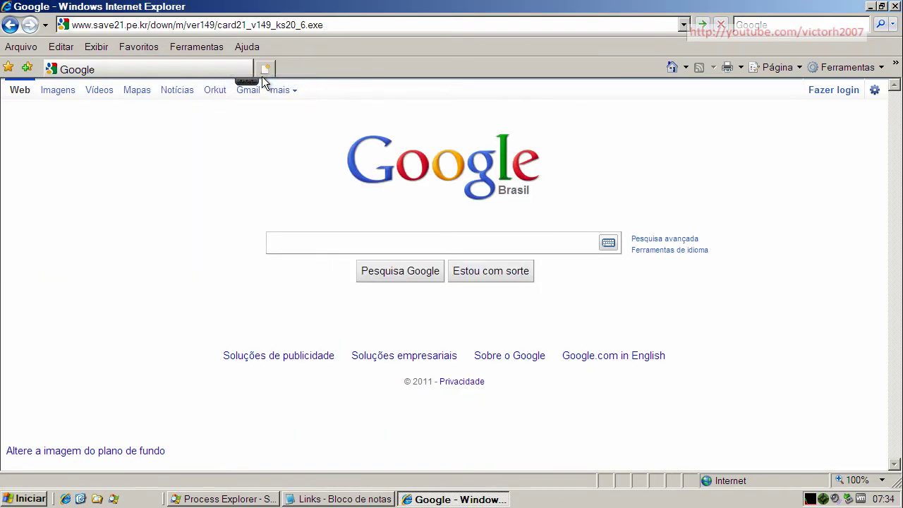
key("Return")
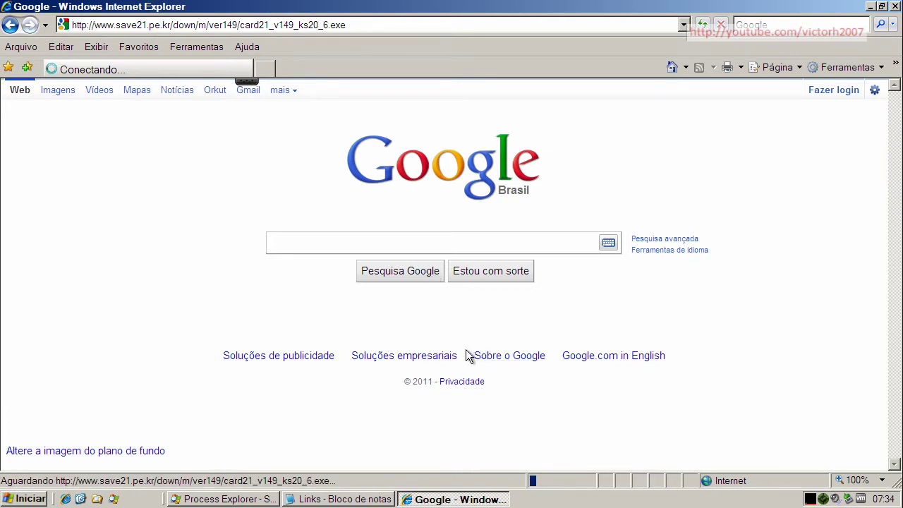
Switch to Process Explorer, reduce it to a window wide enough for the company names, check the BitDefender processes, and minimize it.
left_click(225, 499)
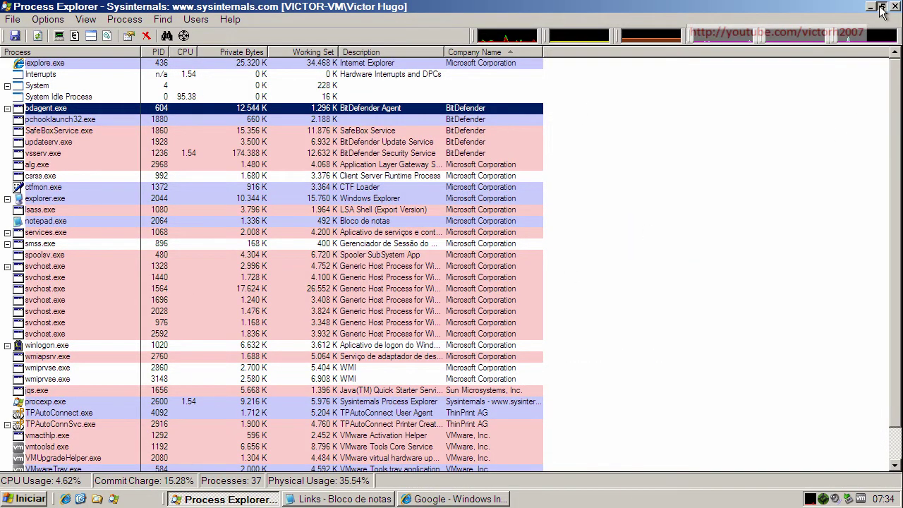
left_click(882, 6)
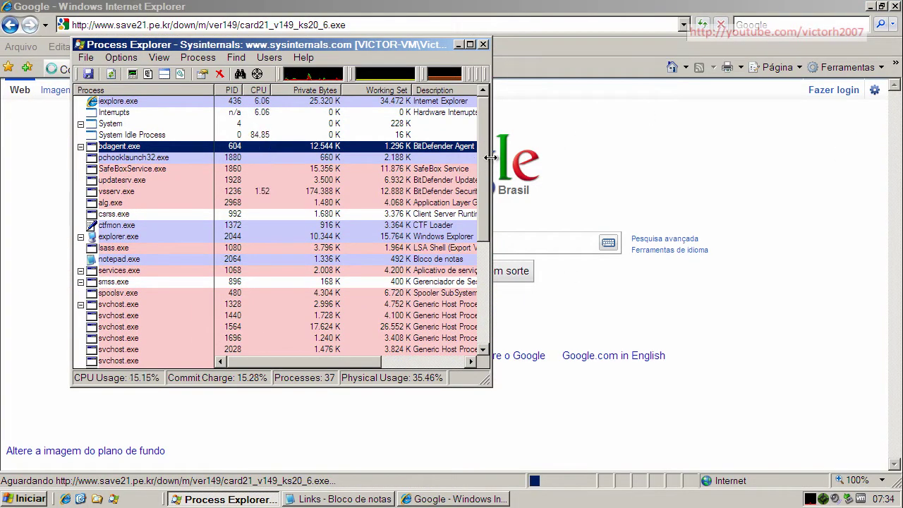
left_click_drag(491, 157, 615, 157)
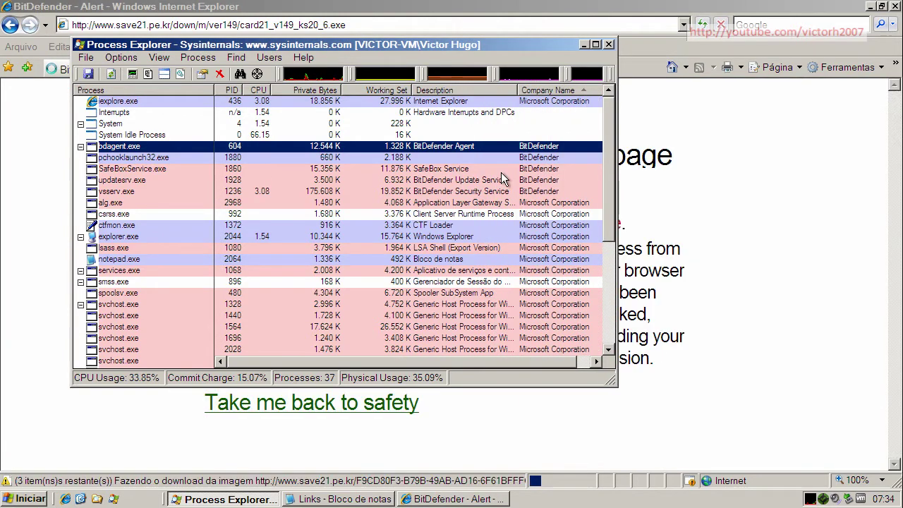
left_click(583, 43)
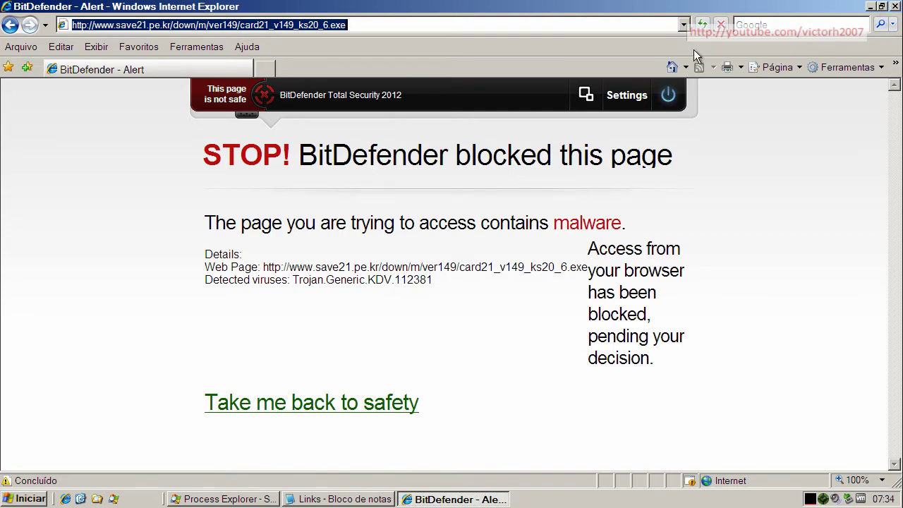
left_click(673, 67)
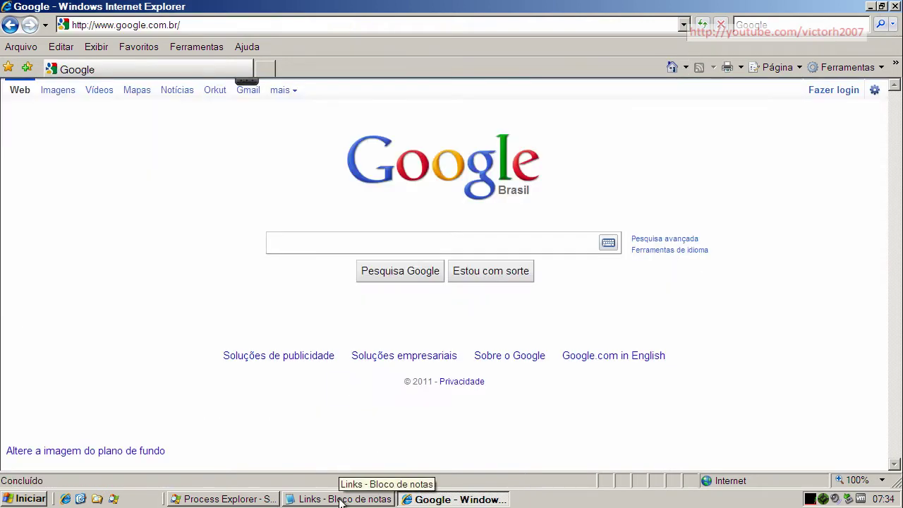
left_click(340, 499)
double_click(236, 156)
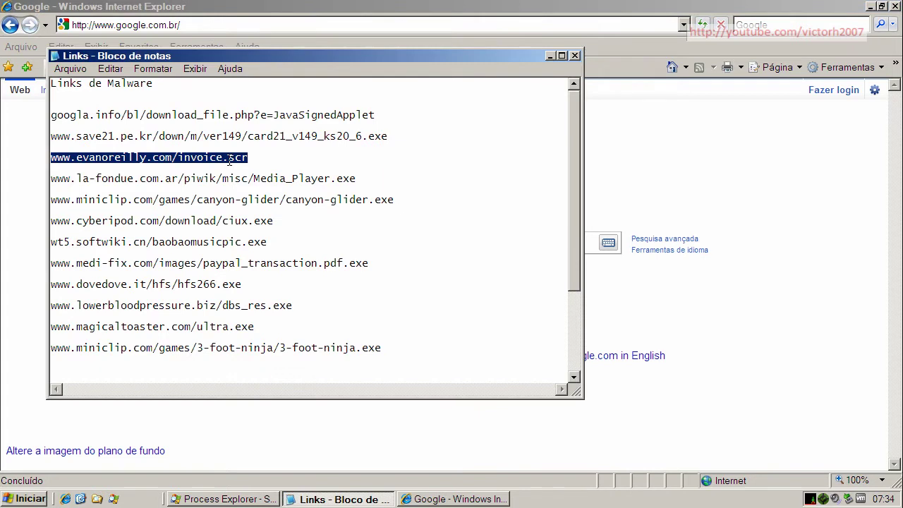
right_click(231, 162)
left_click(258, 204)
left_click(183, 26)
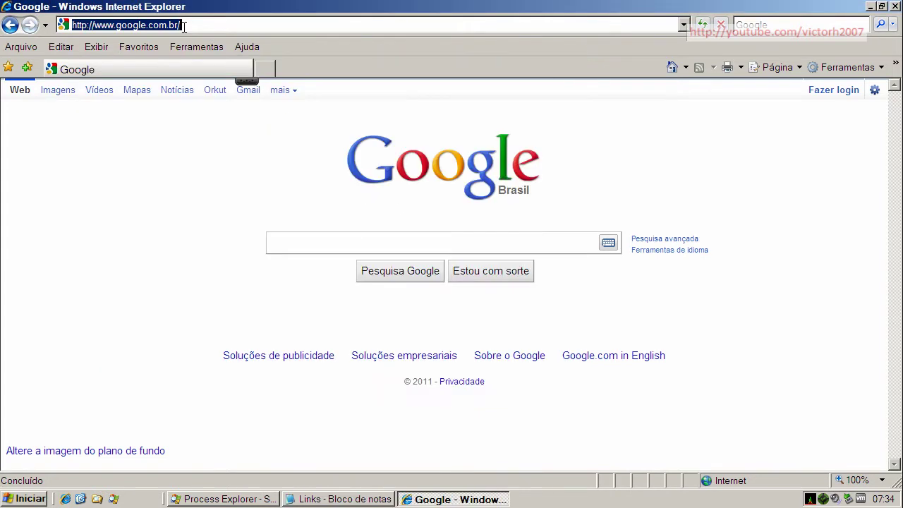
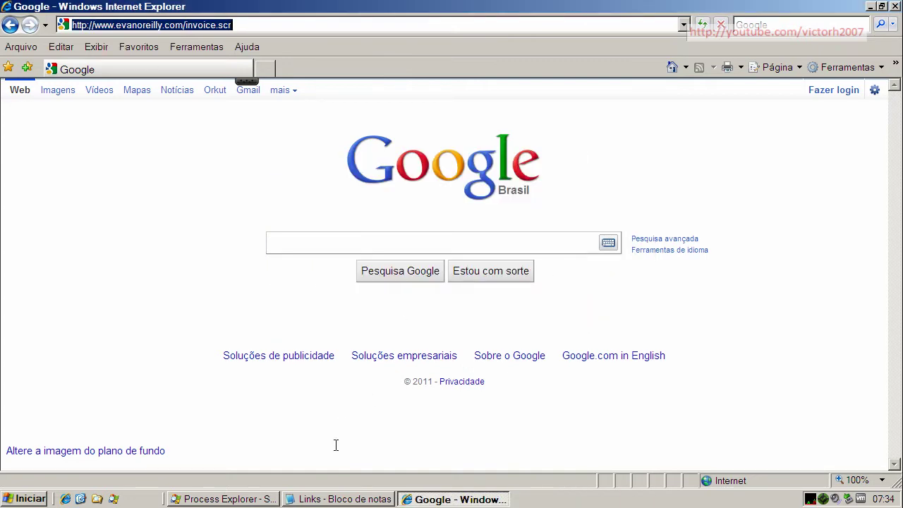
left_click(328, 499)
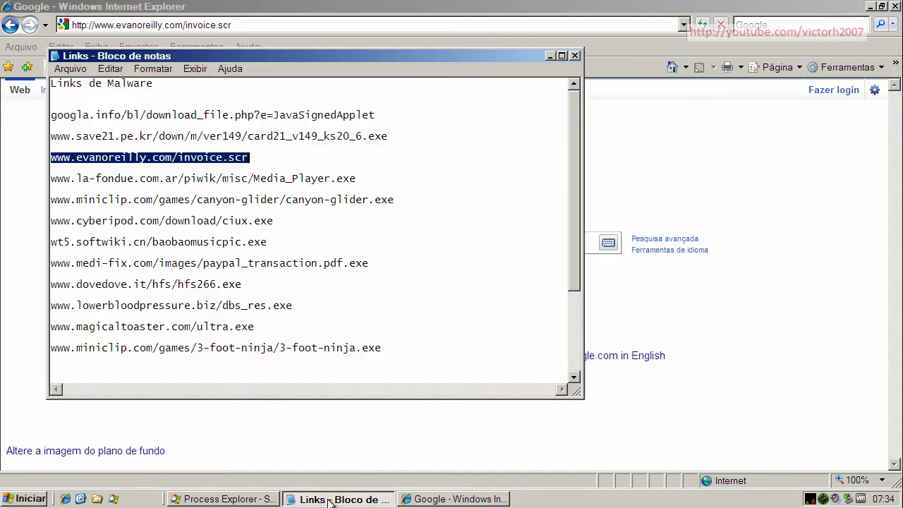
double_click(258, 179)
right_click(258, 179)
left_click(278, 221)
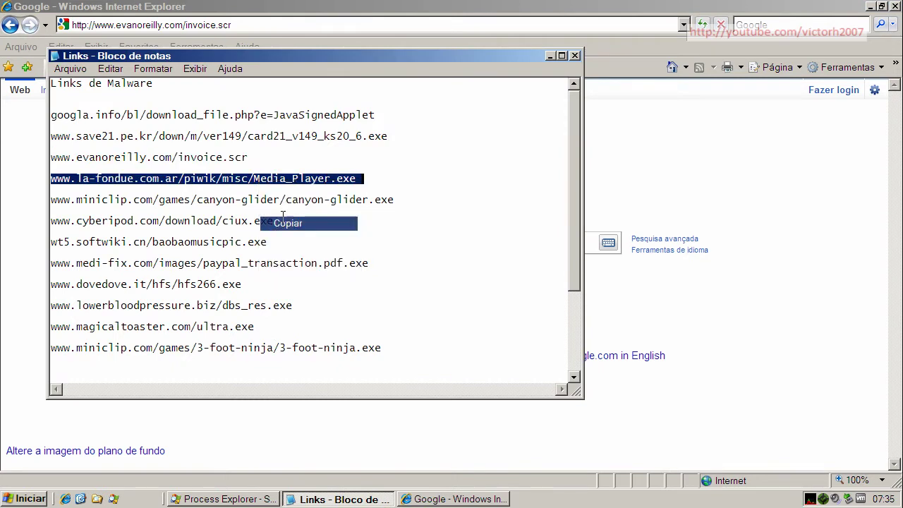
left_click(216, 25)
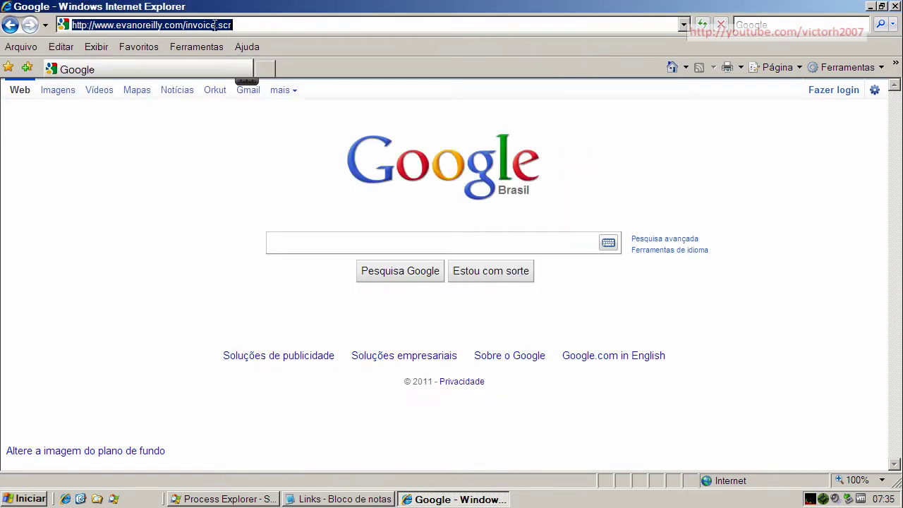
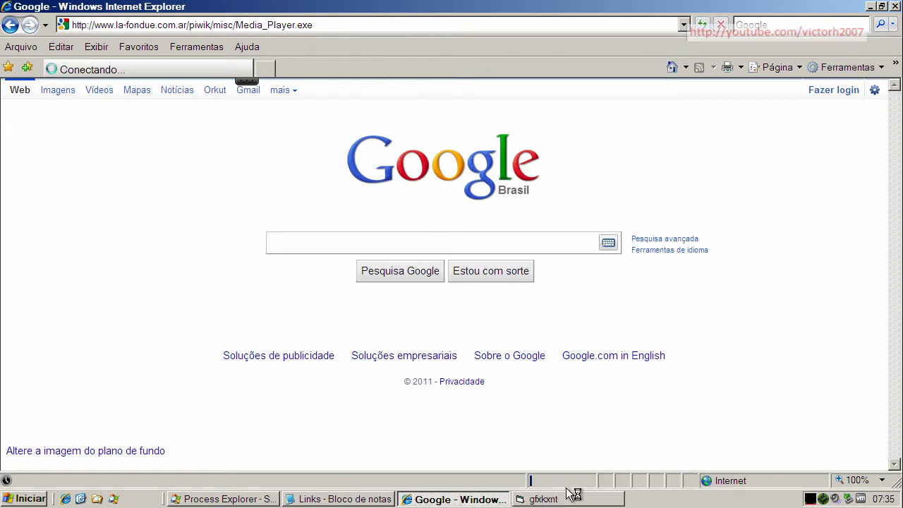
left_click(456, 296)
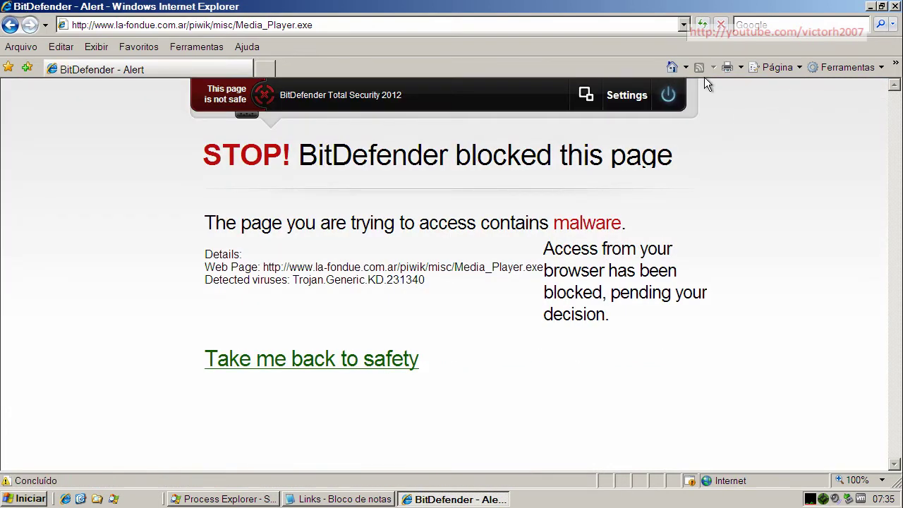
left_click(672, 67)
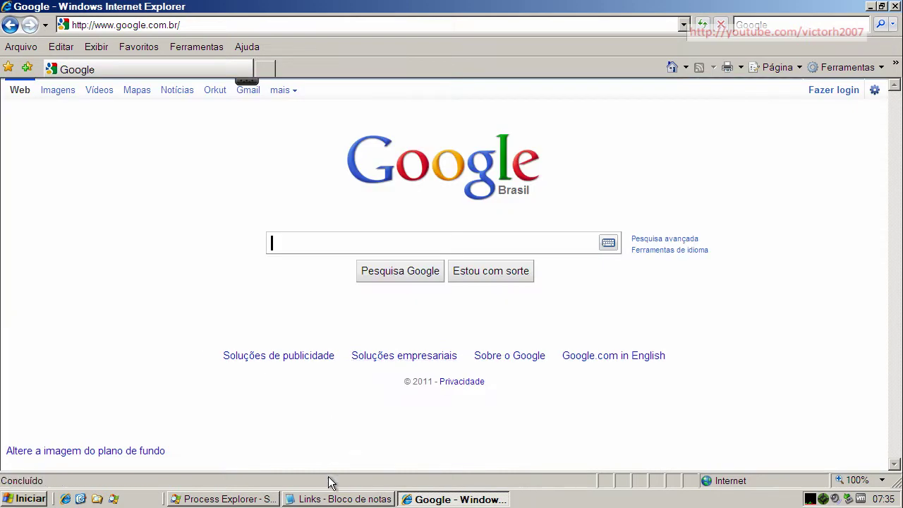
left_click(337, 498)
triple_click(235, 200)
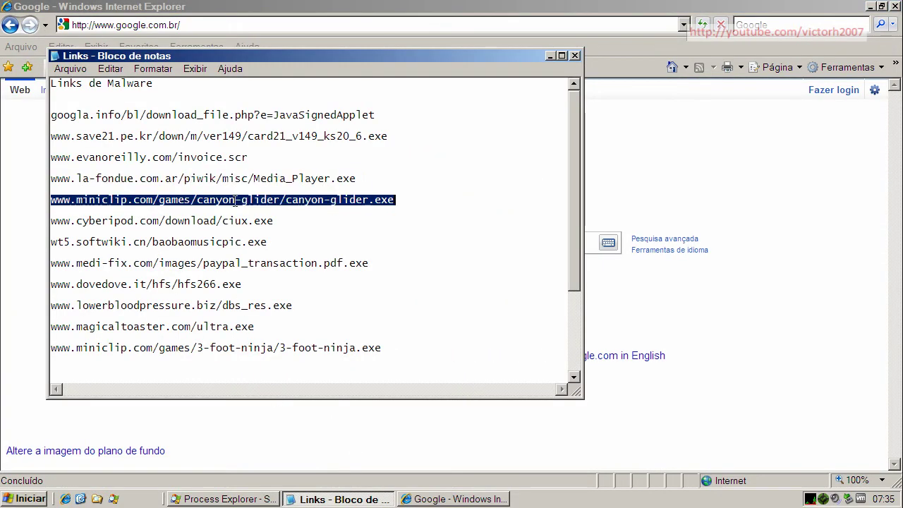
right_click(235, 200)
left_click(258, 246)
left_click(161, 26)
left_click(158, 25)
triple_click(158, 25)
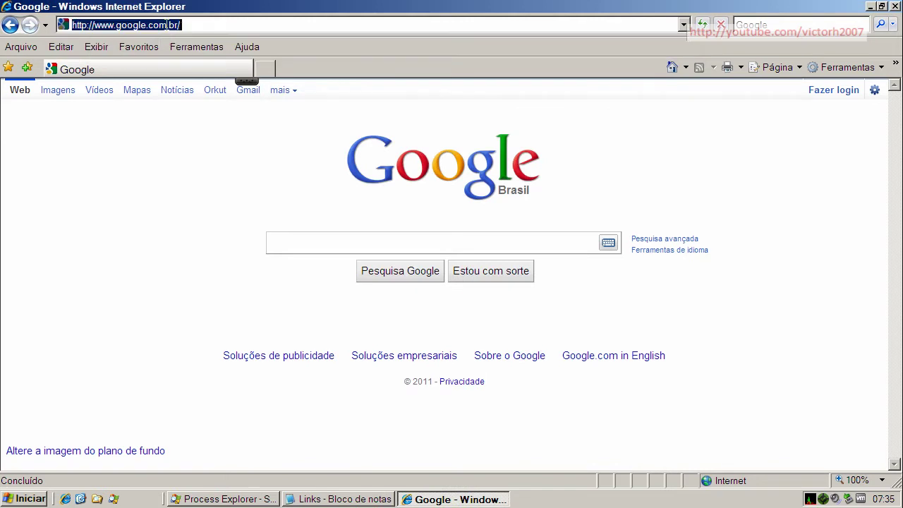
key("ctrl+v")
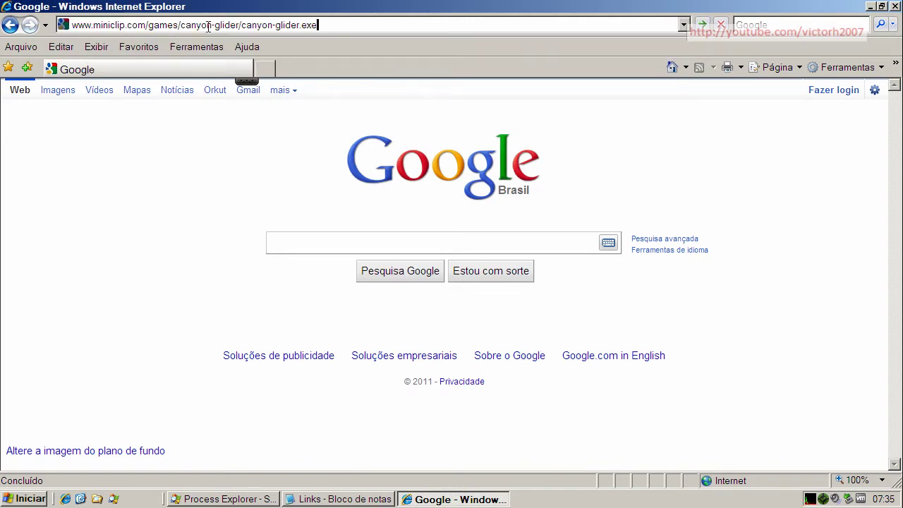
key("Return")
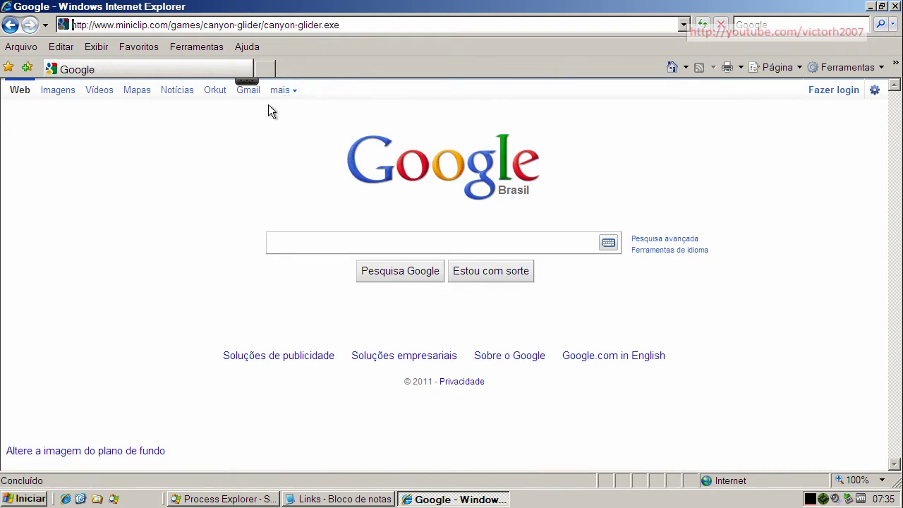
Run canyon-glider.exe from its download prompt, bring the Canyon Glider game to the front, and close it.
left_click(437, 253)
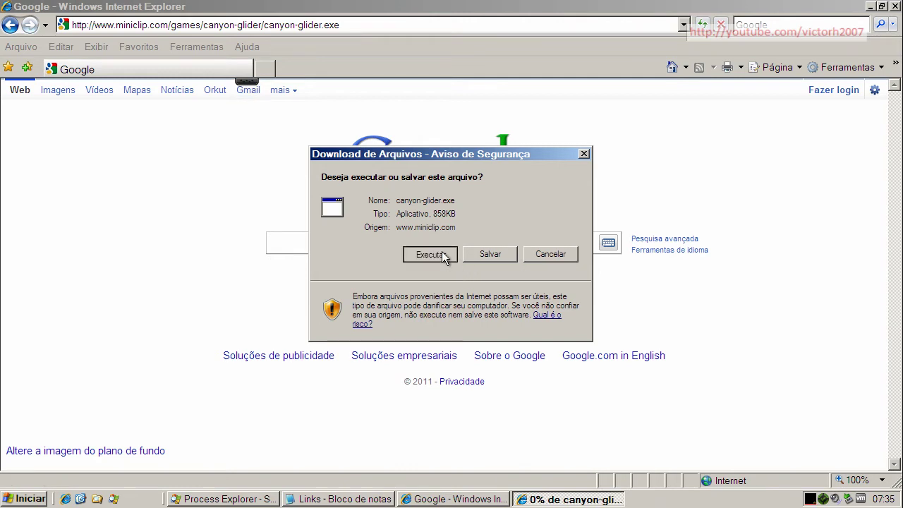
left_click(506, 236)
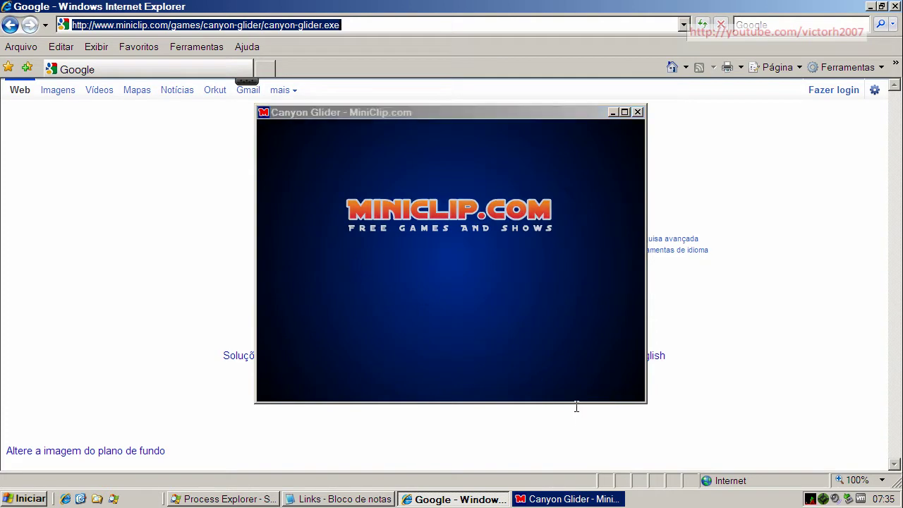
left_click(571, 499)
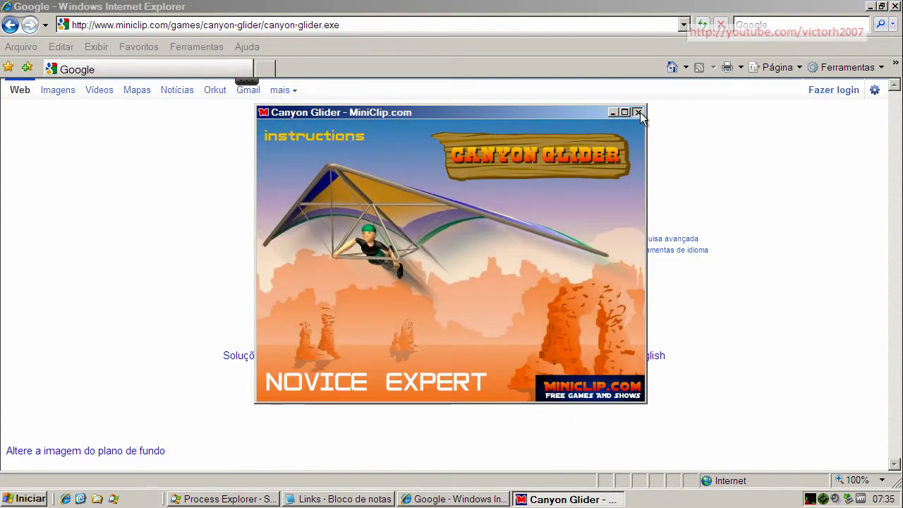
left_click(638, 113)
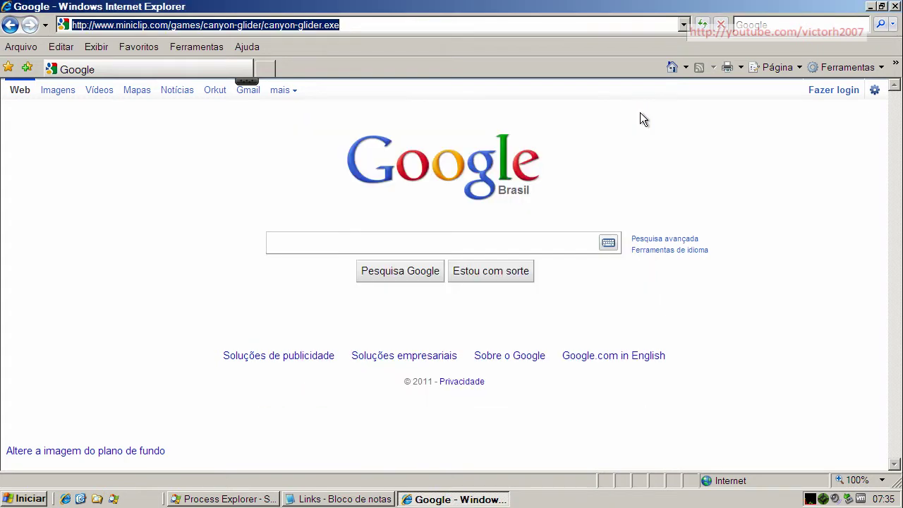
left_click(340, 499)
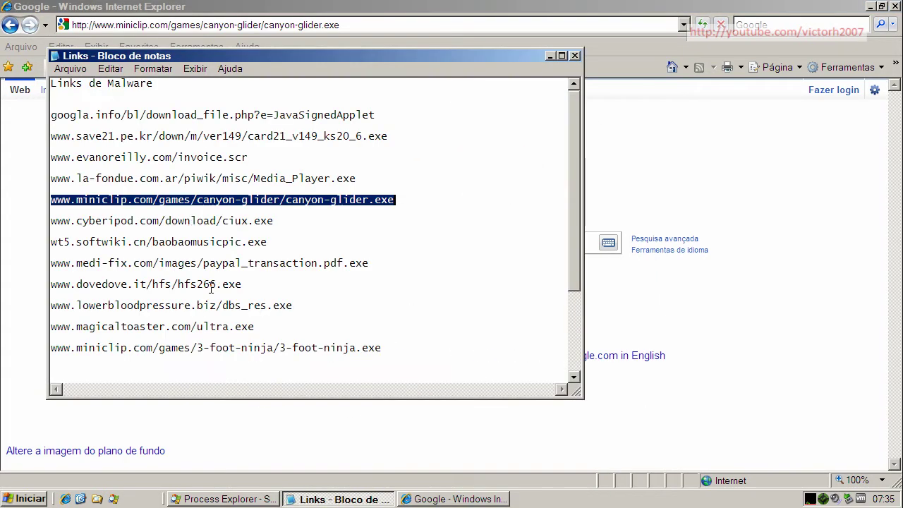
double_click(197, 224)
right_click(198, 224)
left_click(223, 266)
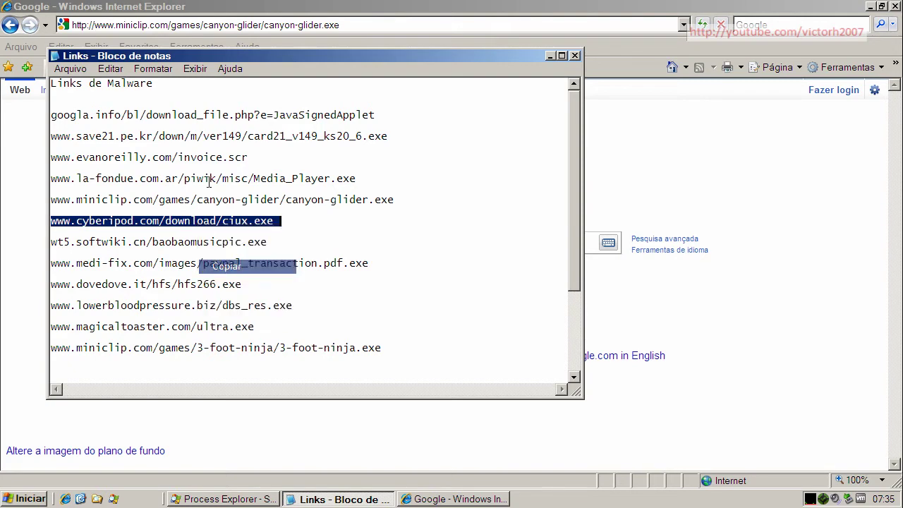
left_click(169, 27)
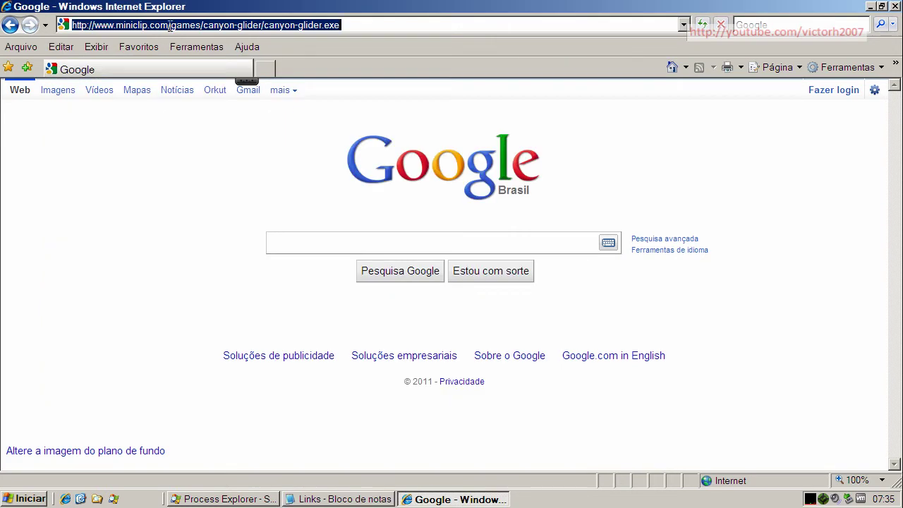
key("ctrl+v")
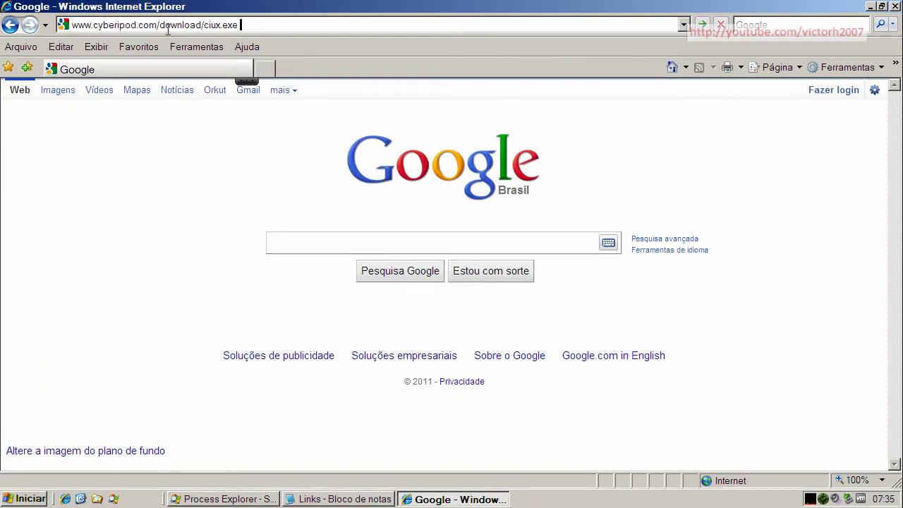
key("Return")
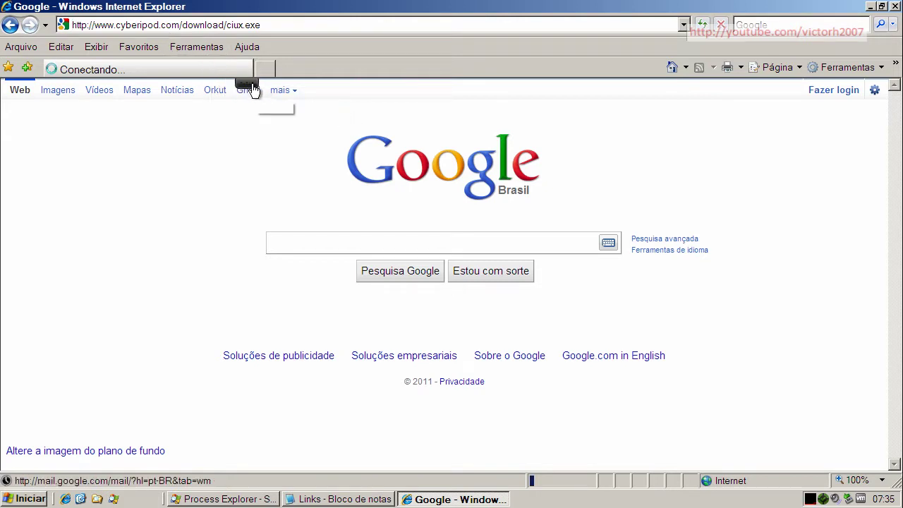
Reveal the BitDefender page-safety toolbar and run ciux.exe from its download prompt, allowing the unknown publisher.
mouse_move(254, 89)
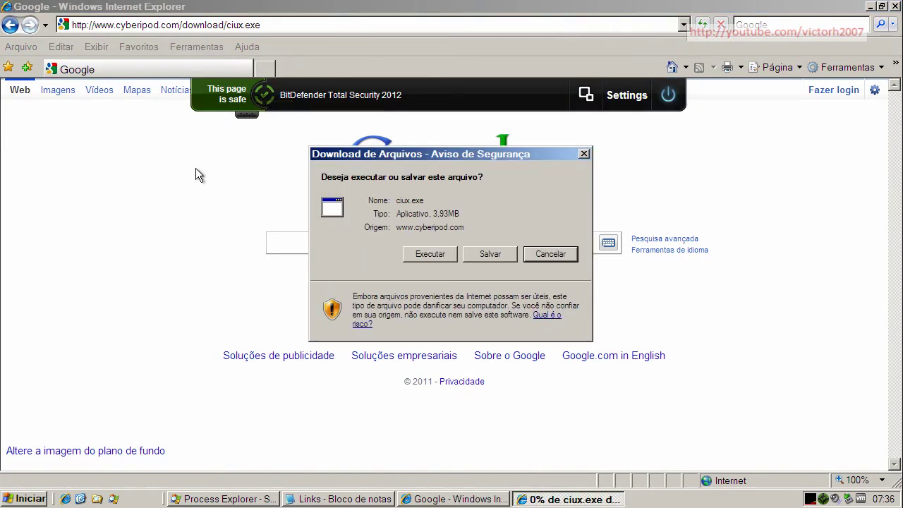
left_click(197, 174)
left_click(567, 496)
left_click(441, 253)
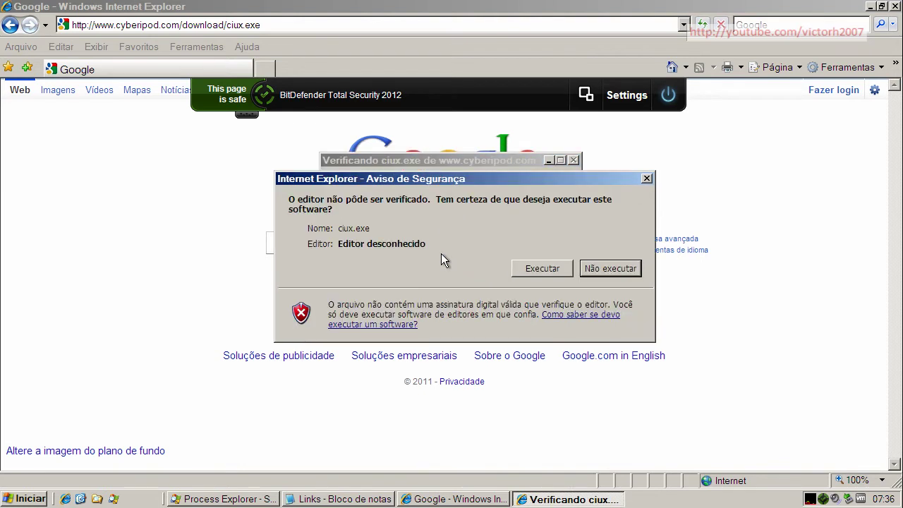
left_click(539, 266)
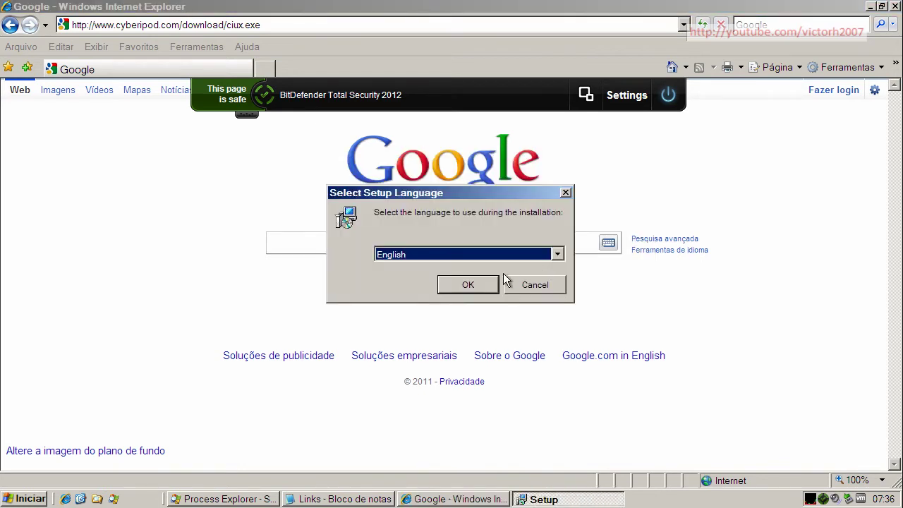
Start the Uninstaller Max setup in English and minimize Internet Explorer to expose the setup wizard.
left_click(471, 288)
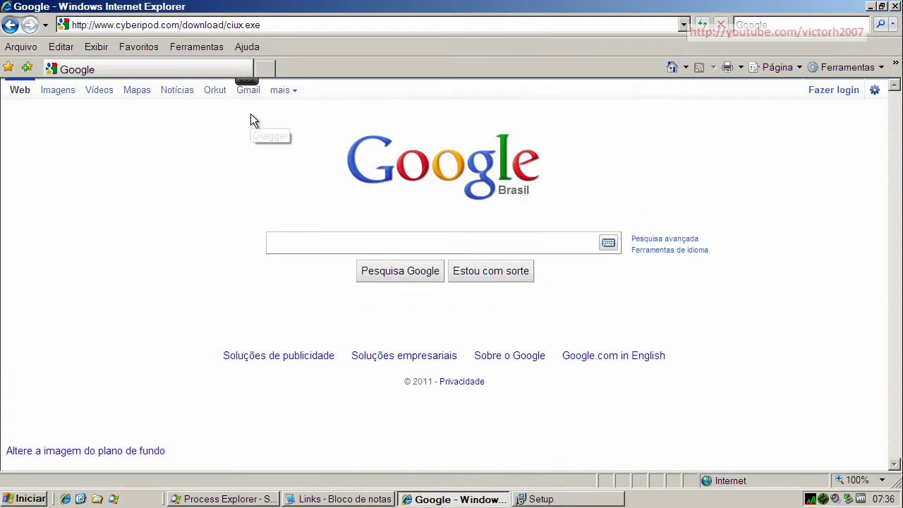
left_click(573, 501)
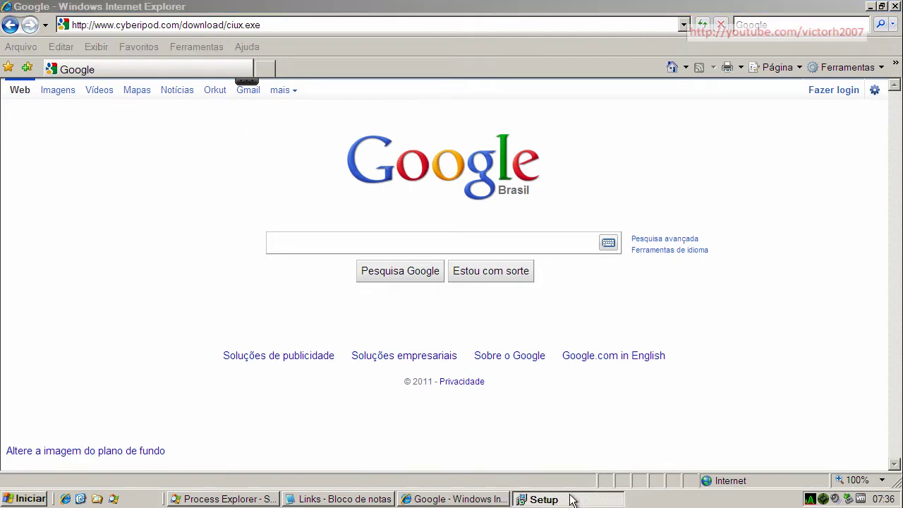
left_click(872, 6)
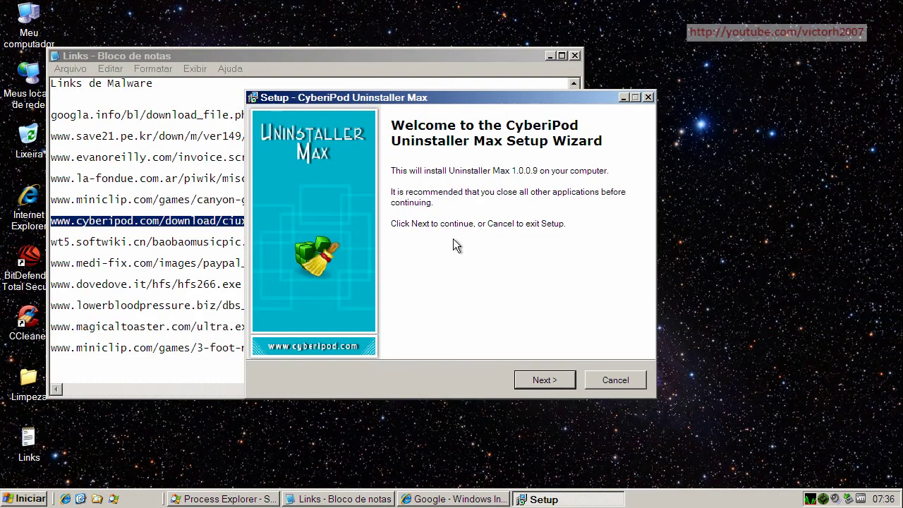
Advance through the Uninstaller Max setup, accepting the RelevantKnowledge and AutoComplete Pro offers and the license agreement.
left_click(541, 383)
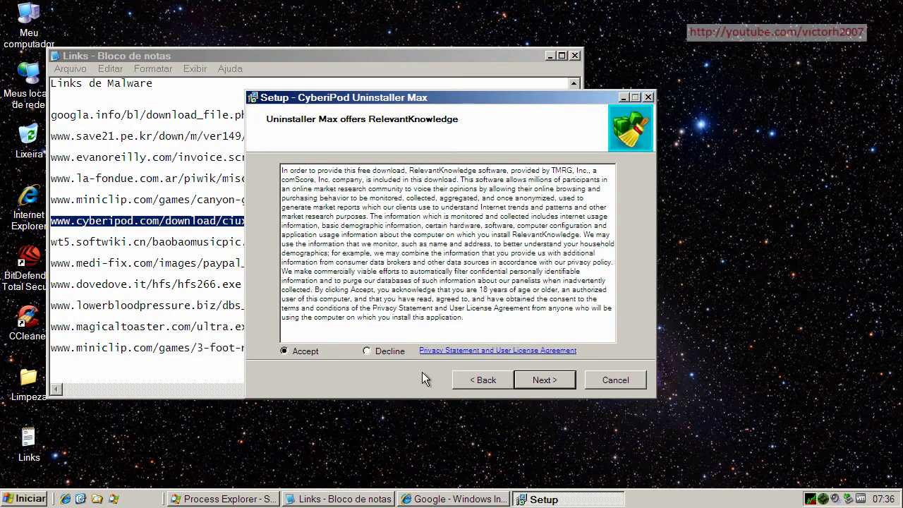
left_click(548, 379)
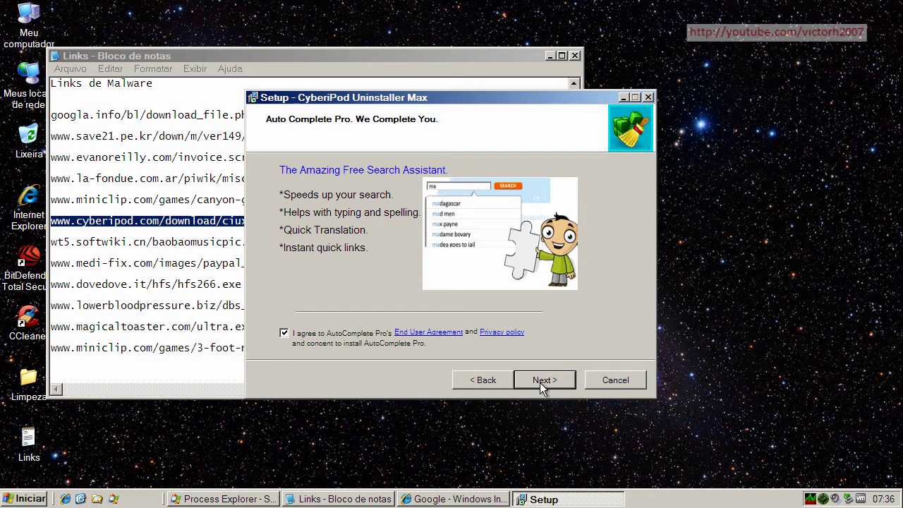
left_click(540, 382)
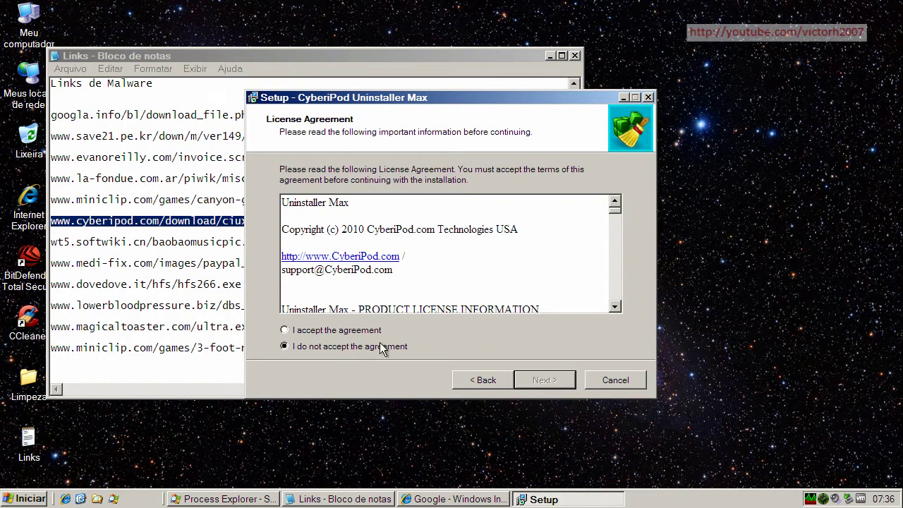
left_click(356, 331)
left_click(545, 381)
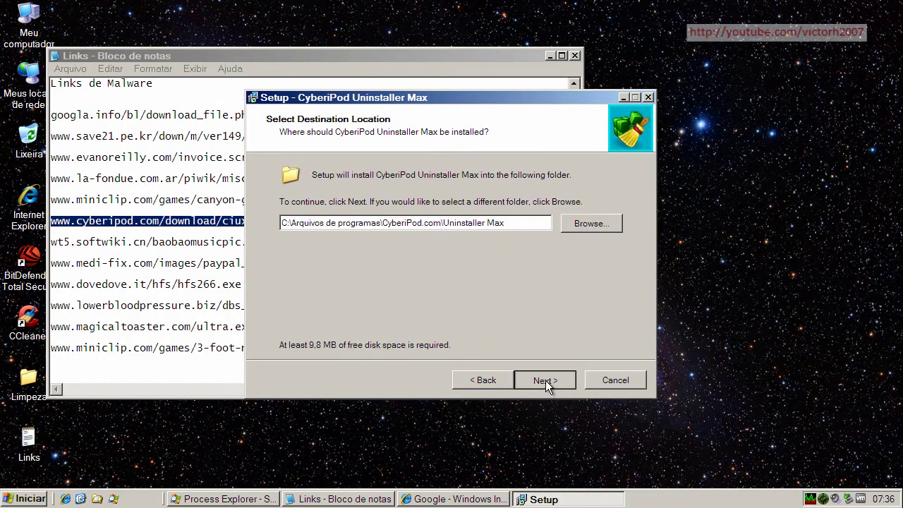
Install Uninstaller Max with the default destination folder, Start Menu folder and desktop icon.
left_click(545, 380)
left_click(545, 379)
left_click(545, 381)
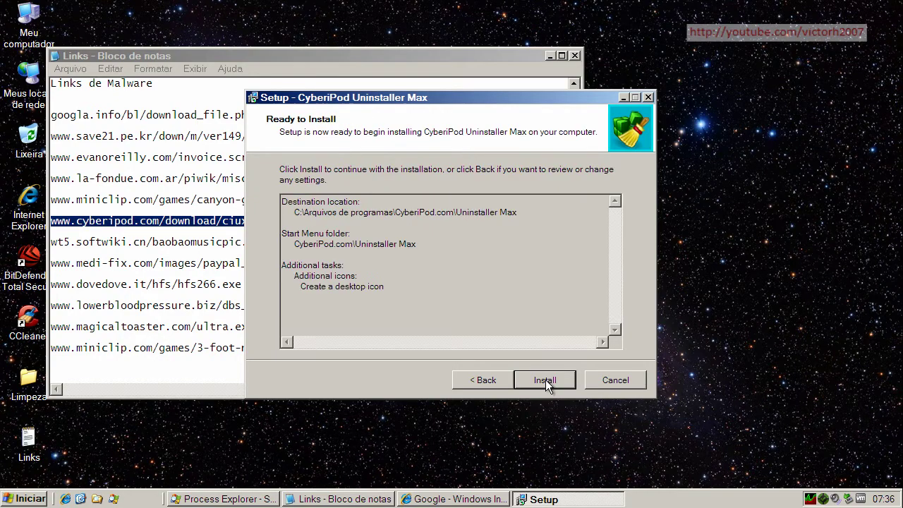
left_click(546, 381)
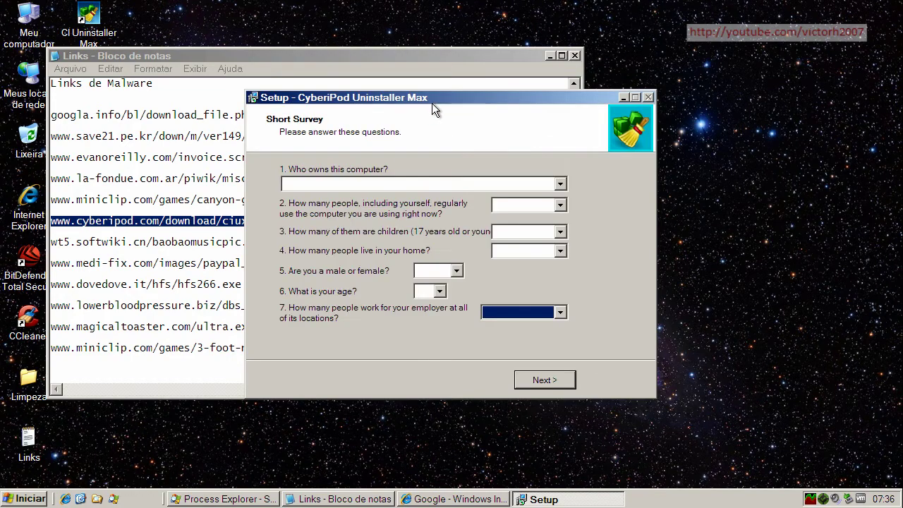
Skip the installer's short survey without answering it and confirm the refusal.
left_click(545, 379)
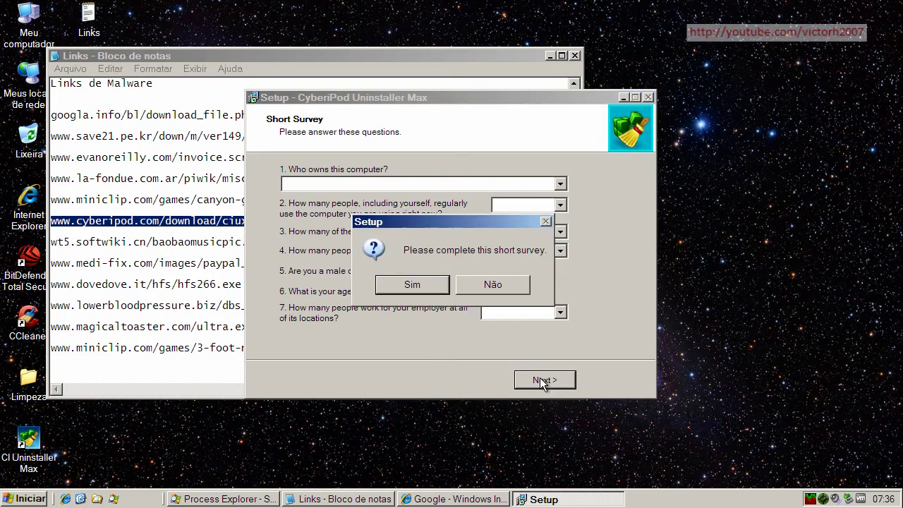
left_click(479, 285)
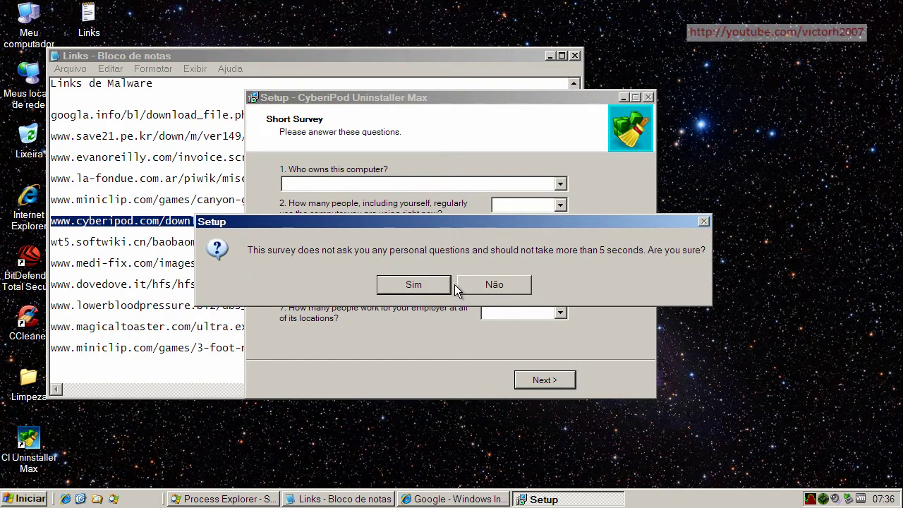
left_click(435, 284)
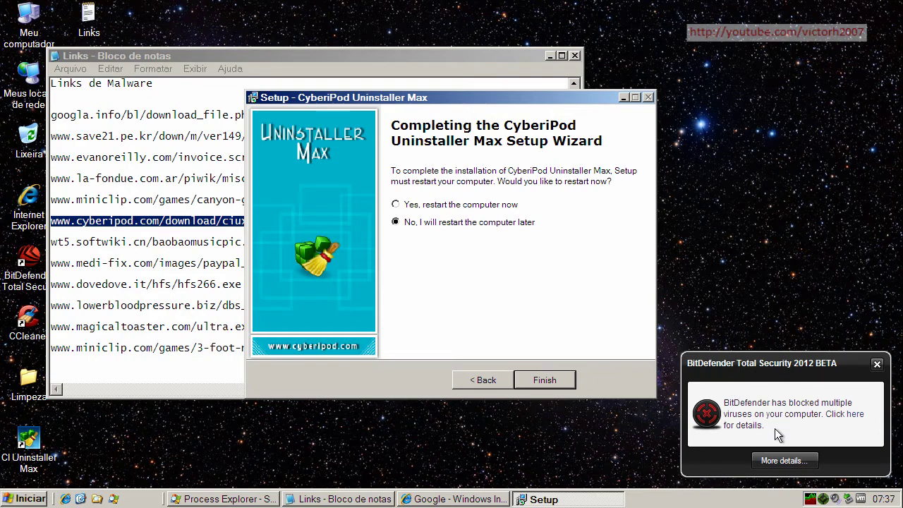
Open the BitDefender virus alert's details, examine the infected-file events, and close the BitDefender window.
left_click(783, 460)
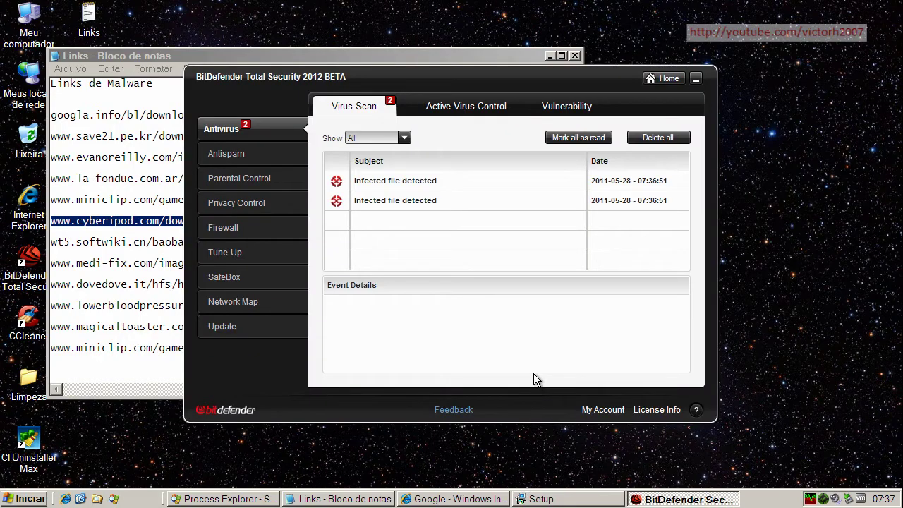
left_click(634, 189)
left_click(620, 202)
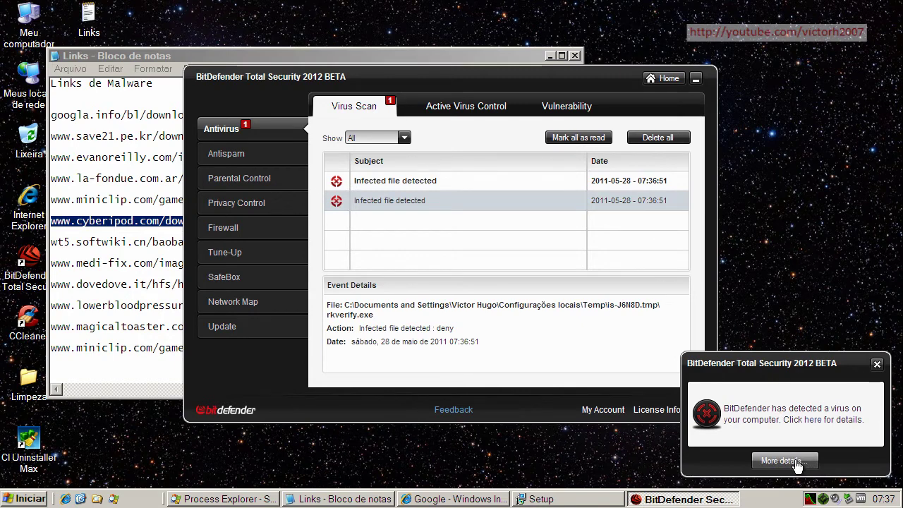
left_click(877, 363)
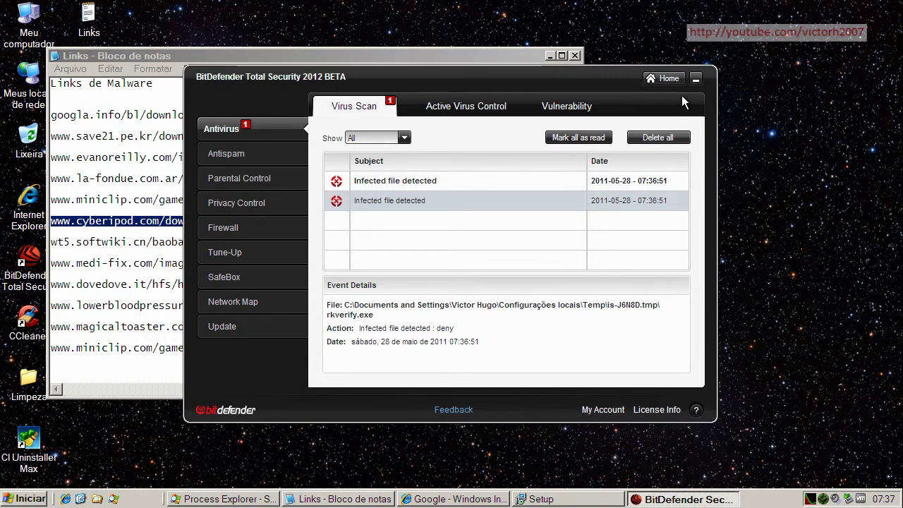
left_click(666, 78)
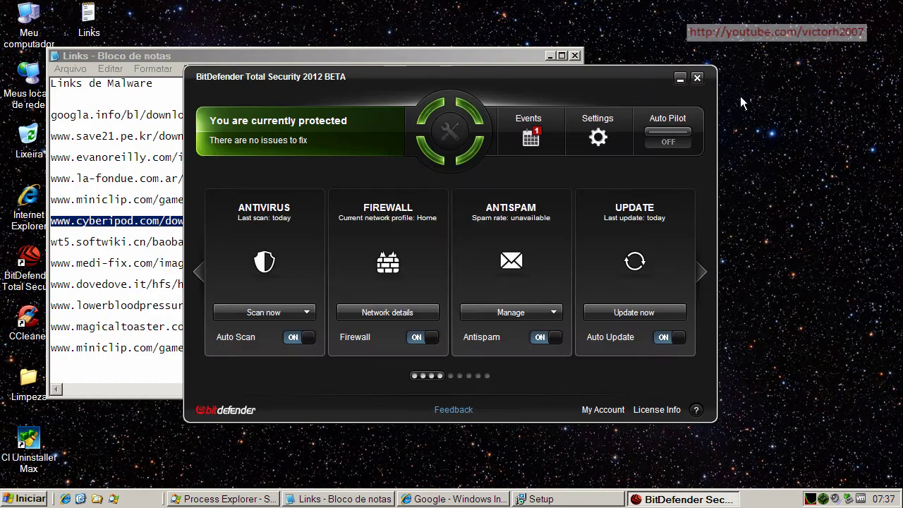
left_click(697, 78)
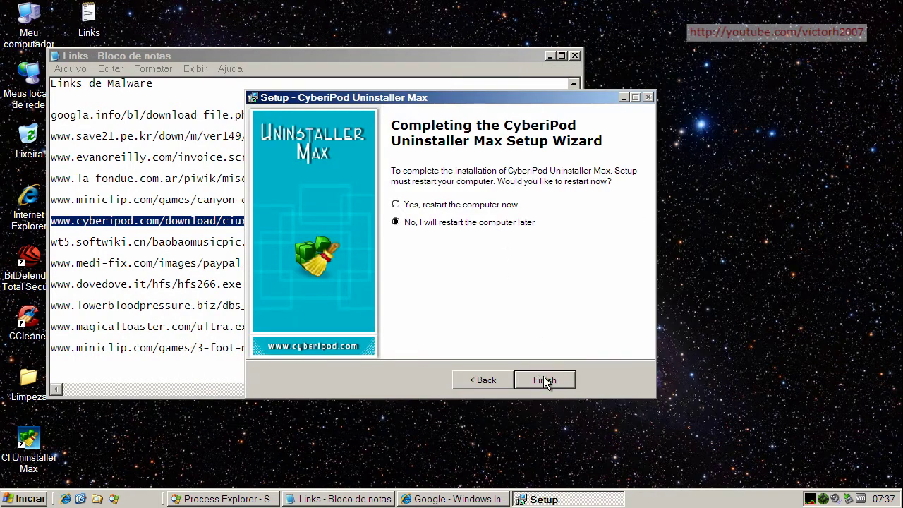
Finish the Uninstaller Max setup without restarting, and copy the wt5.softwiki.cn/baobaomusicpic.exe link from the Links file.
left_click(544, 381)
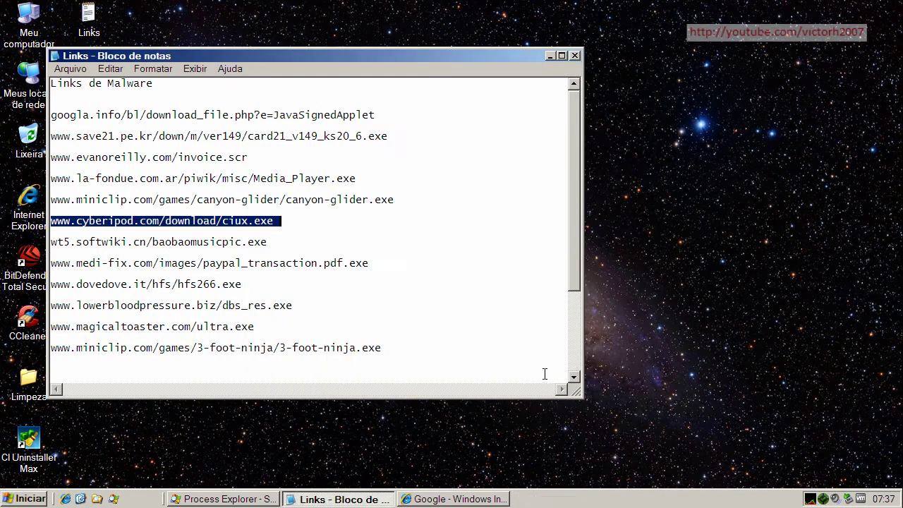
left_click(198, 242)
key("Home")
key("shift+End")
right_click(199, 241)
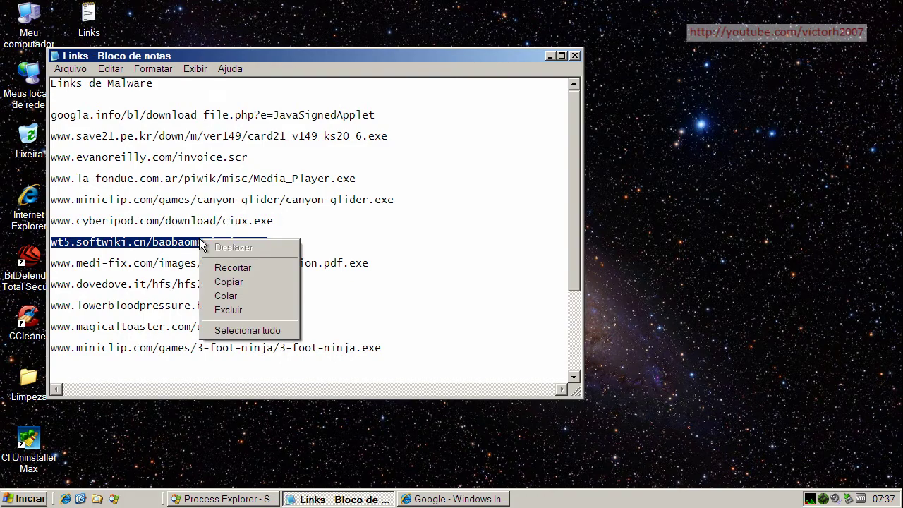
left_click(228, 281)
left_click(548, 55)
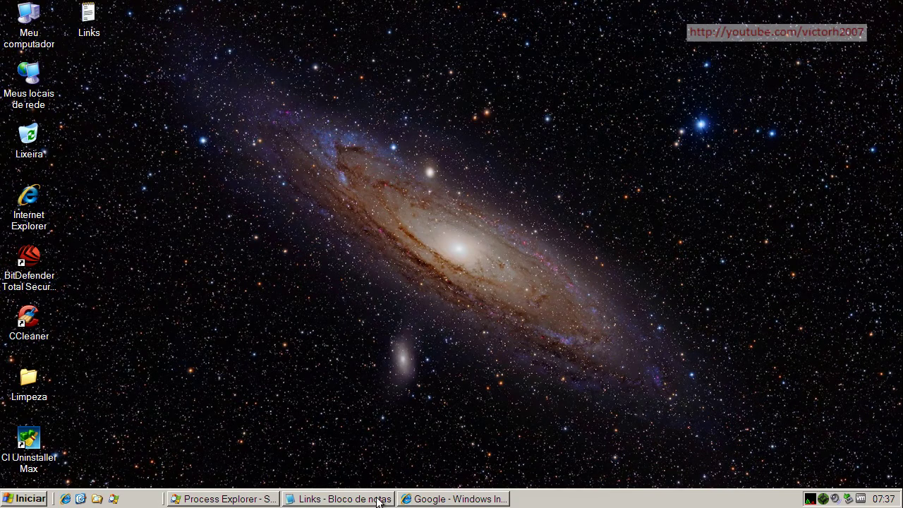
Load the copied wt5.softwiki.cn/baobaomusicpic.exe link in Internet Explorer, then check and hide the BitDefender page-safety toolbar.
left_click(466, 499)
left_click(143, 28)
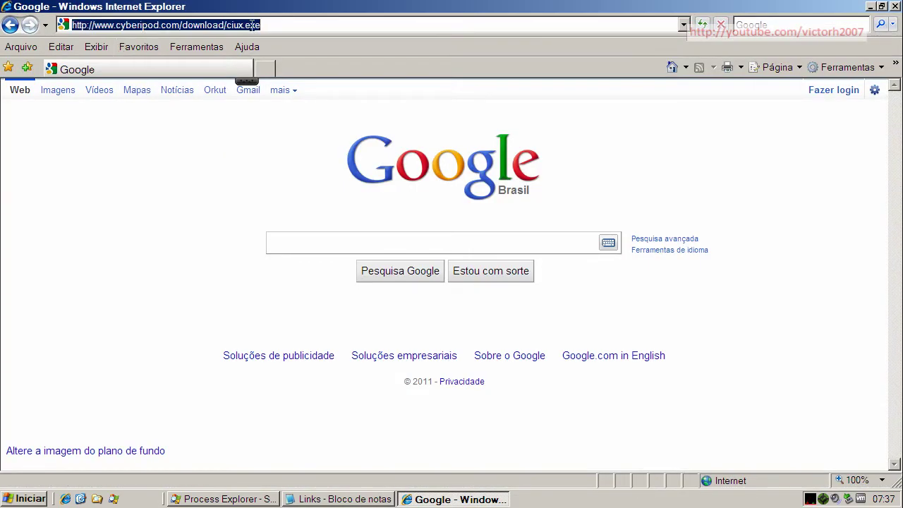
key("ctrl+v")
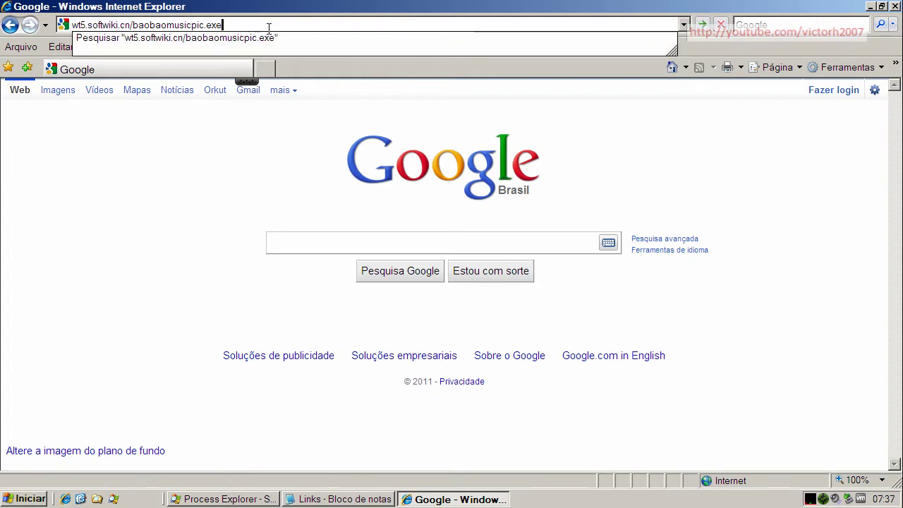
key("Return")
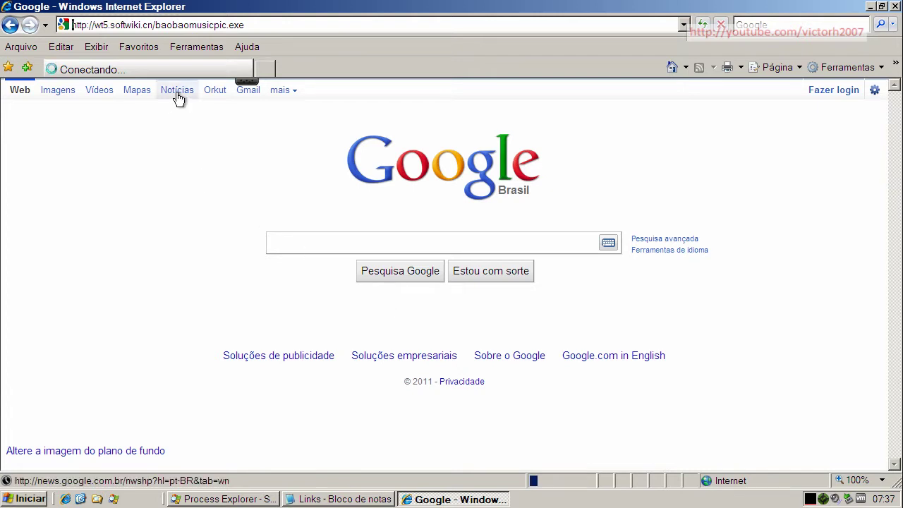
mouse_move(254, 91)
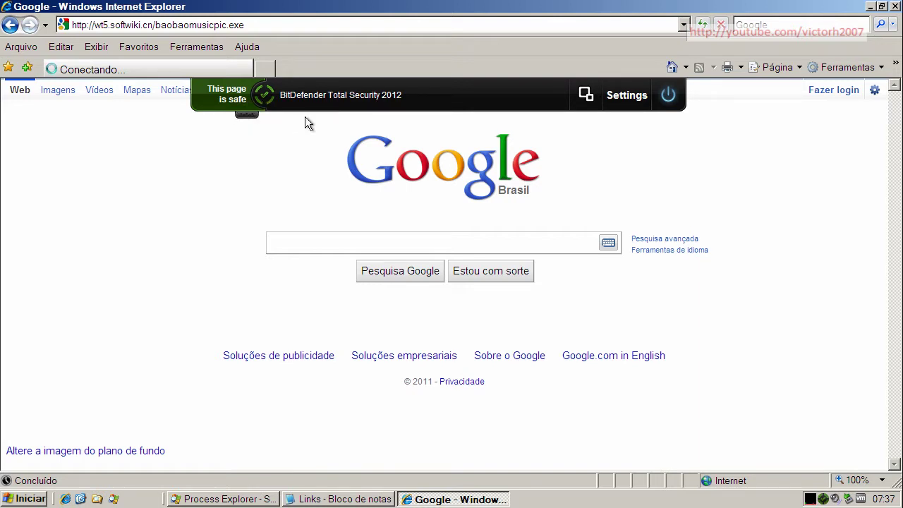
left_click(251, 112)
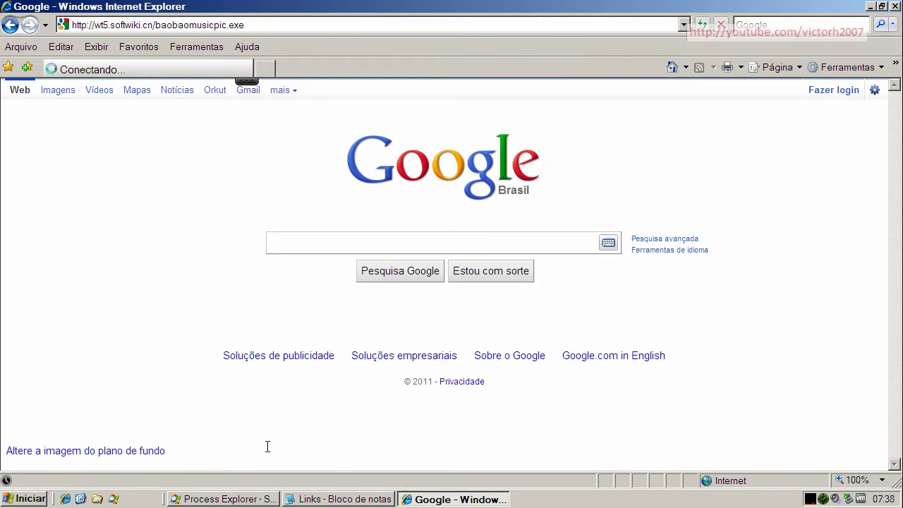
left_click(368, 499)
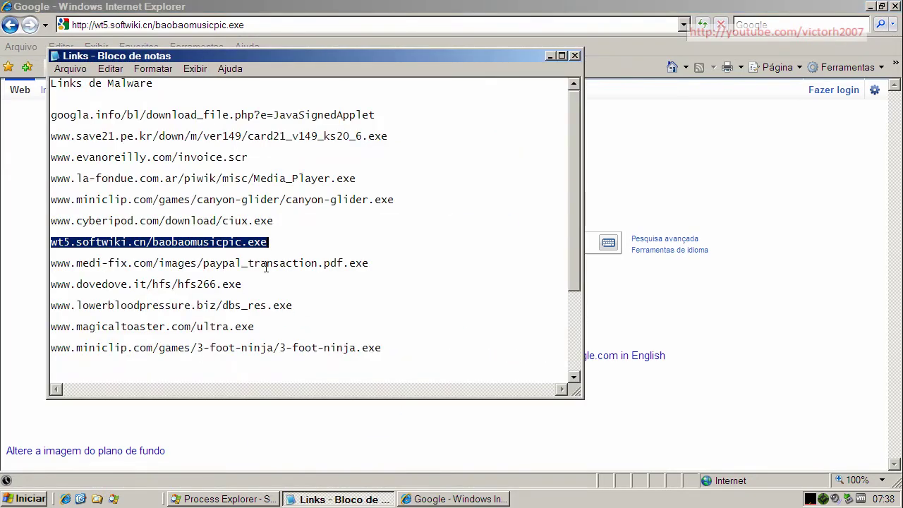
double_click(268, 263)
right_click(266, 264)
left_click(314, 306)
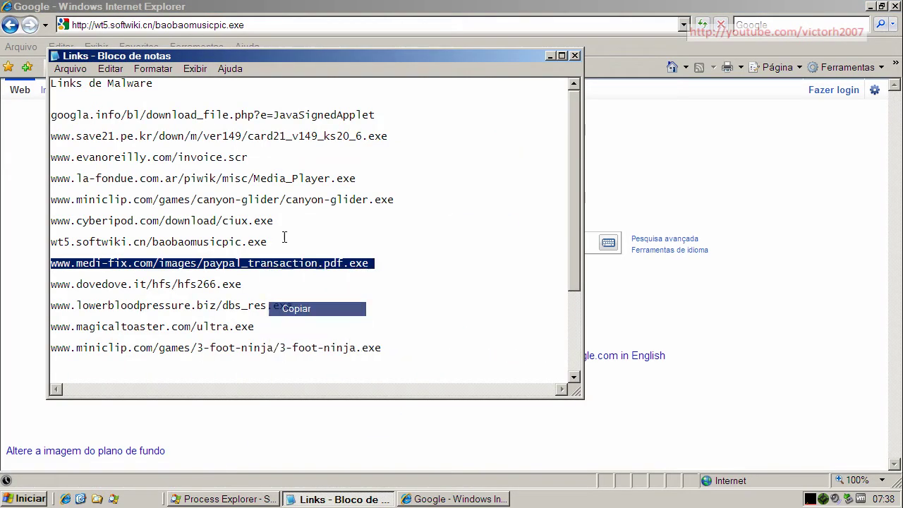
left_click(213, 25)
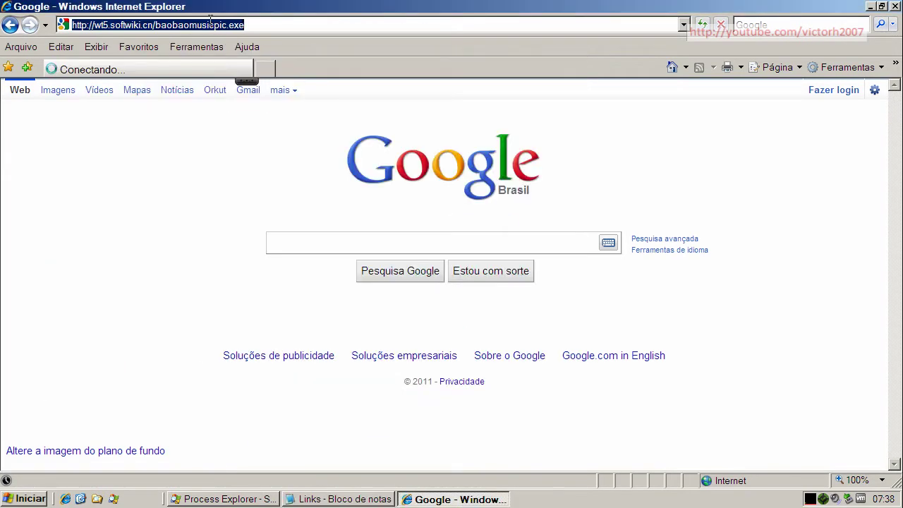
key("ctrl+v")
key("Return")
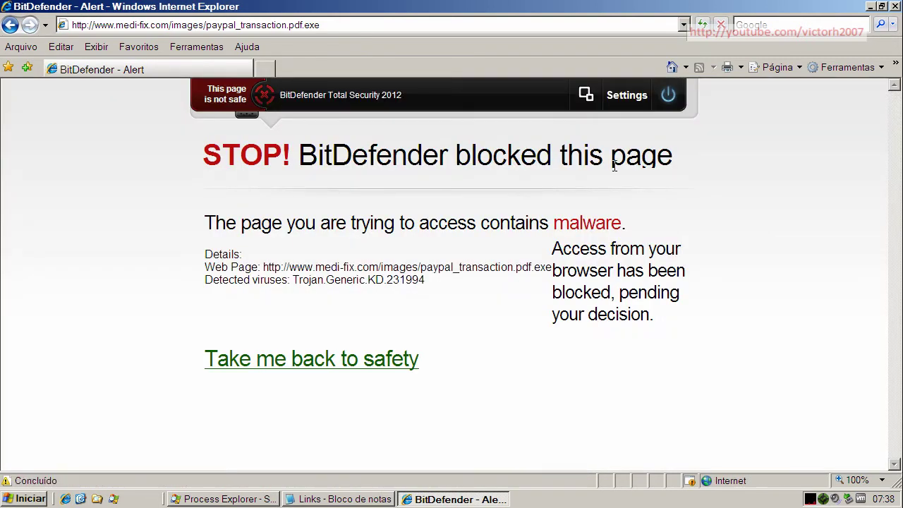
left_click(673, 67)
left_click(345, 498)
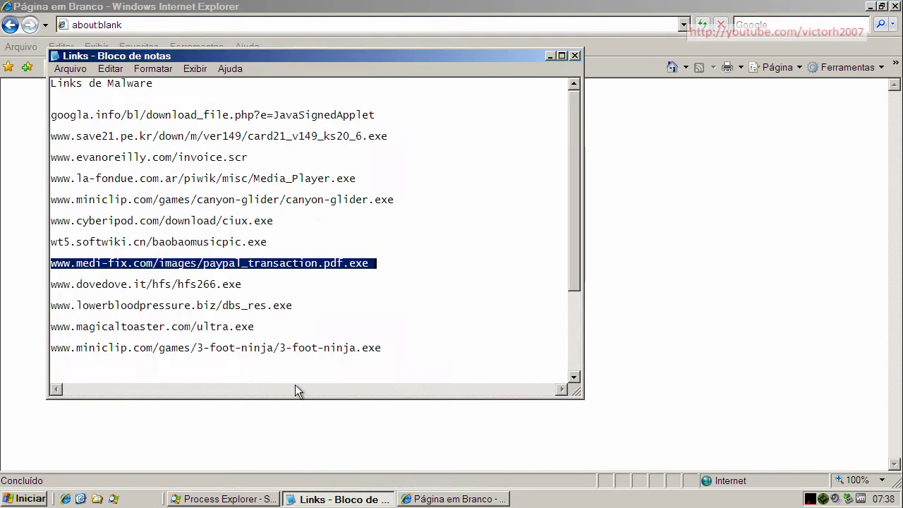
left_click(232, 285)
key("shift+Home")
right_click(231, 285)
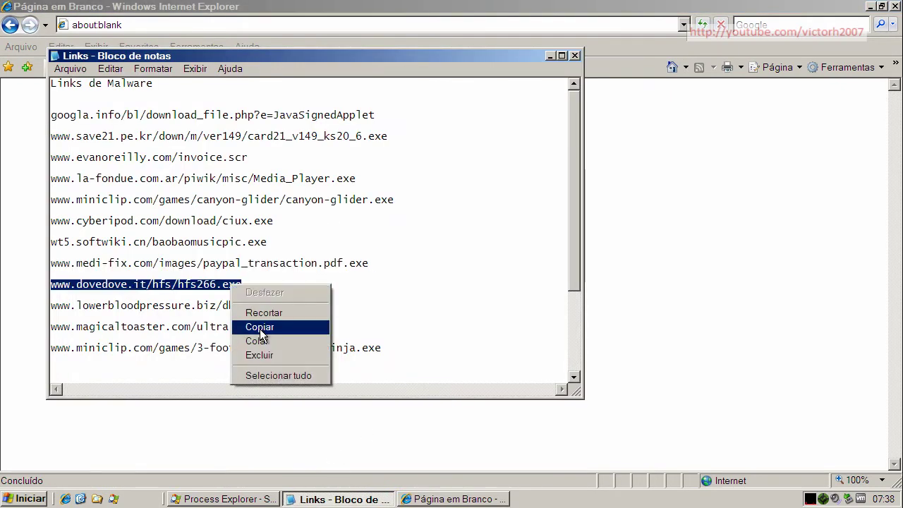
left_click(259, 327)
left_click(134, 25)
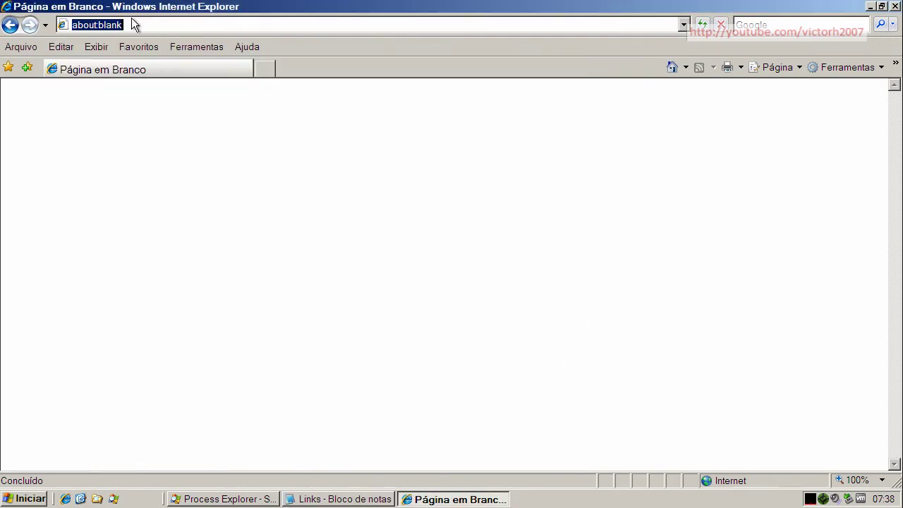
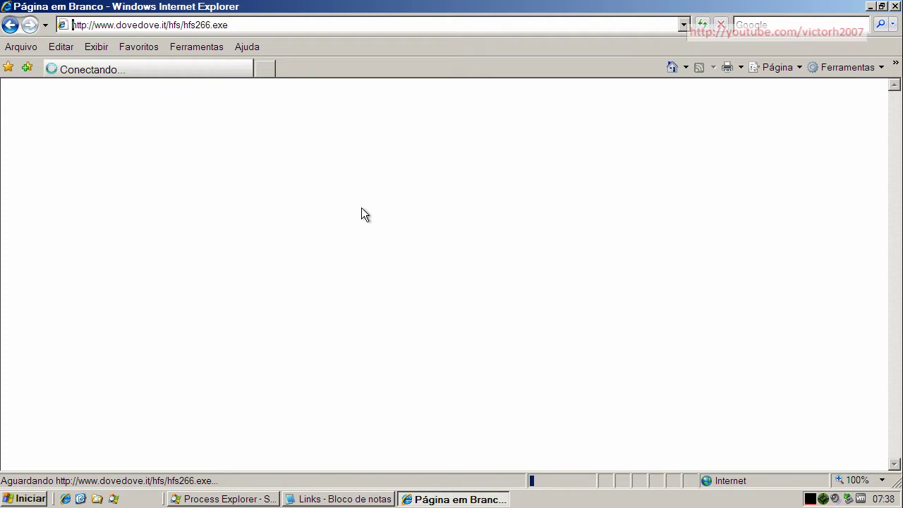
Run hfs266.exe from its download prompt, allowing the unknown publisher.
left_click(433, 254)
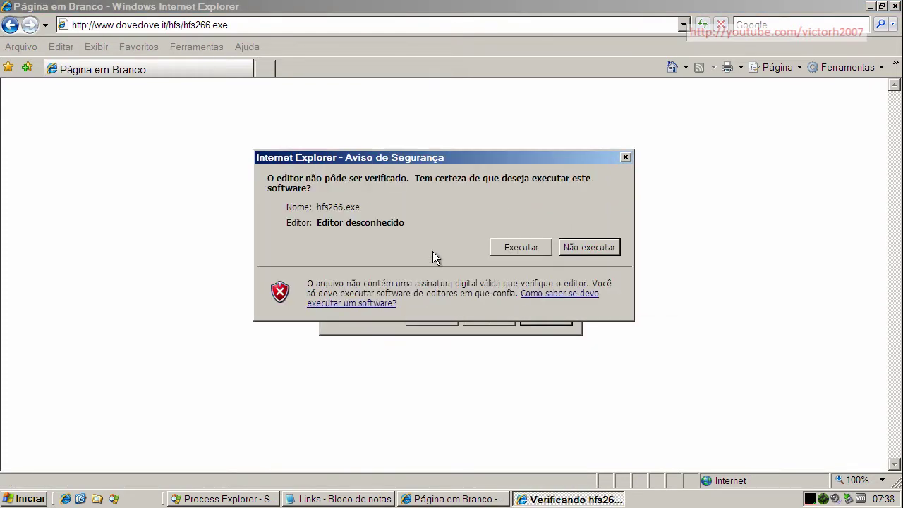
left_click(529, 246)
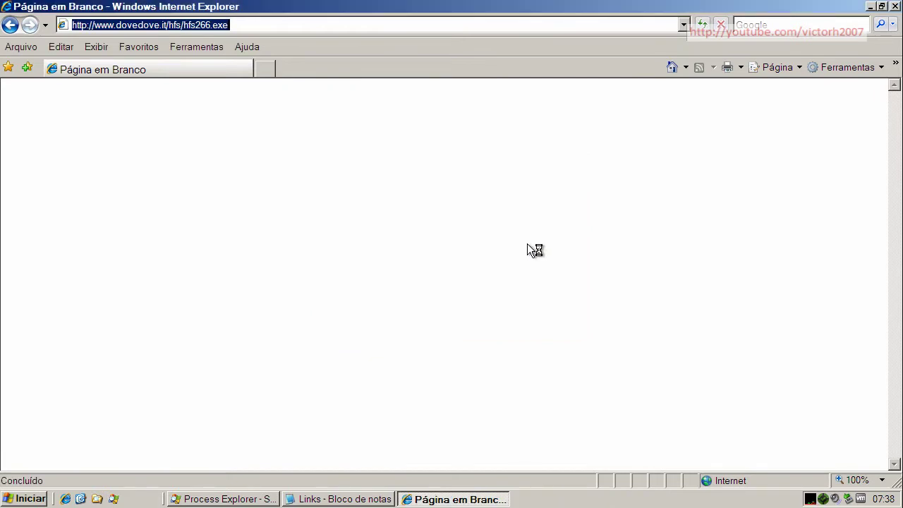
left_click(346, 499)
left_click(242, 285)
double_click(242, 305)
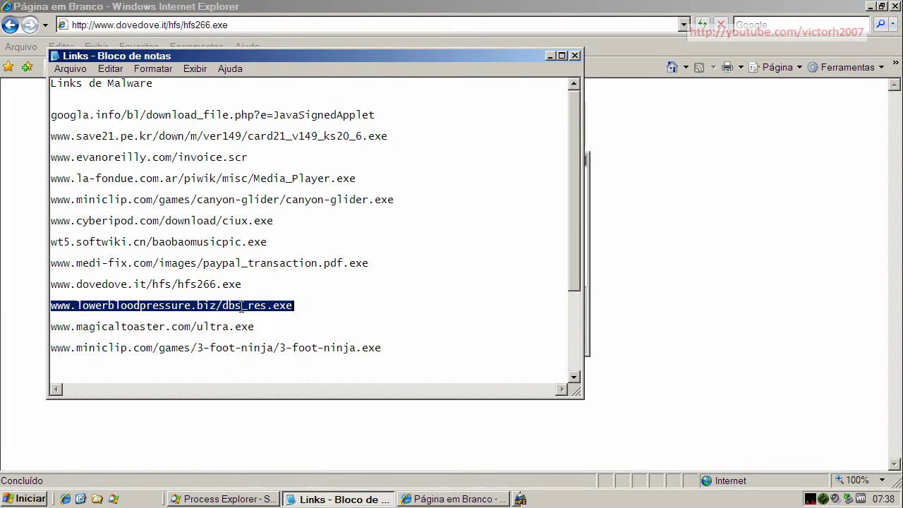
right_click(242, 306)
left_click(271, 348)
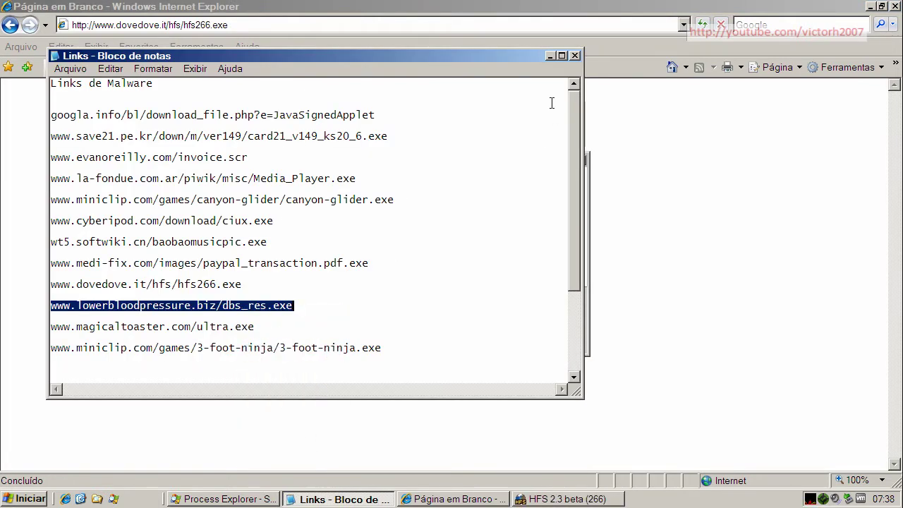
Minimize the Links file, accept adding HFS to the shell context menu, and exit HTTP File Server.
left_click(550, 58)
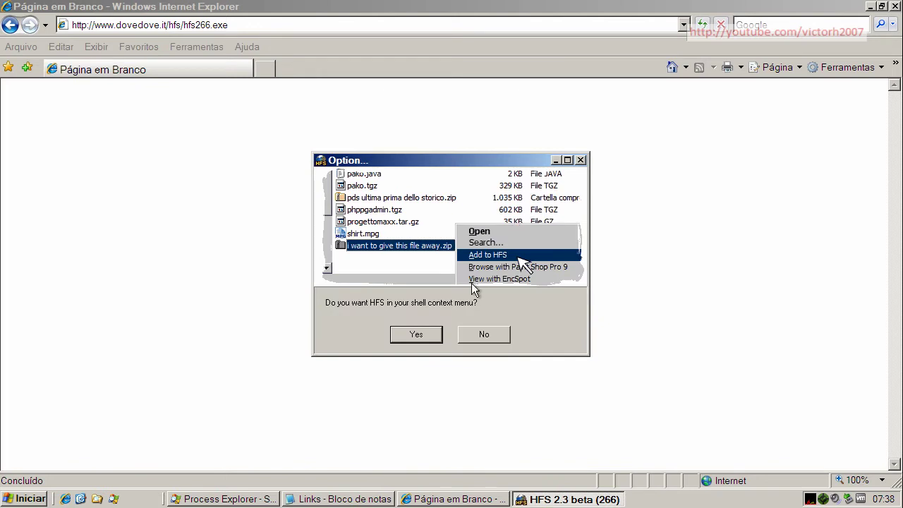
left_click(424, 335)
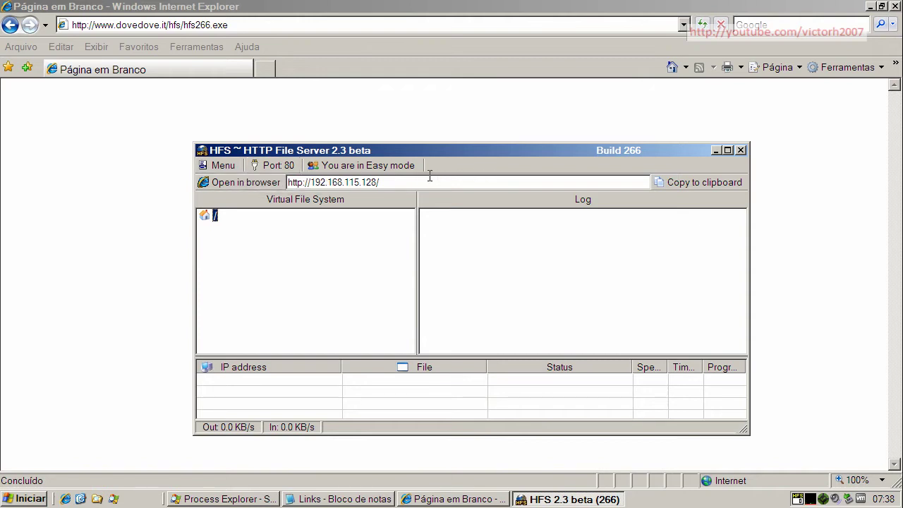
left_click(224, 166)
left_click(227, 481)
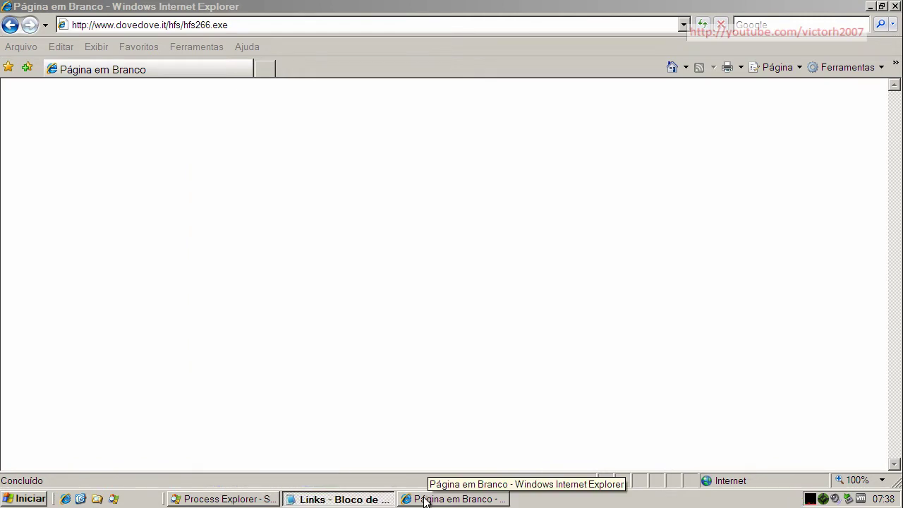
left_click(331, 500)
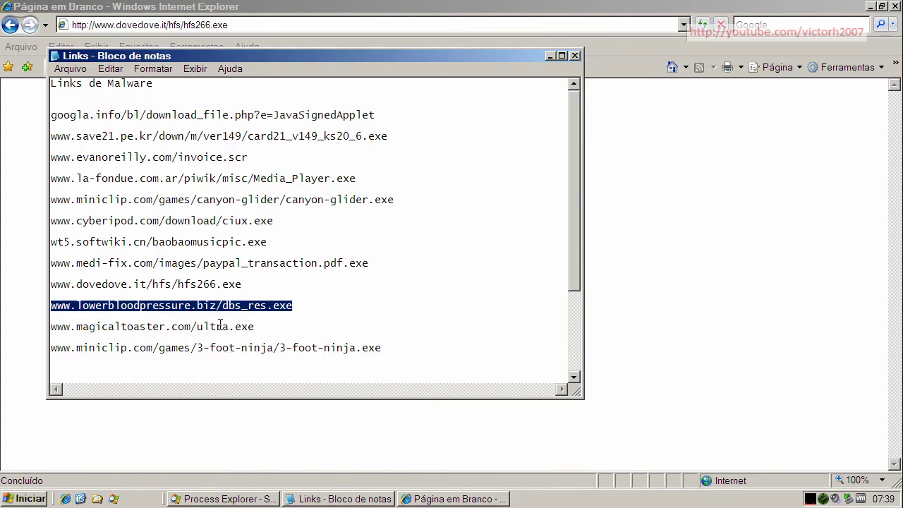
left_click(219, 32)
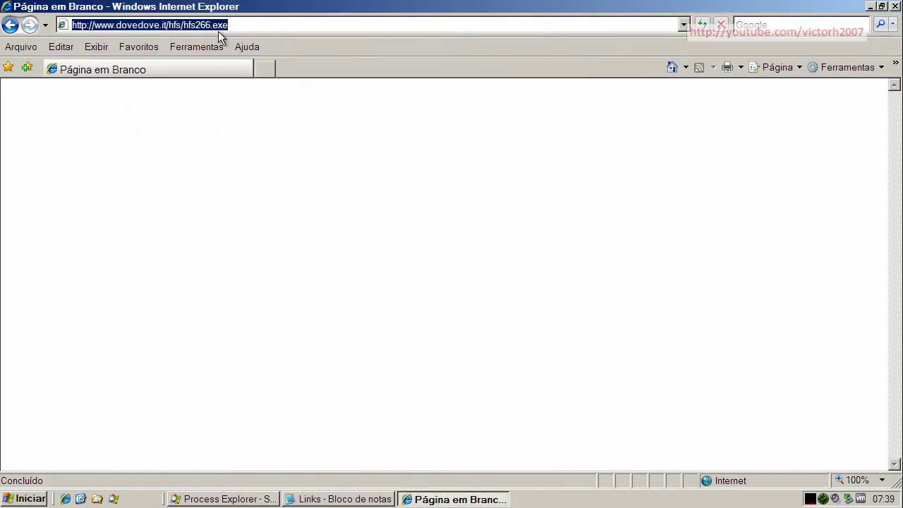
key("ctrl+v")
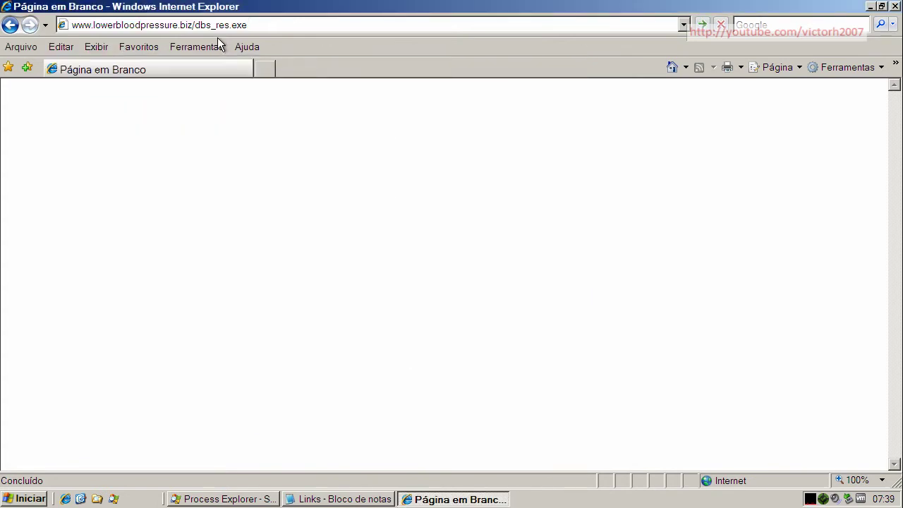
key("Return")
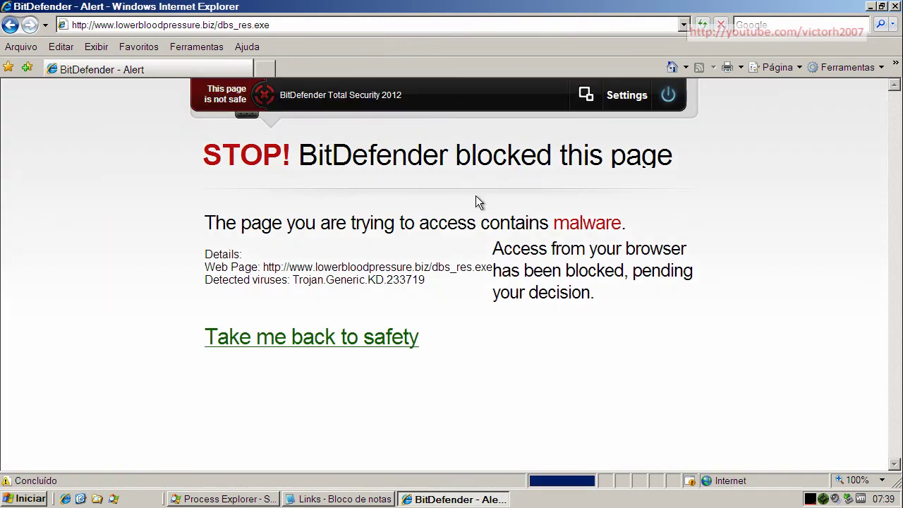
left_click(670, 67)
left_click(304, 496)
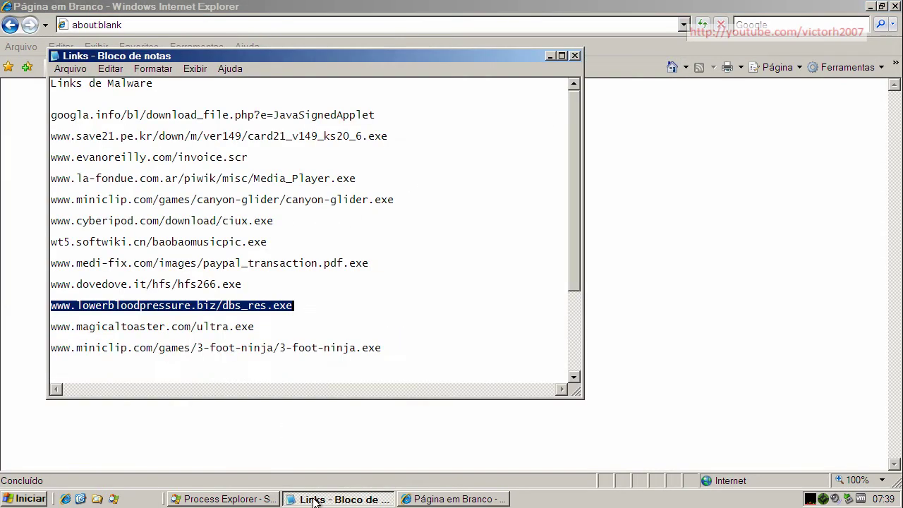
double_click(215, 325)
right_click(215, 324)
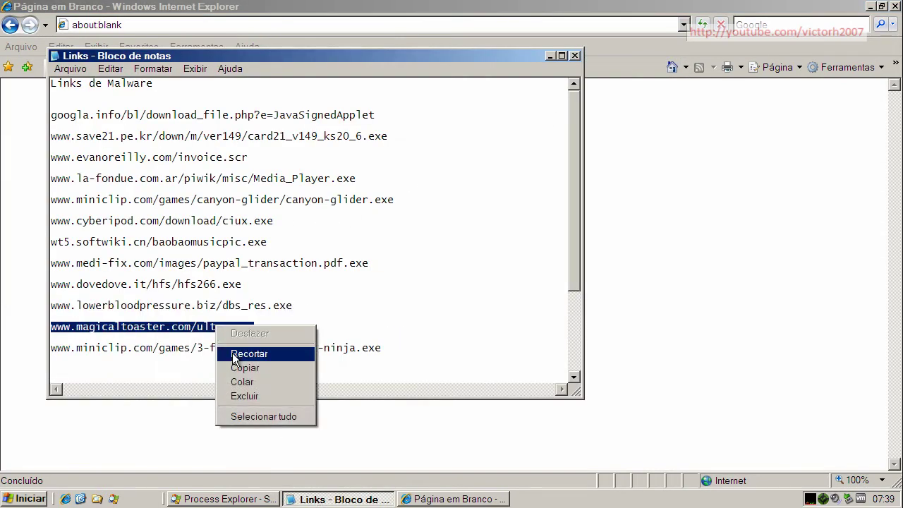
left_click(243, 368)
left_click(98, 26)
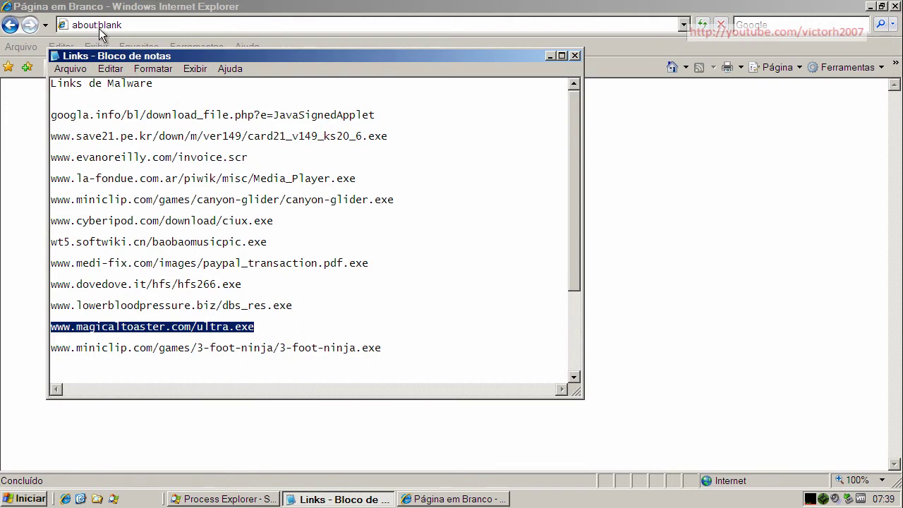
key("ctrl+v")
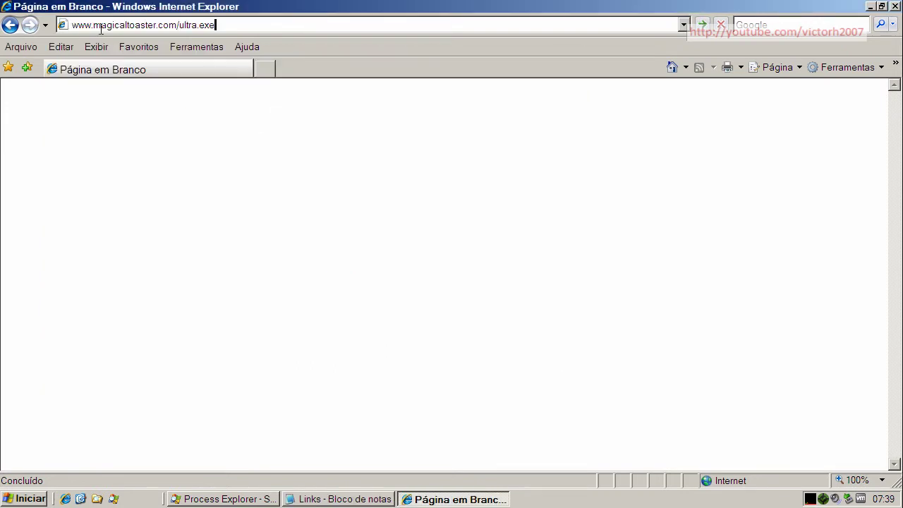
key("Return")
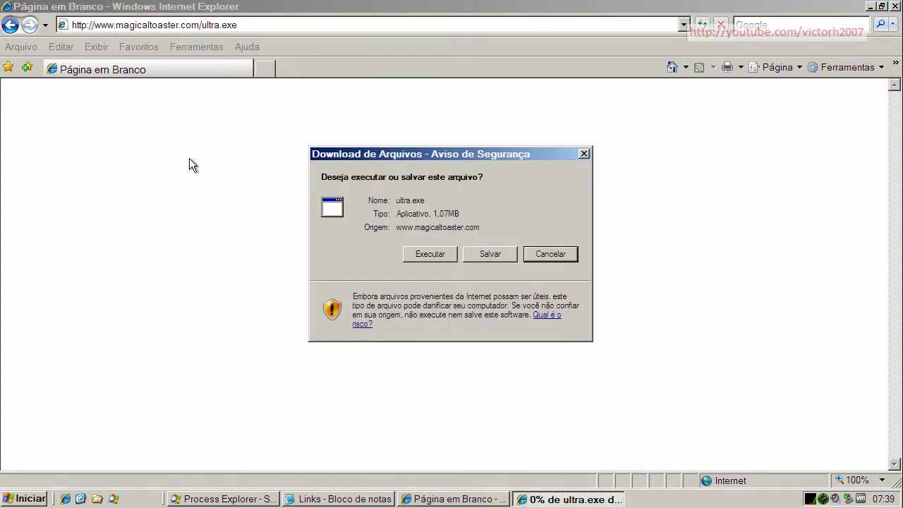
Run ultra.exe from its download prompt, allowing the unknown publisher, then close UltraSurf and exit its floating lock.
left_click(423, 254)
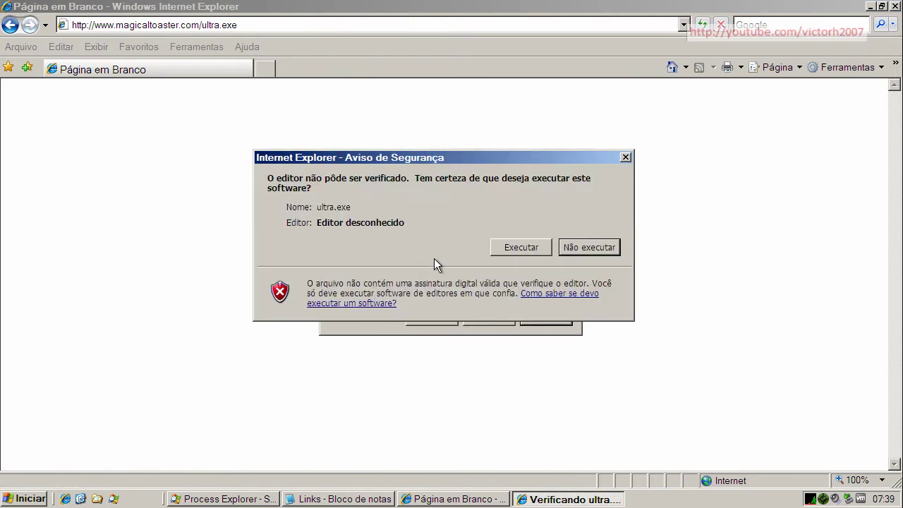
left_click(506, 248)
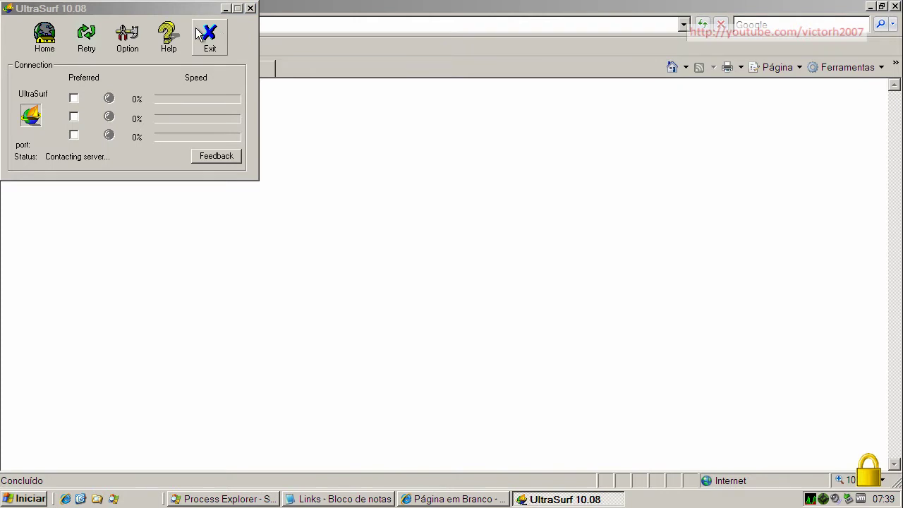
left_click(251, 9)
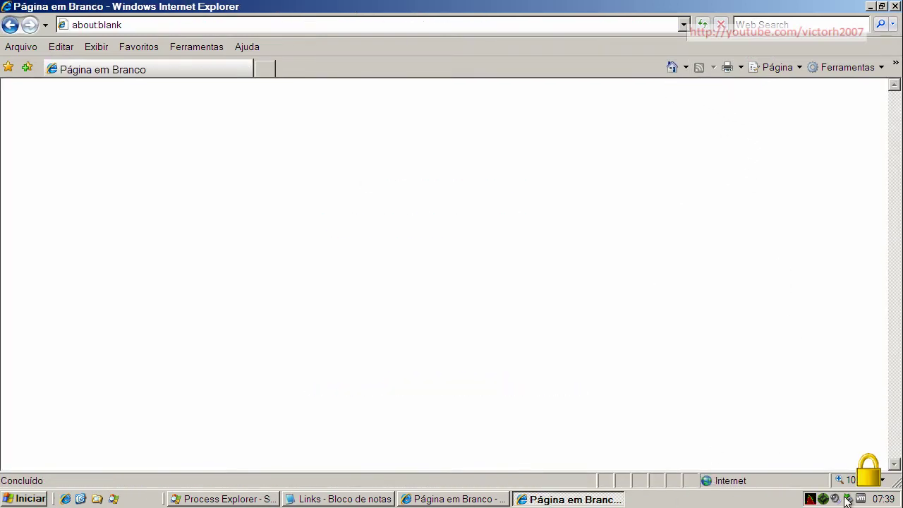
right_click(874, 483)
left_click(836, 468)
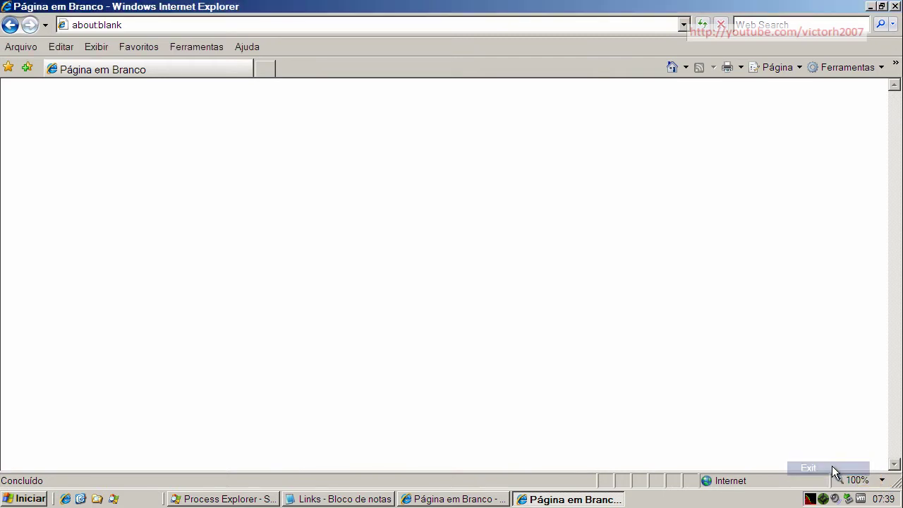
left_click(345, 499)
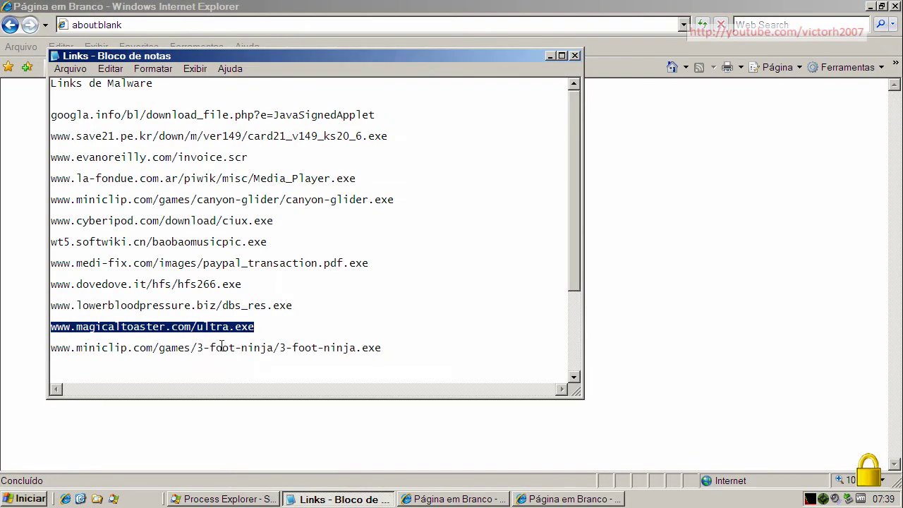
left_click(221, 346)
key("Home")
key("shift+End")
right_click(221, 346)
left_click(244, 388)
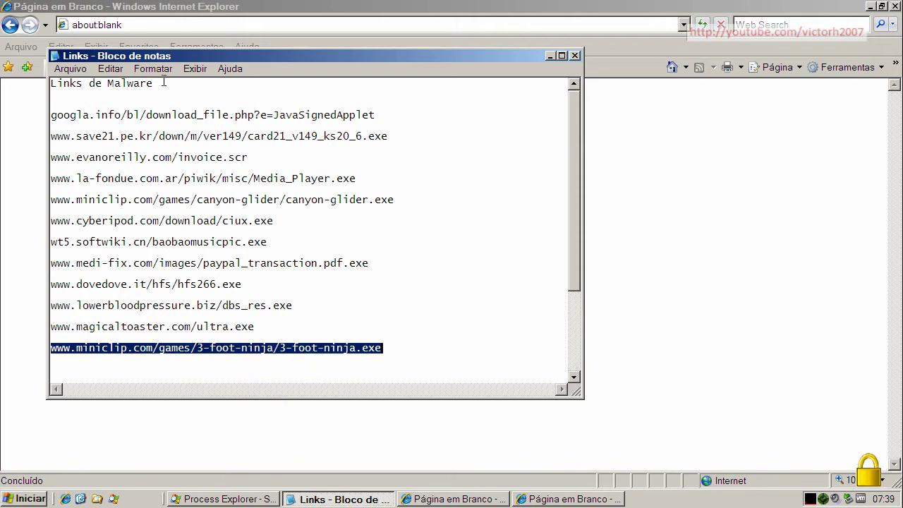
Try to load the copied 3-foot-ninja.exe link in the open Internet Explorer window.
left_click(134, 28)
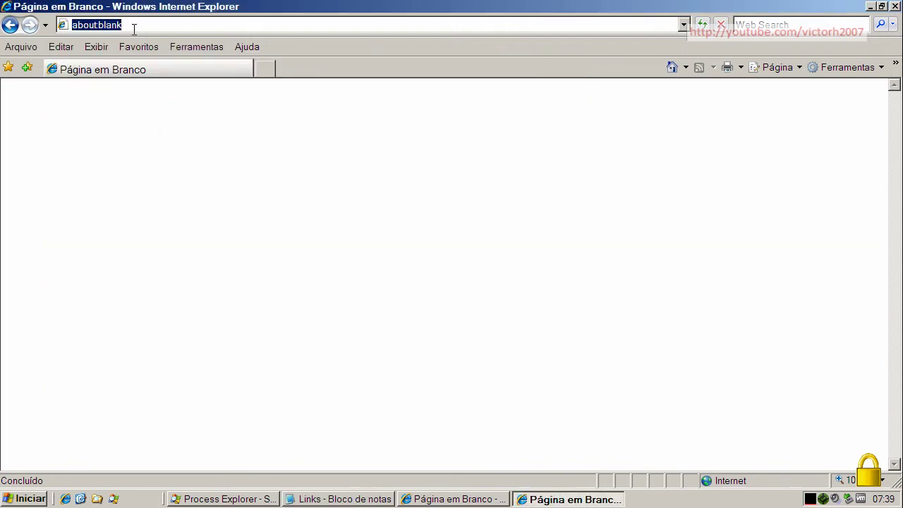
key("ctrl+v")
key("Return")
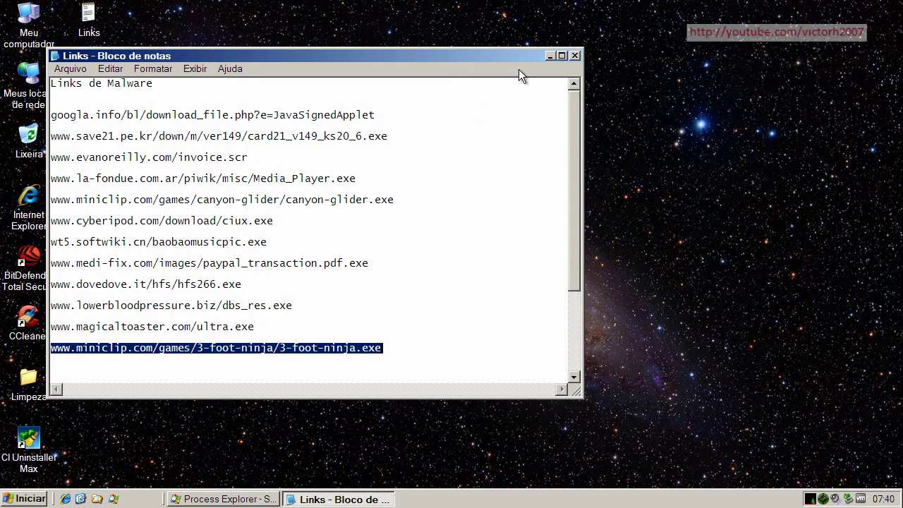
Minimize the Links file, relaunch Internet Explorer, and accept making it the default browser.
left_click(550, 56)
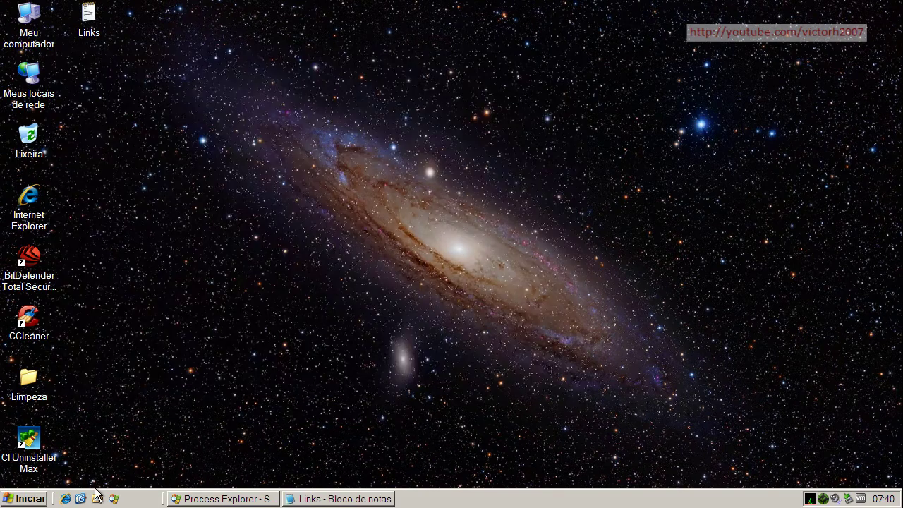
left_click(65, 499)
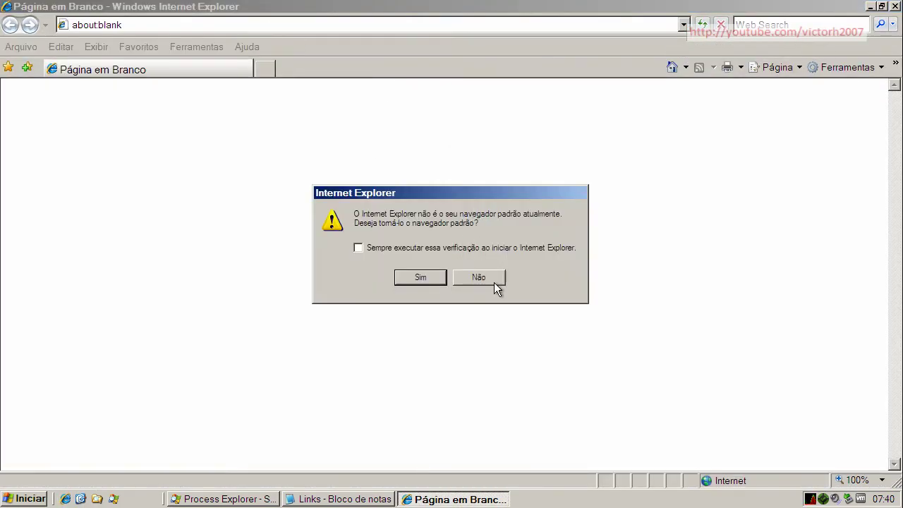
left_click(427, 273)
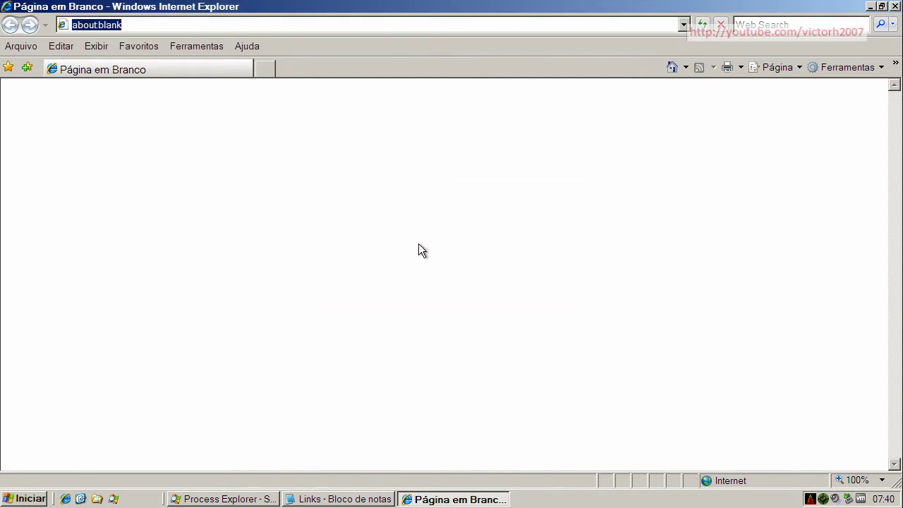
right_click(146, 24)
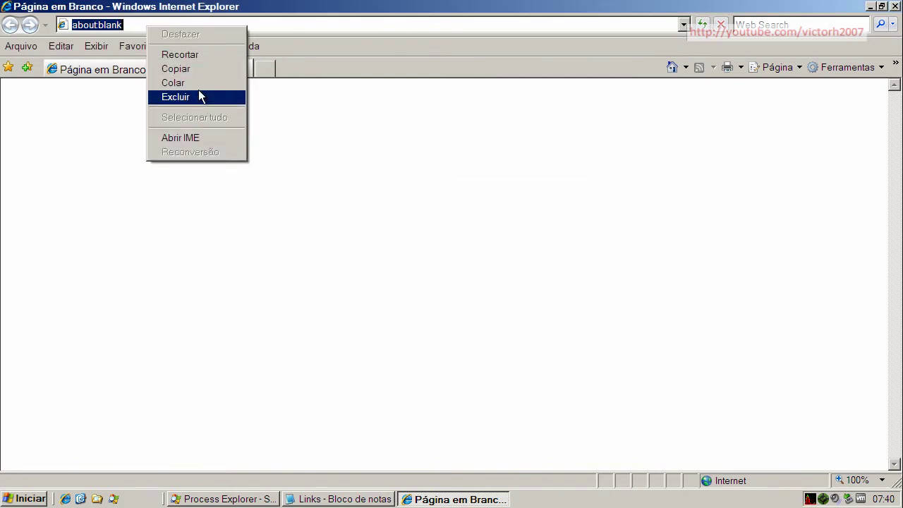
left_click(113, 24)
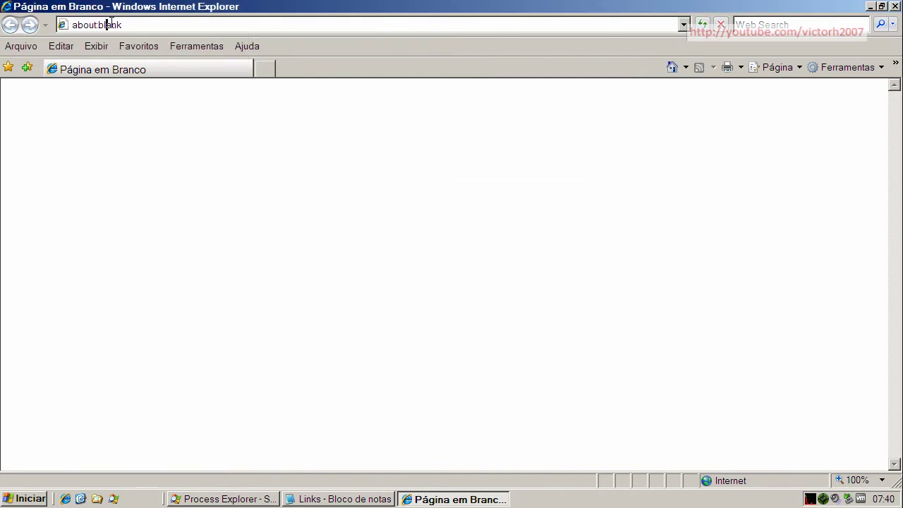
left_click_drag(121, 24, 77, 25)
left_click_drag(21, 20, 21, 21)
type("v")
right_click(76, 24)
left_click(115, 80)
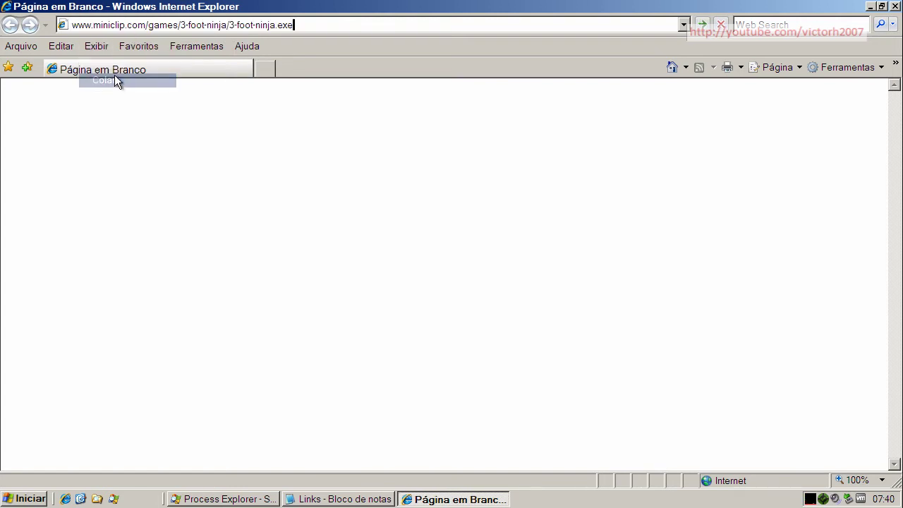
key("Return")
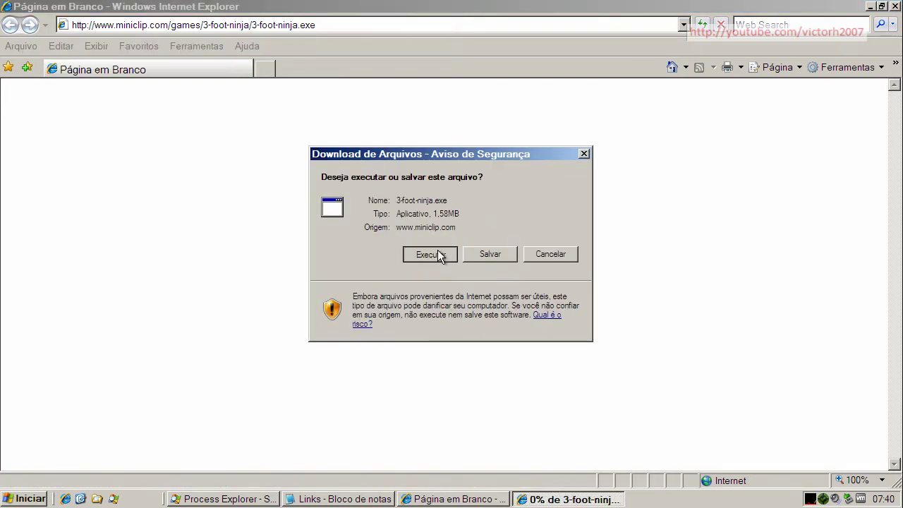
Run 3-foot-ninja.exe from its download prompt, allowing the unknown publisher, then close the game.
left_click(438, 254)
left_click(520, 259)
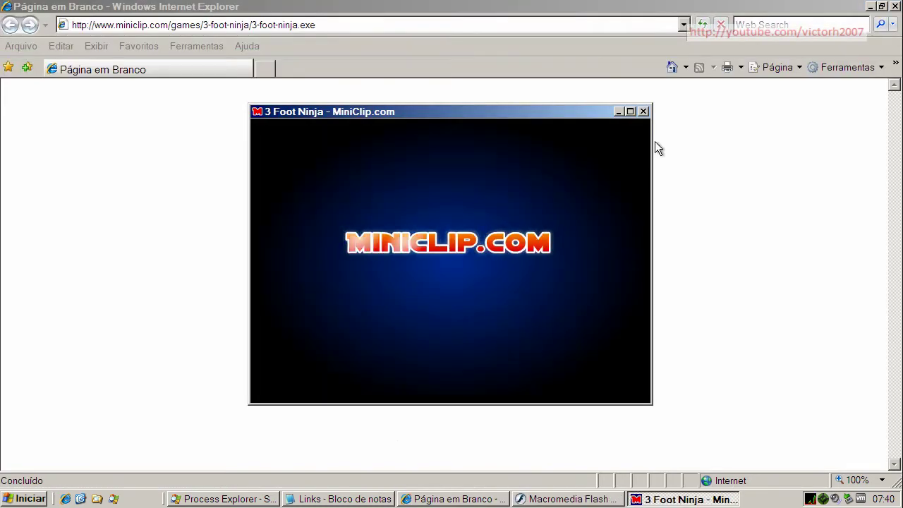
left_click(642, 112)
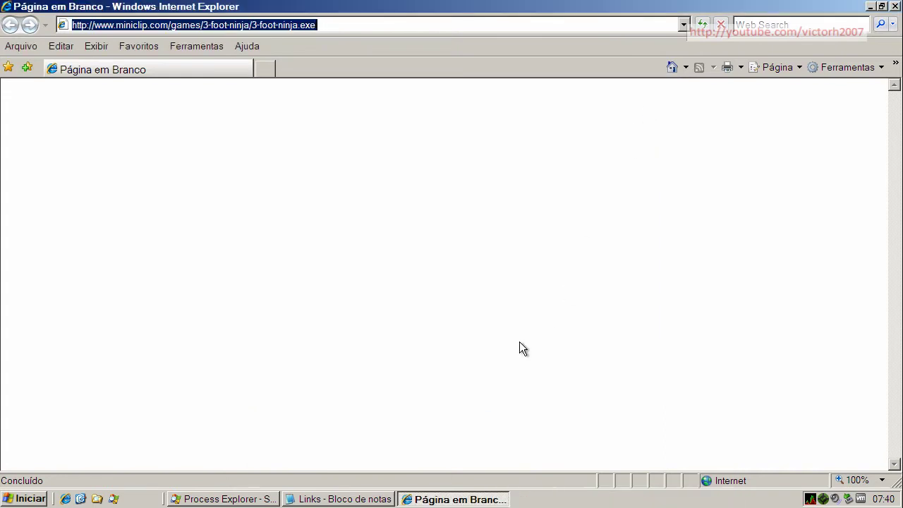
left_click(355, 500)
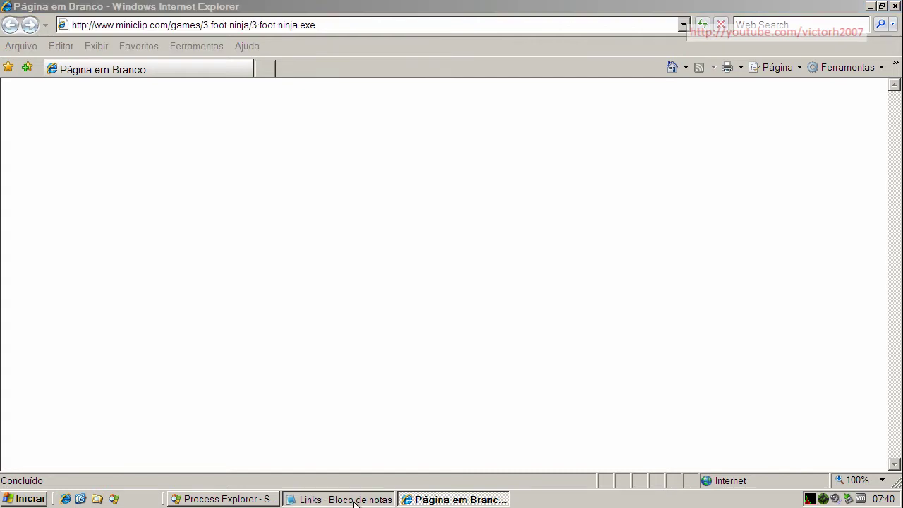
left_click_drag(576, 206, 323, 269)
double_click(258, 306)
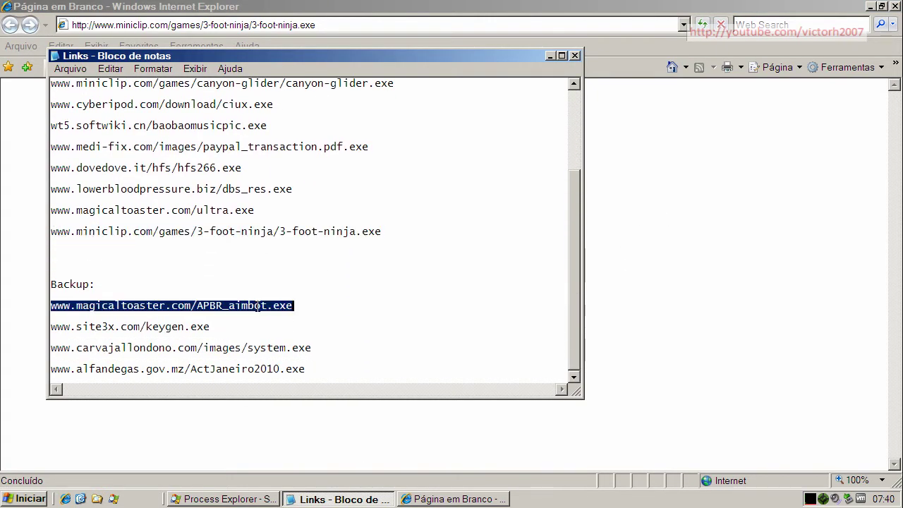
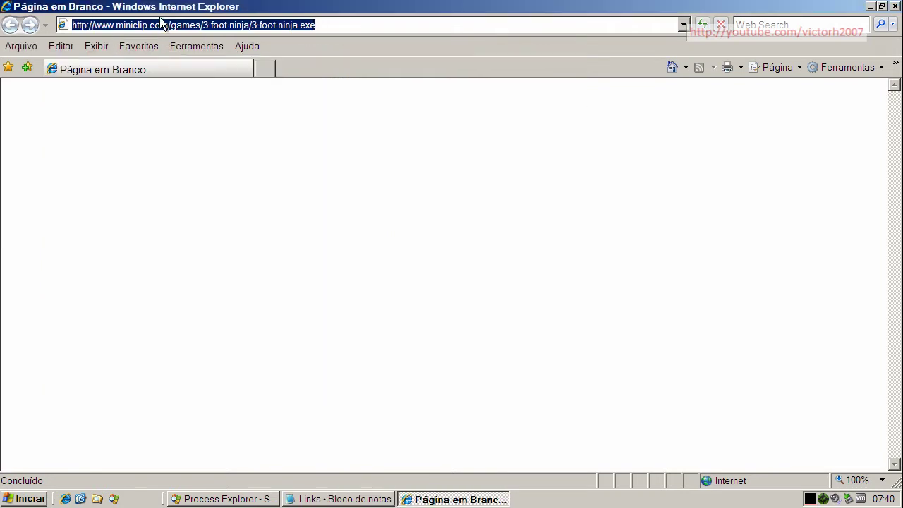
type("http://www.magicaltoaster.com/APBR_aimbot.exe")
key("Return")
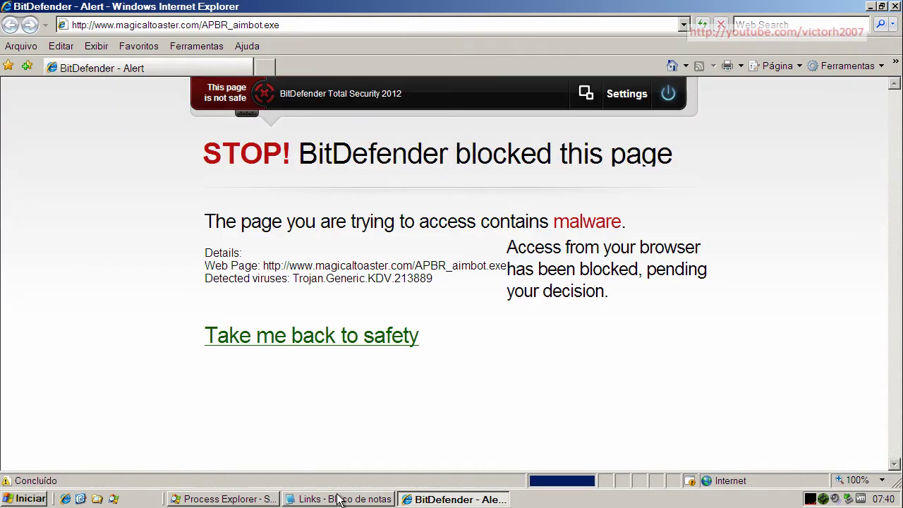
left_click(672, 66)
key("alt+Tab")
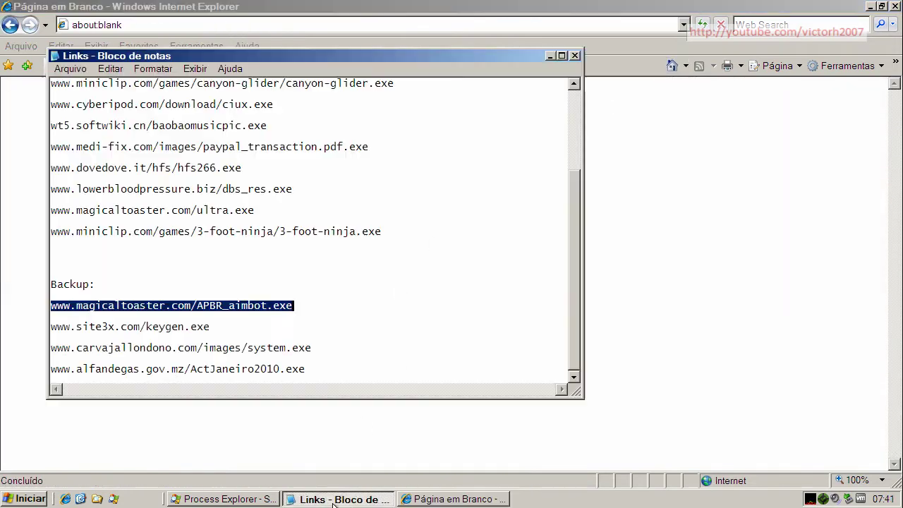
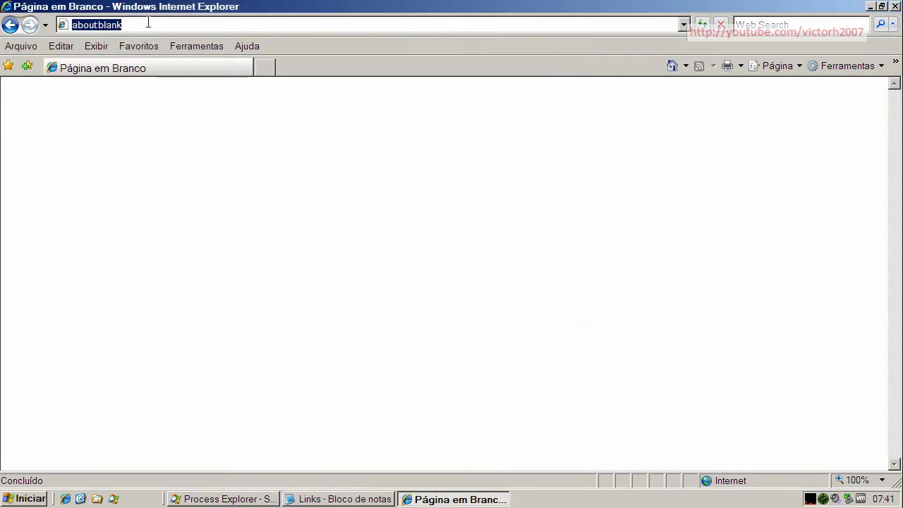
right_click(148, 23)
left_click(177, 82)
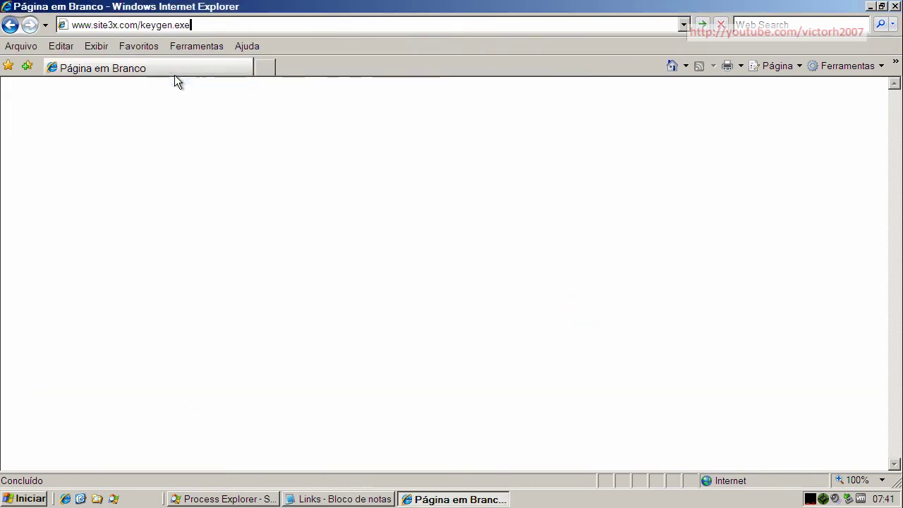
key("Return")
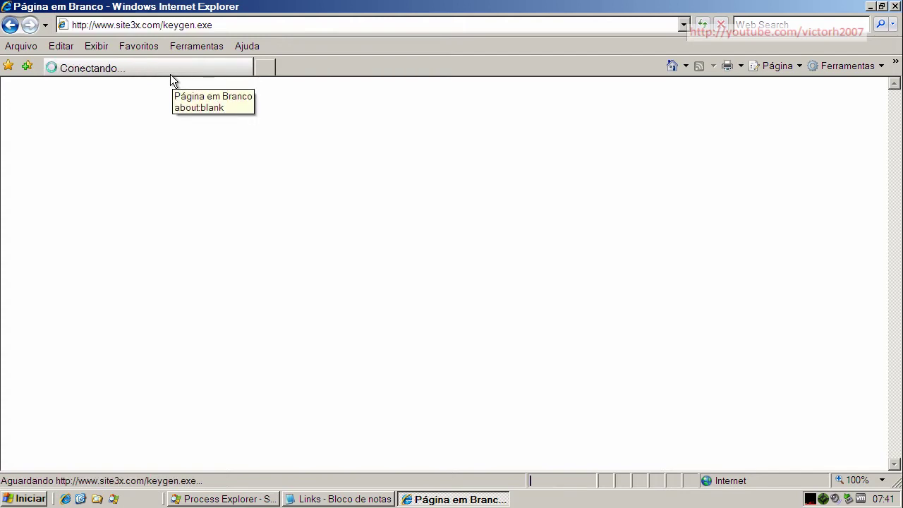
Run keygen.exe despite the unknown publisher, test its Creative Suite 2 activation generator with an empty request code, and exit it.
left_click(437, 254)
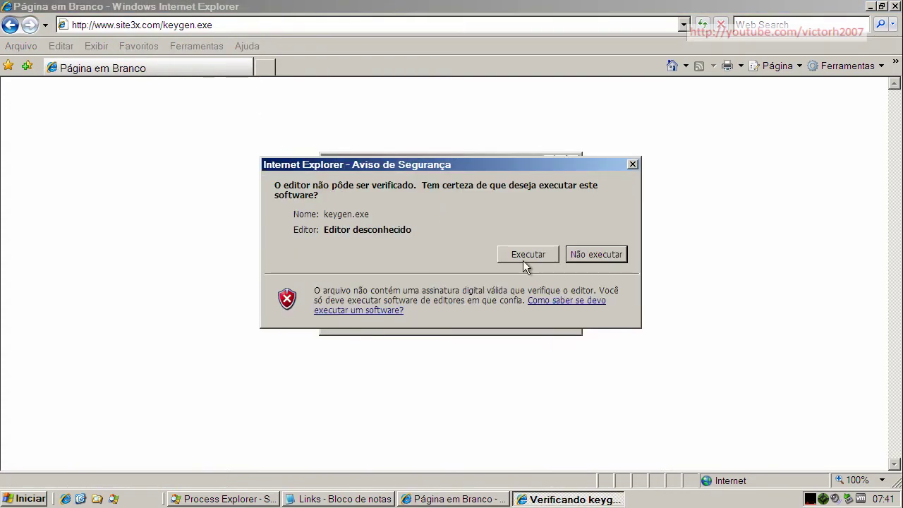
left_click(524, 258)
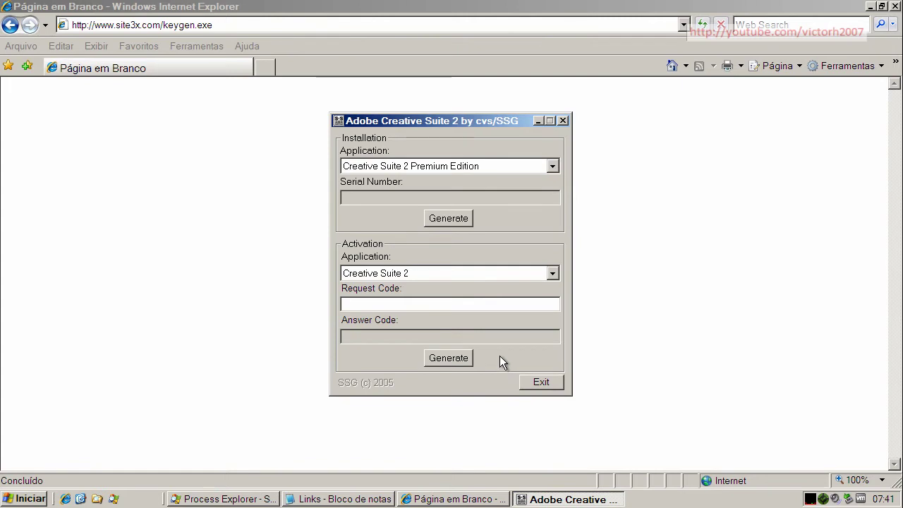
left_click(460, 361)
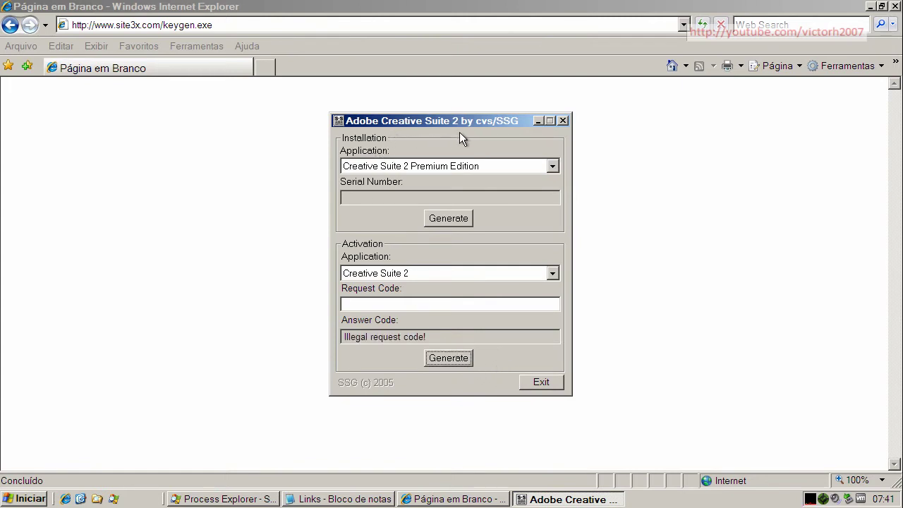
left_click(447, 359)
left_click(542, 382)
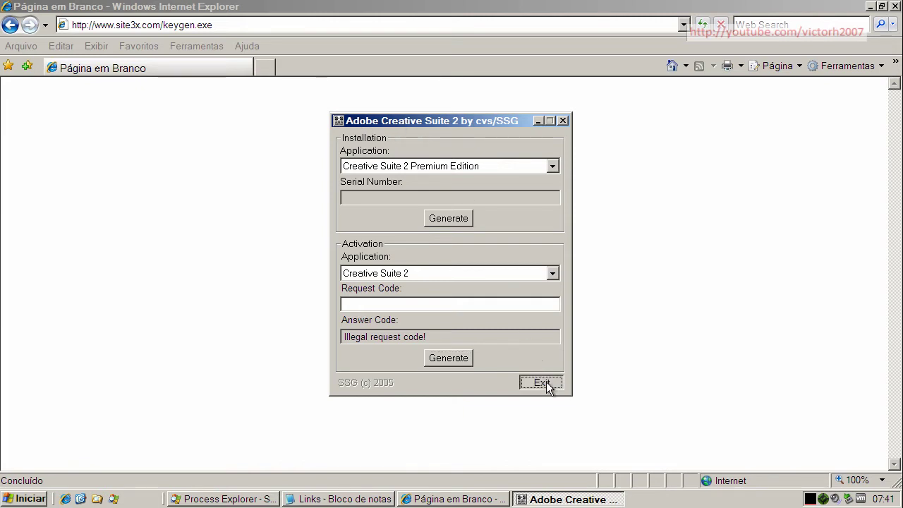
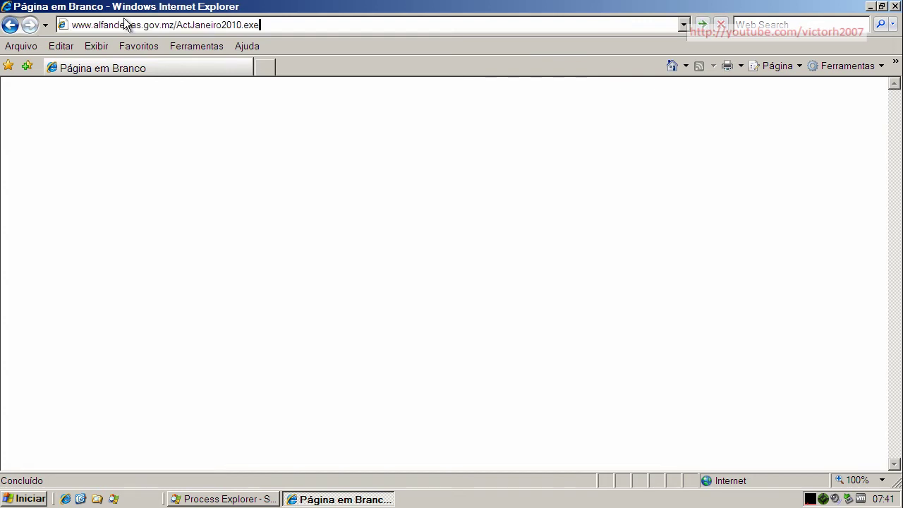
key("Return")
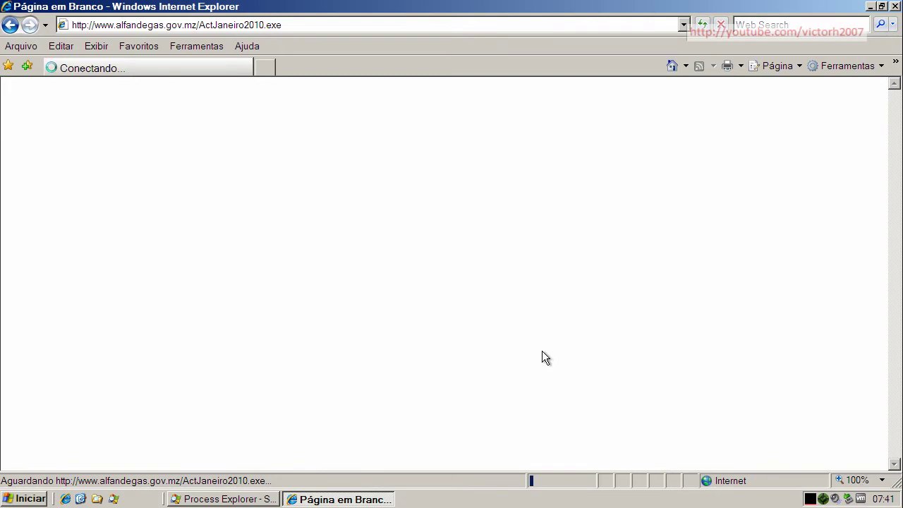
left_click(243, 503)
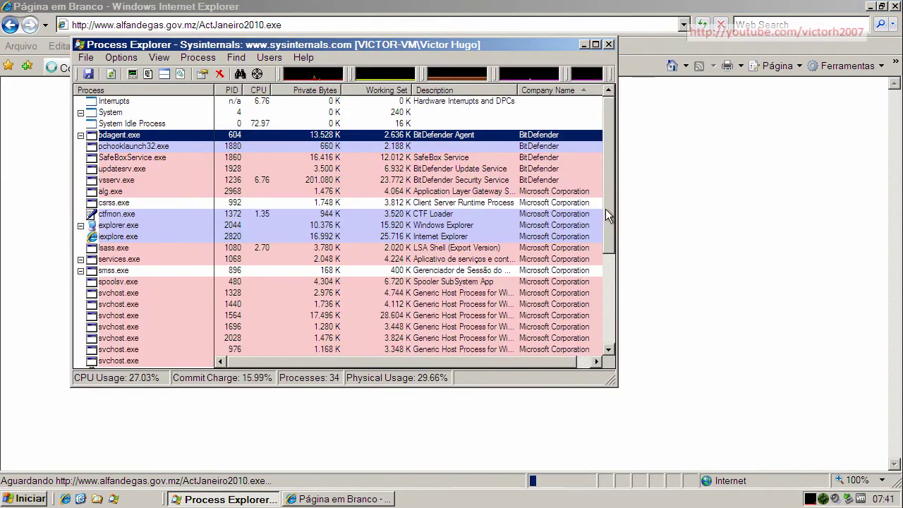
left_click_drag(608, 216, 617, 158)
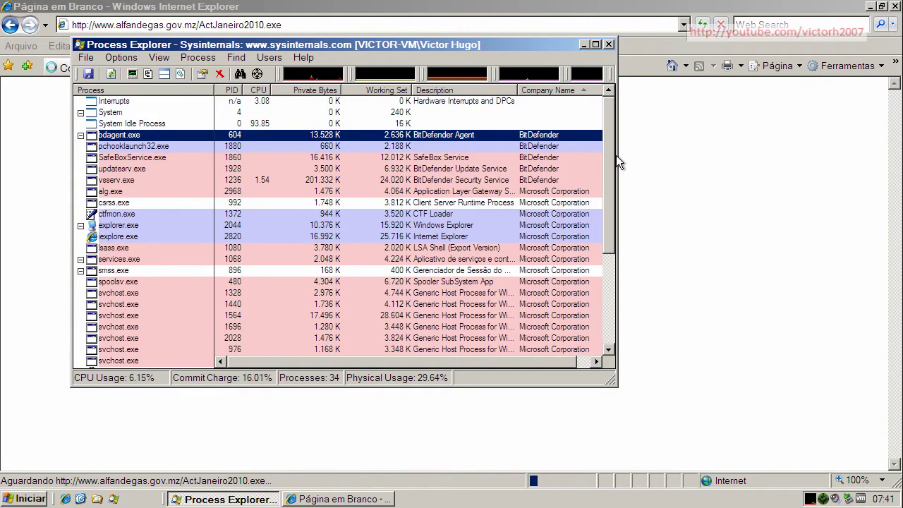
left_click(583, 45)
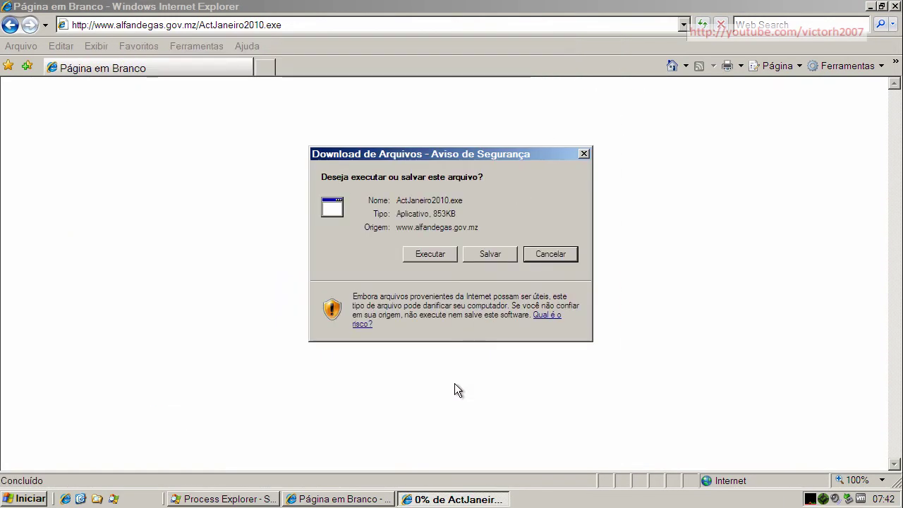
Run ActJaneiro2010.exe from its download prompt, allowing the unknown publisher, and try opening the archive with WinZip.
left_click(429, 253)
left_click(507, 247)
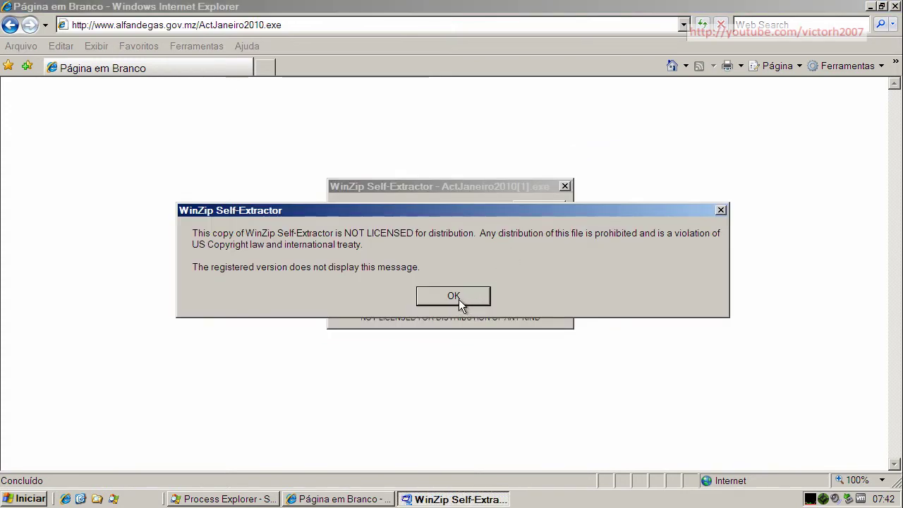
left_click(459, 300)
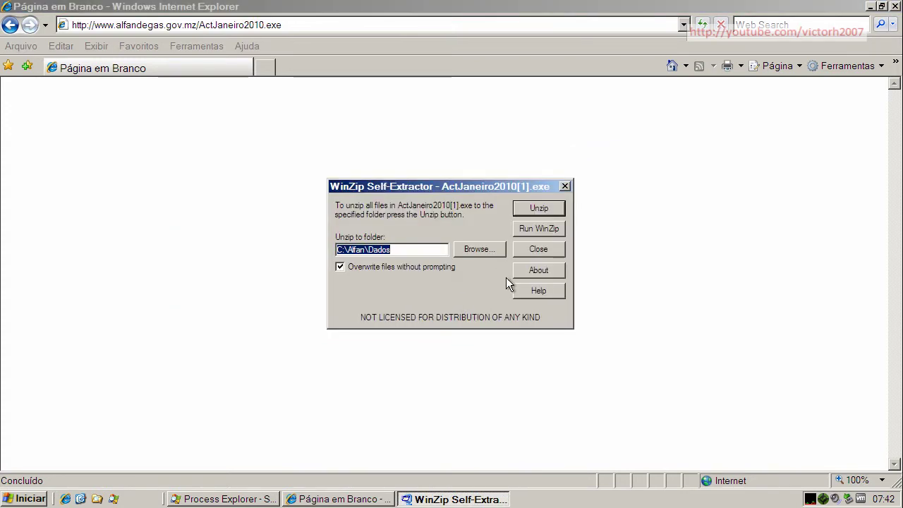
left_click(541, 228)
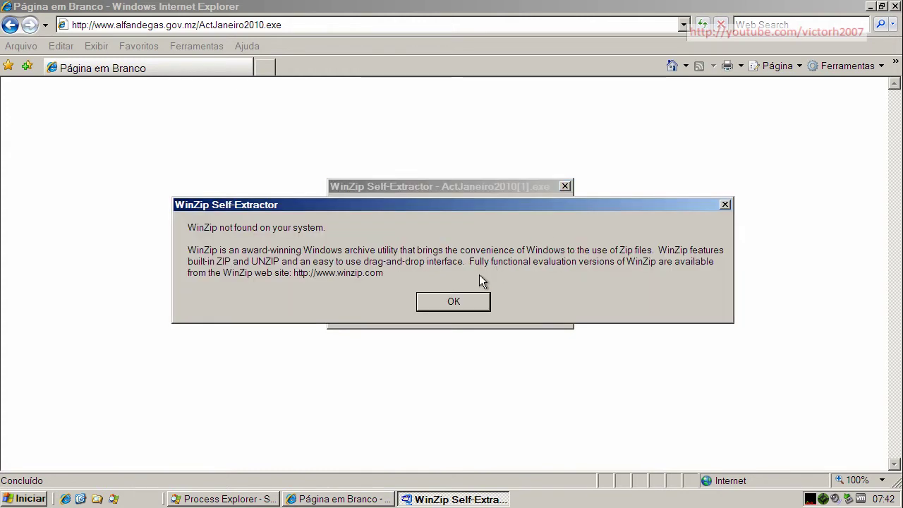
left_click(460, 309)
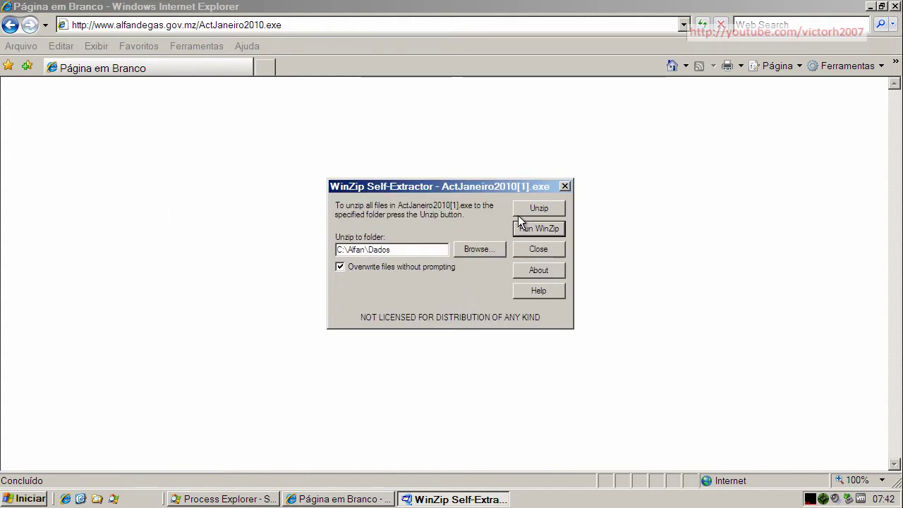
Unzip the ActJaneiro2010 files to C:\Alfan\Dados, and close the self-extractor and Internet Explorer.
left_click(543, 209)
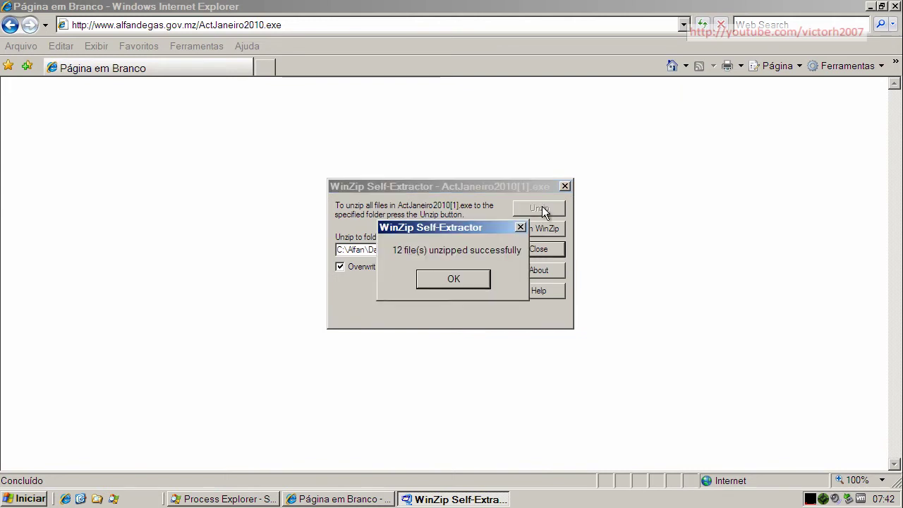
left_click(469, 278)
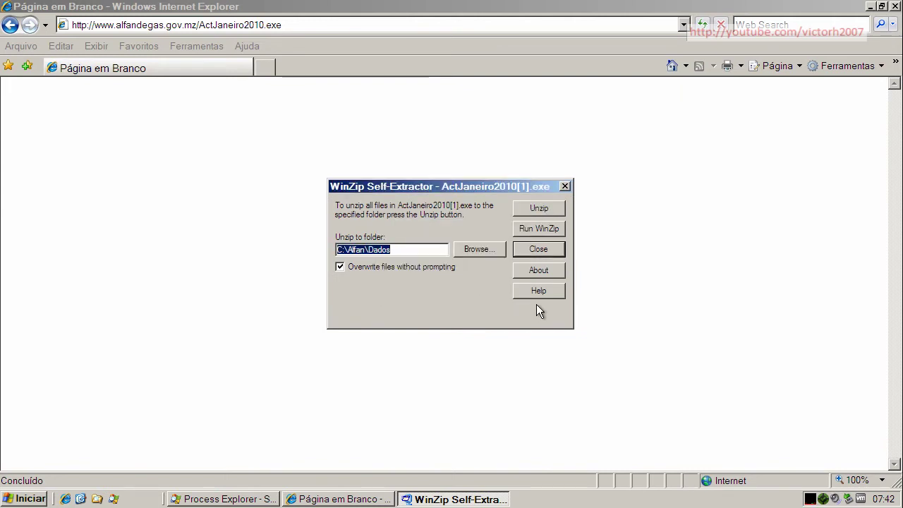
left_click(543, 249)
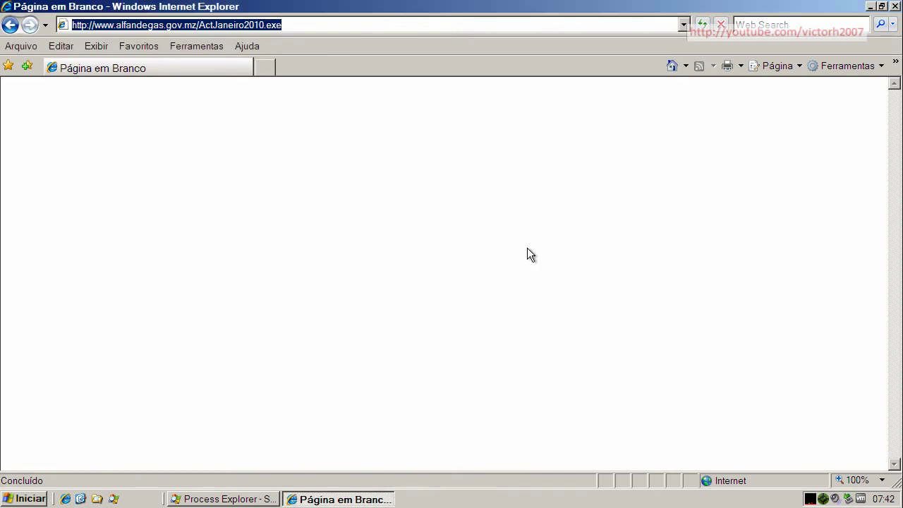
left_click(896, 6)
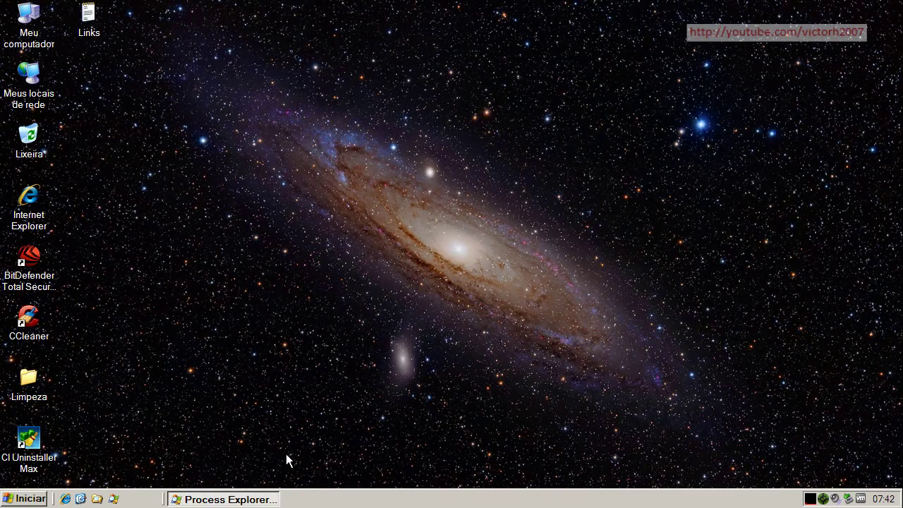
Examine the full list of running processes in Process Explorer for suspicious entries, and minimize it.
left_click(272, 498)
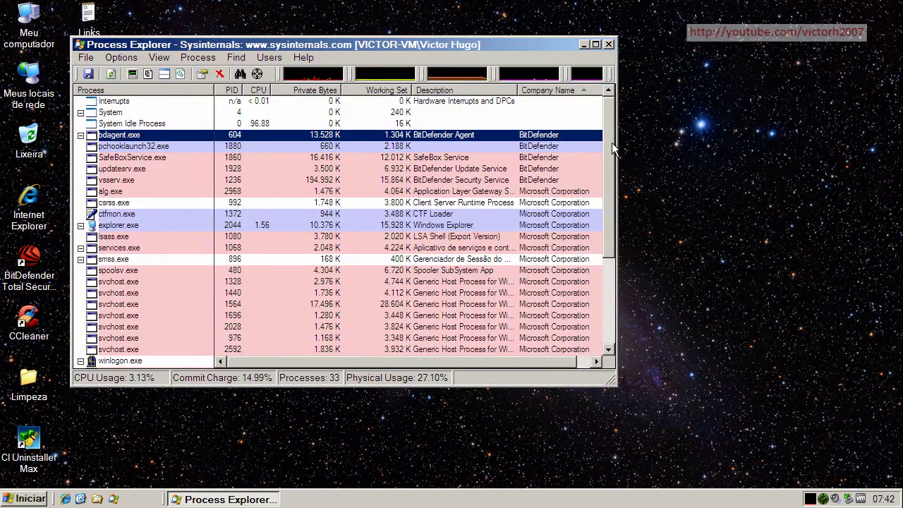
left_click_drag(612, 143, 593, 133)
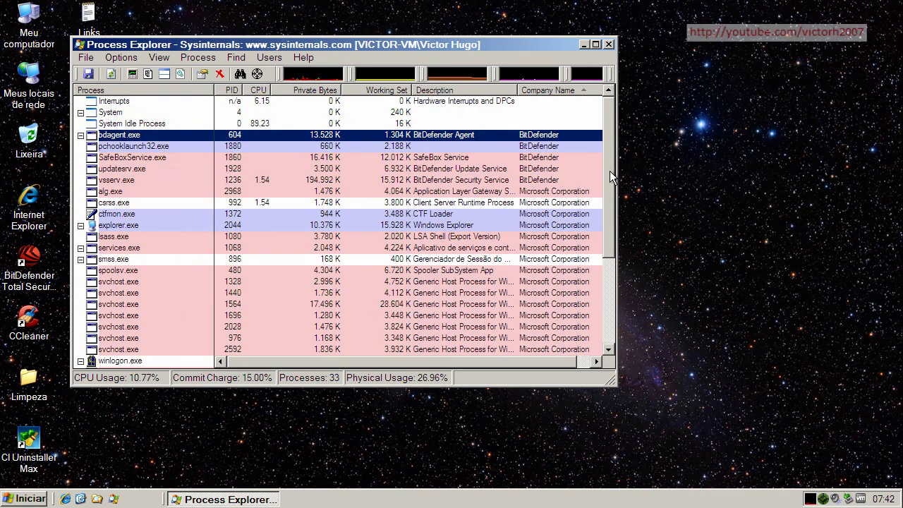
left_click_drag(609, 171, 613, 241)
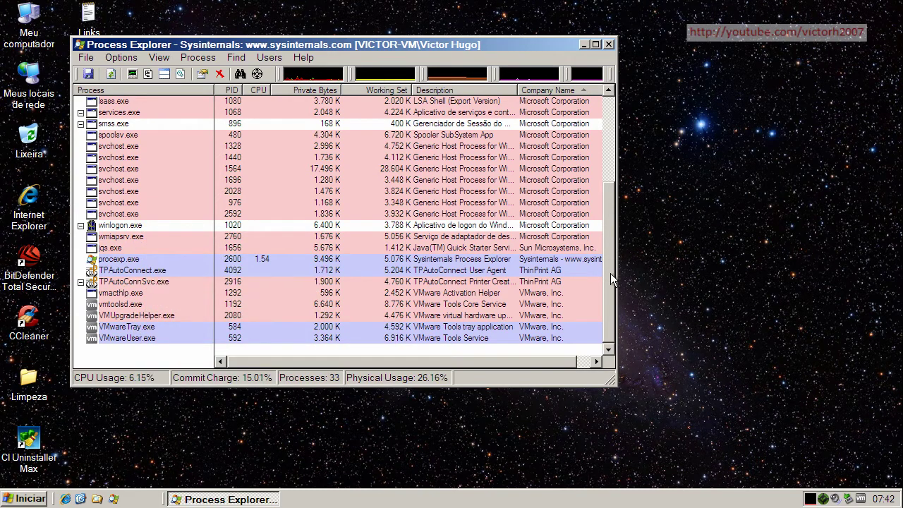
scroll(610, 273, "up", 4)
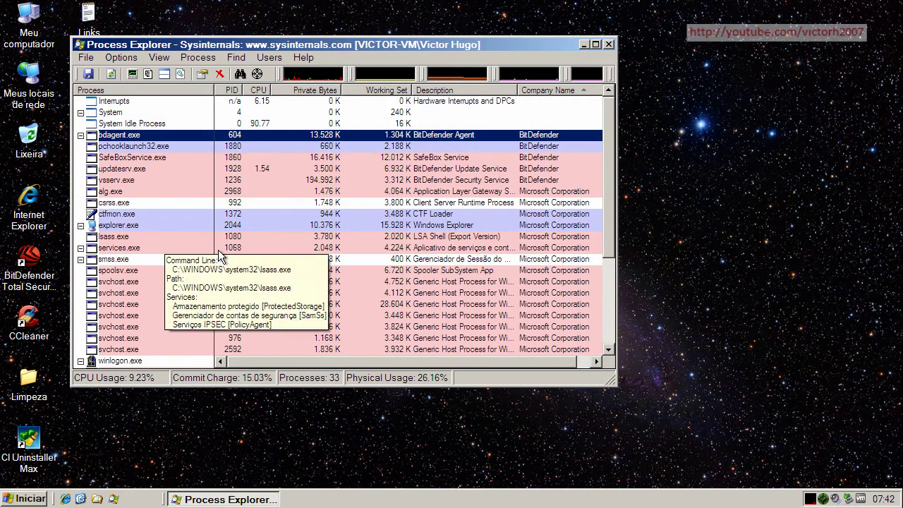
left_click(582, 45)
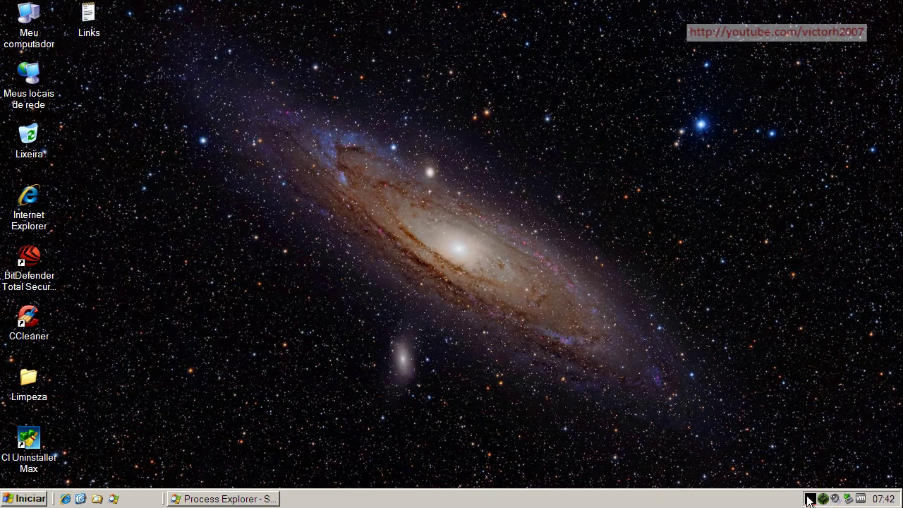
Run a Full System Scan from the main window of BitDefender Total Security 2012 and close the results summary.
double_click(831, 499)
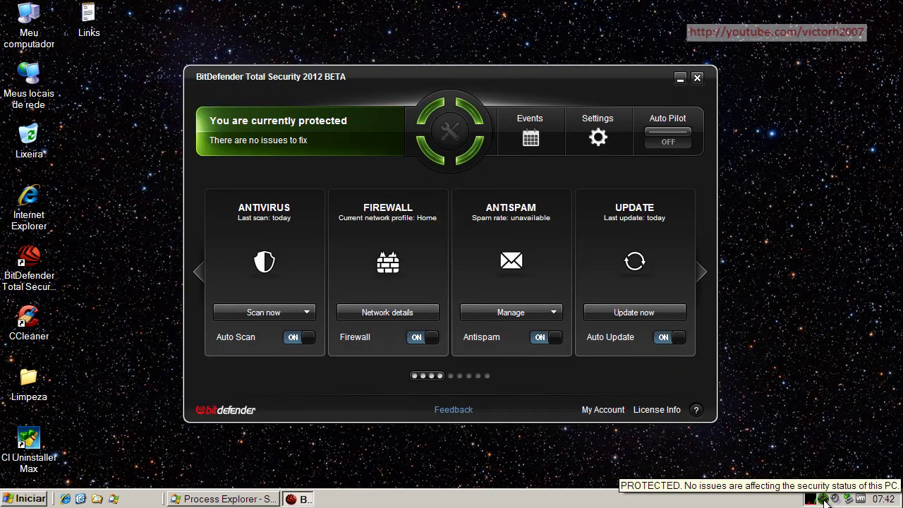
left_click(308, 314)
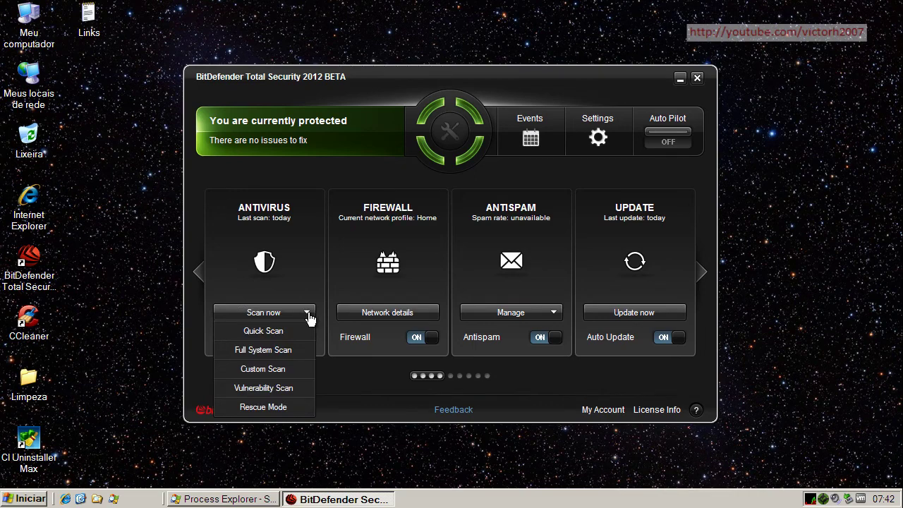
left_click(284, 351)
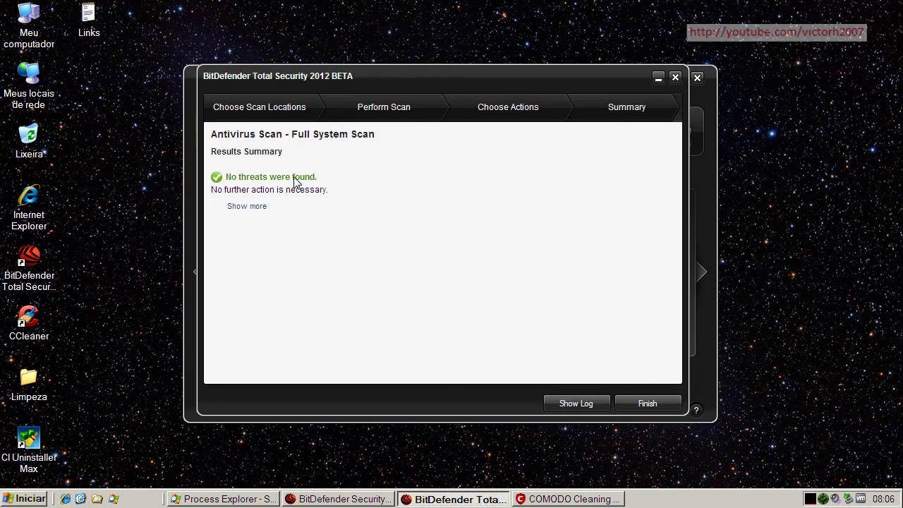
left_click(675, 79)
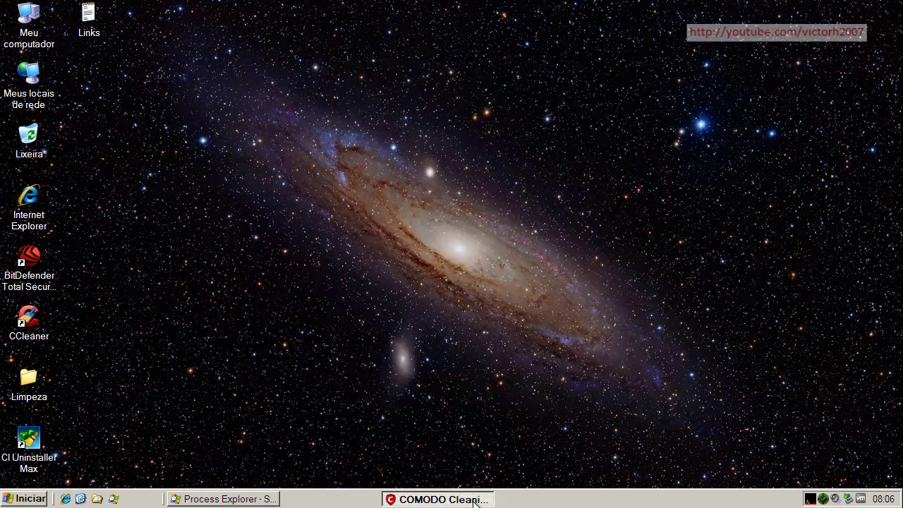
Start a Full scan in COMODO Cleaning Essentials, agreeing to restart the computer for the rootkit scan.
left_click(474, 503)
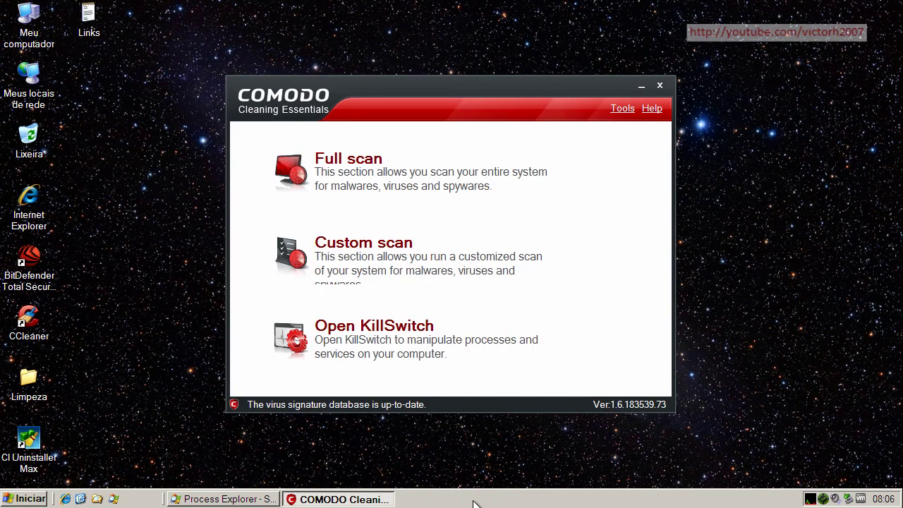
left_click(319, 141)
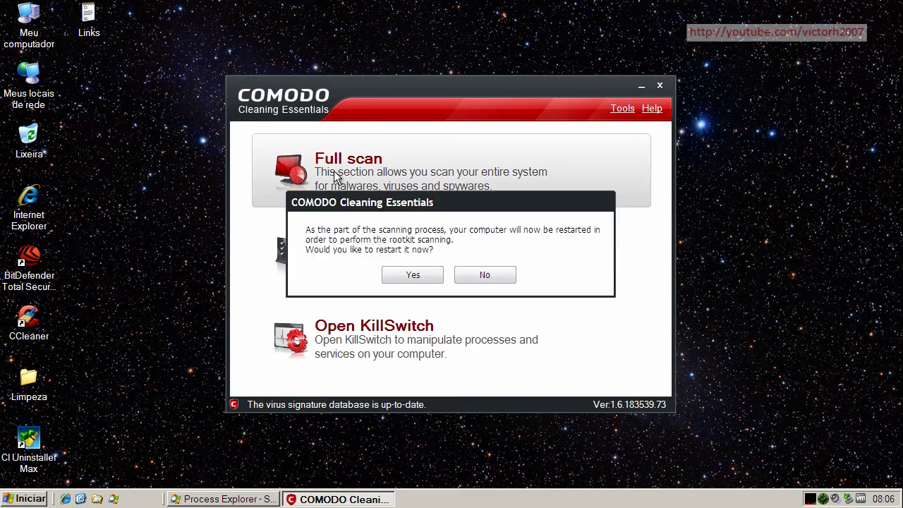
left_click(411, 274)
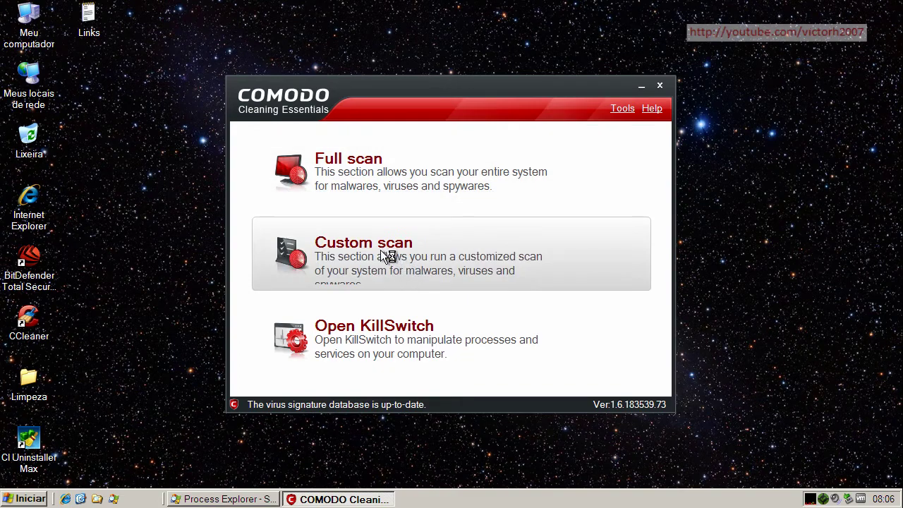
left_click(304, 137)
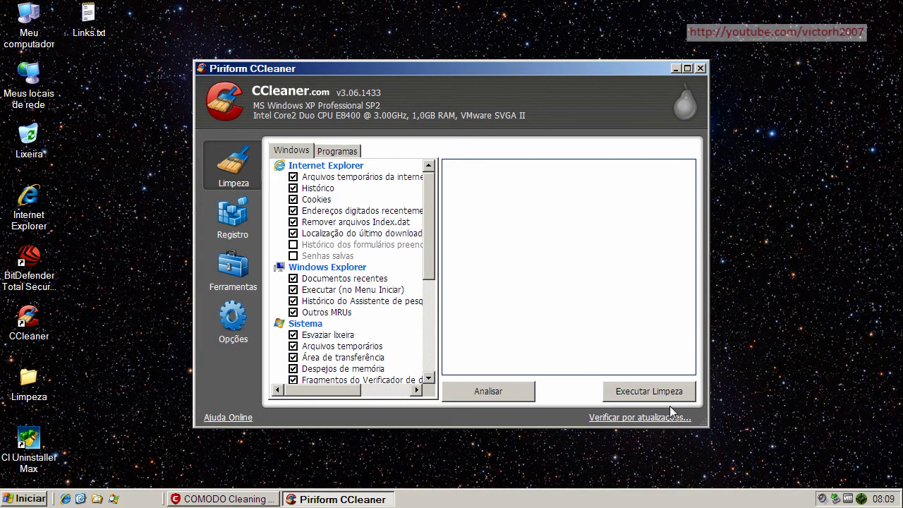
Run the cleanup in CCleaner with the current Windows cleaning selections.
left_click(649, 390)
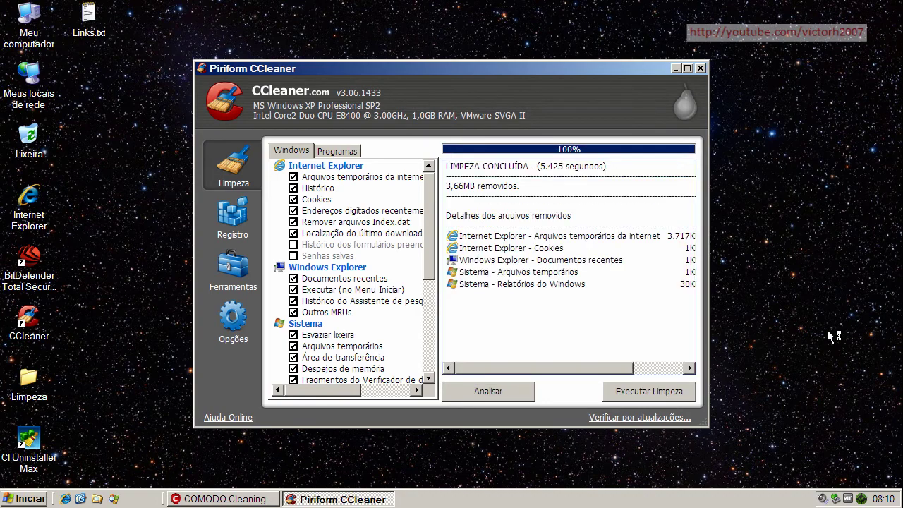
Close CCleaner and resume the paused COMODO Cleaning Essentials scan.
left_click(700, 69)
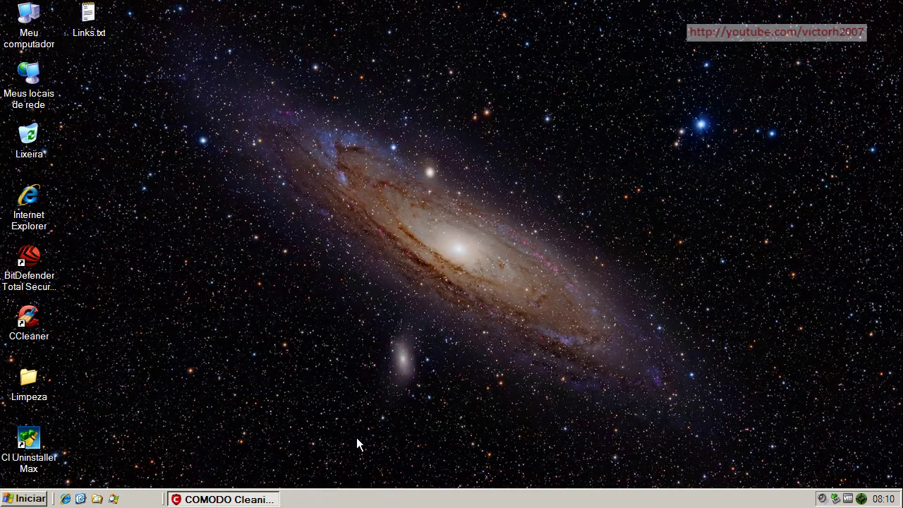
left_click(268, 498)
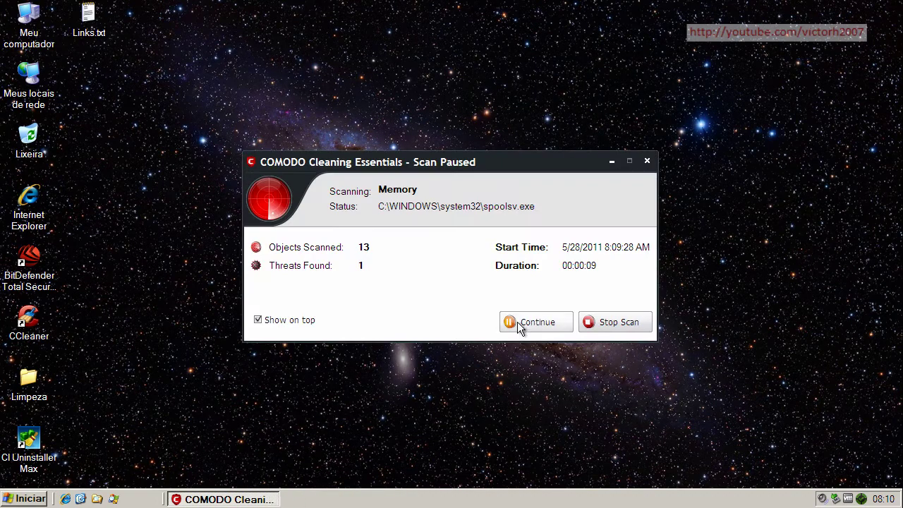
left_click(520, 325)
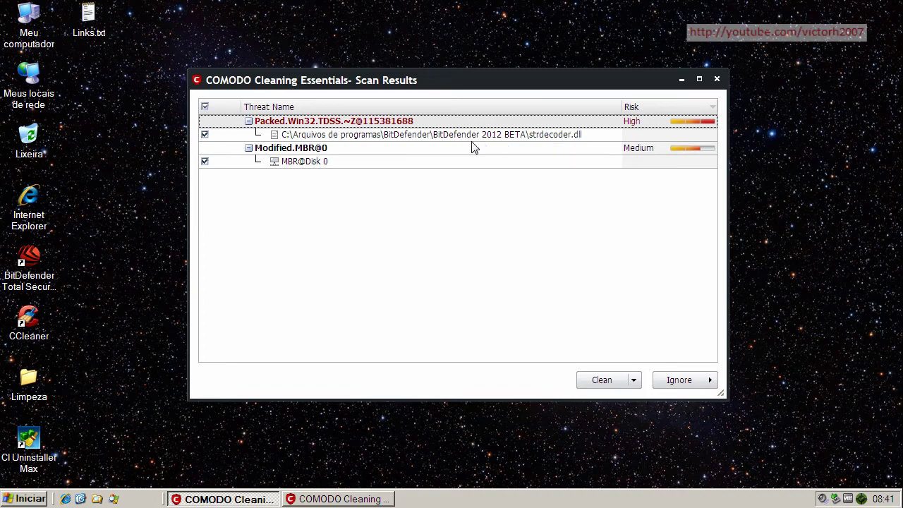
Exclude BitDefender's strdecoder.dll from the selected threats and clean the MBR@Disk 0 entry.
left_click(205, 135)
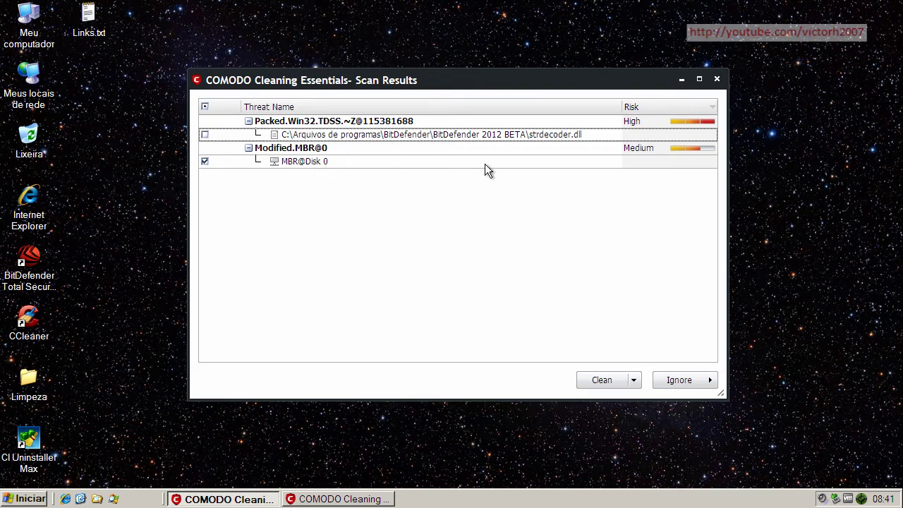
left_click(596, 385)
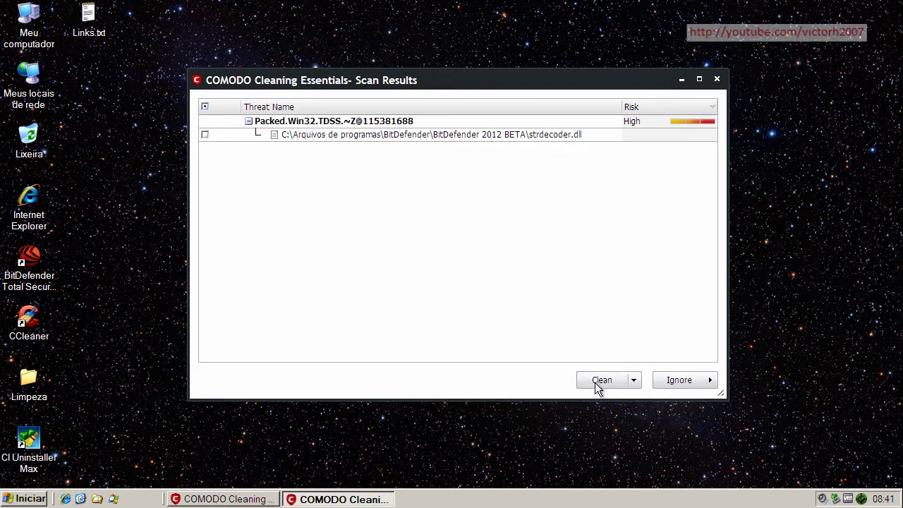
Report the strdecoder.dll detection to COMODO as a false alert, and close the scan results with agreement to restart the computer.
left_click(697, 383)
left_click(459, 259)
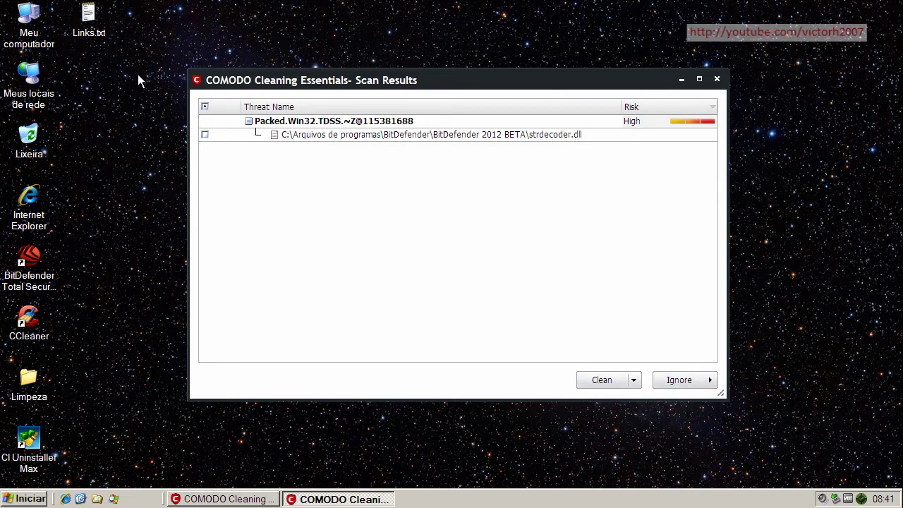
left_click(205, 134)
left_click(702, 379)
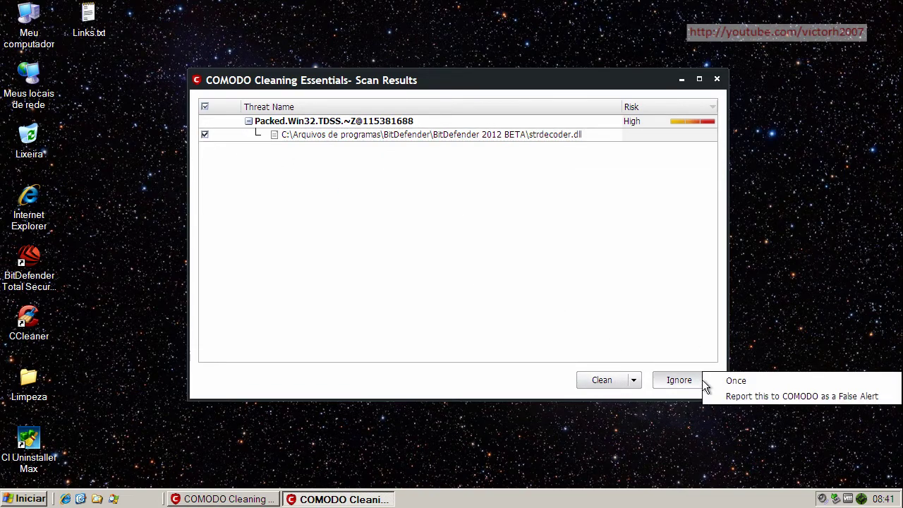
left_click(737, 398)
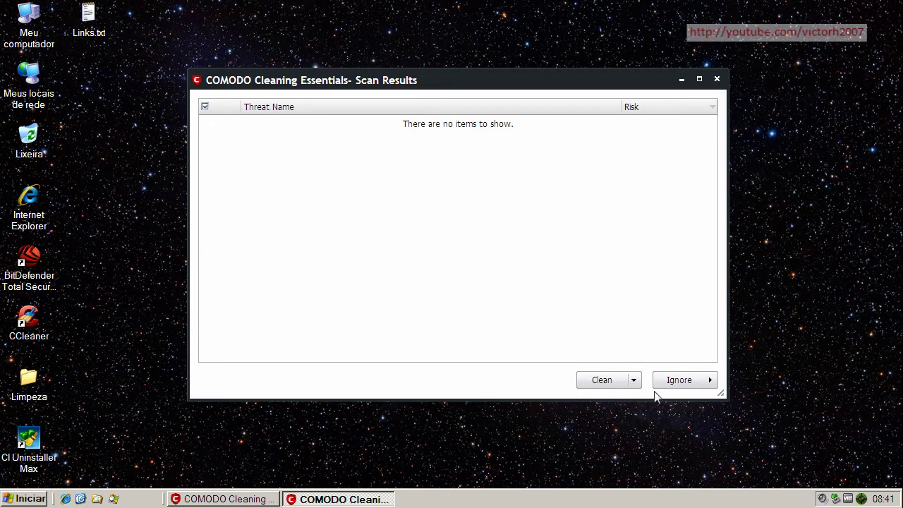
left_click(717, 80)
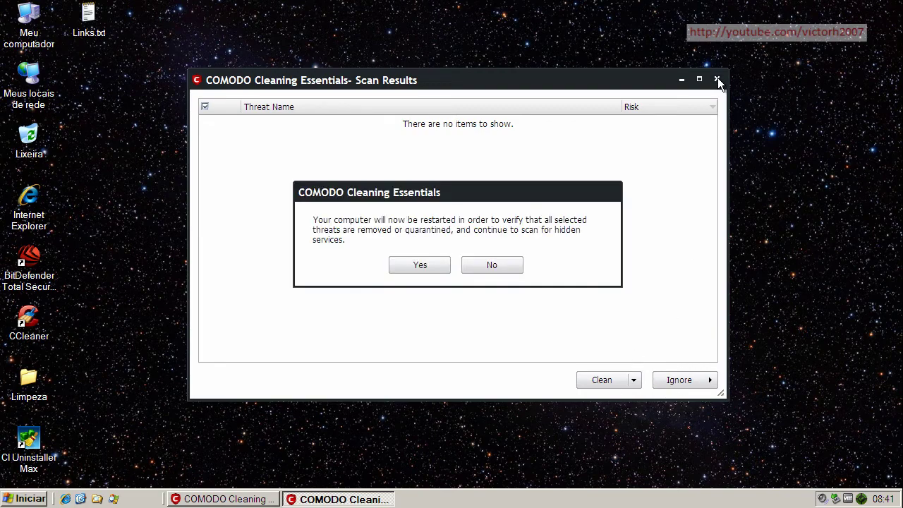
left_click(437, 262)
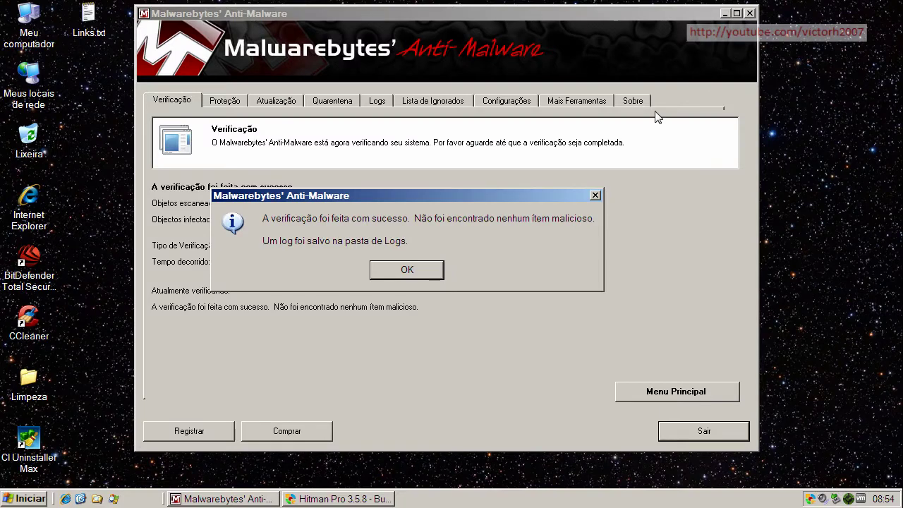
Review the scan results of Malwarebytes' Anti-Malware and Hitman Pro, and close both programs.
left_click(398, 275)
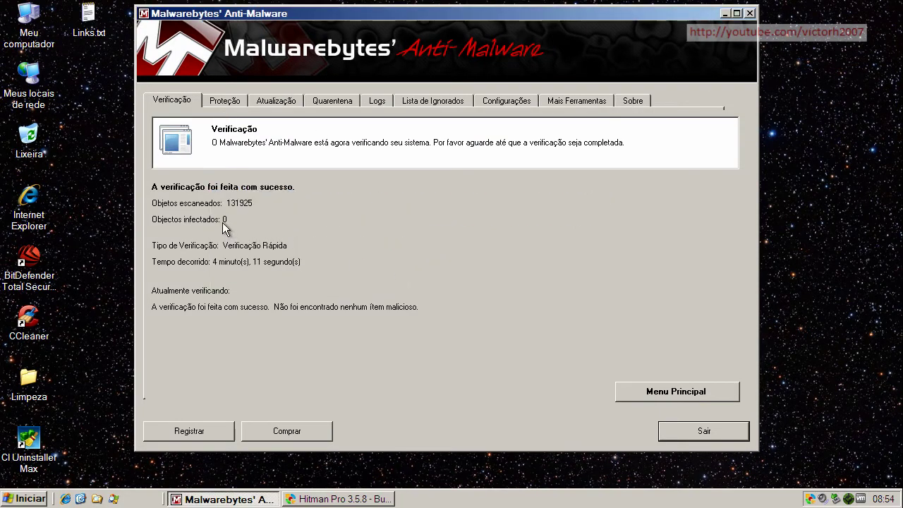
left_click(737, 431)
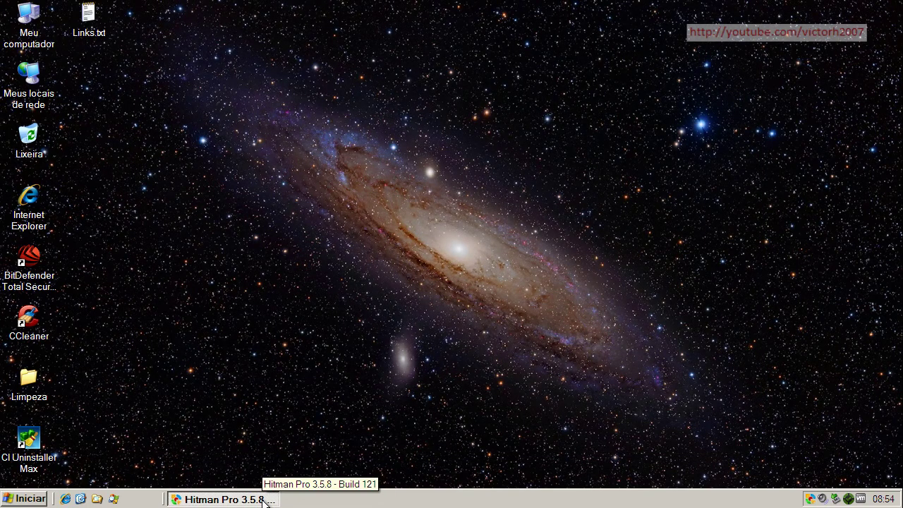
left_click(264, 501)
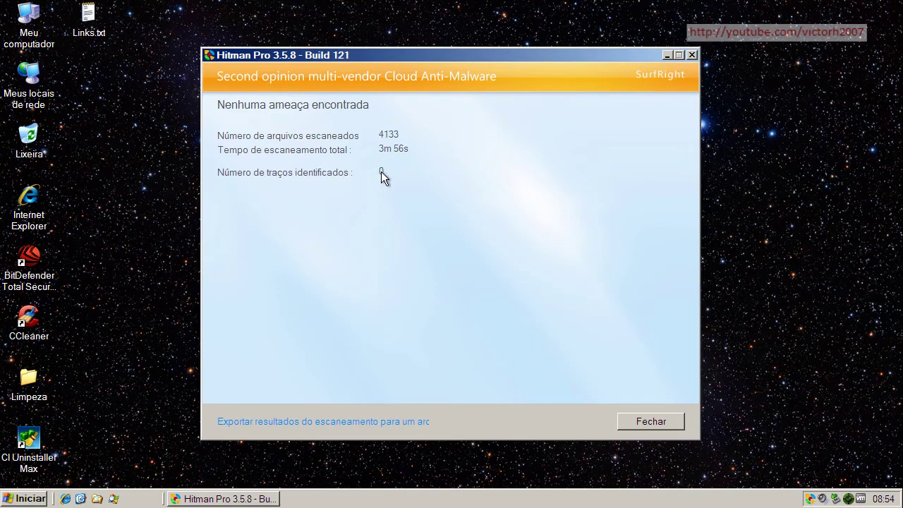
left_click(649, 421)
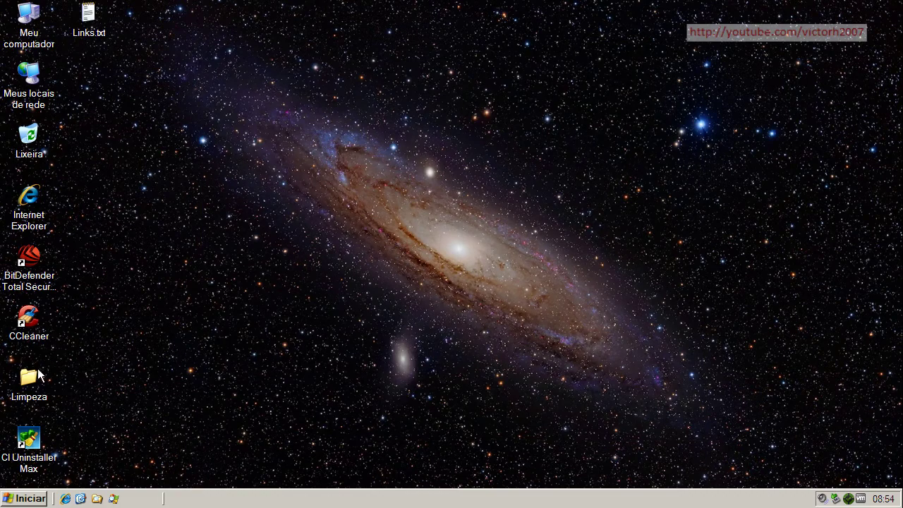
Select SAS_671965A.COM in the desktop's Limpeza folder, and minimize the folder window.
left_click(33, 372)
key("Return")
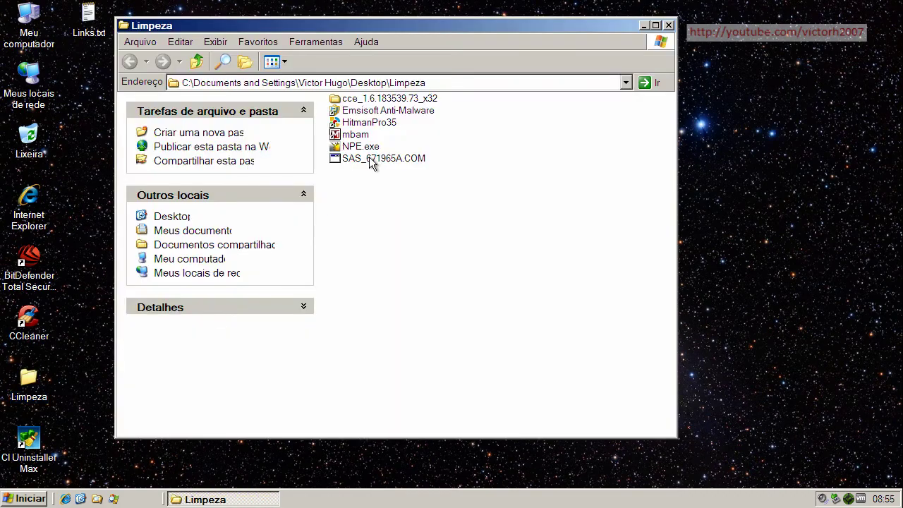
left_click(370, 159)
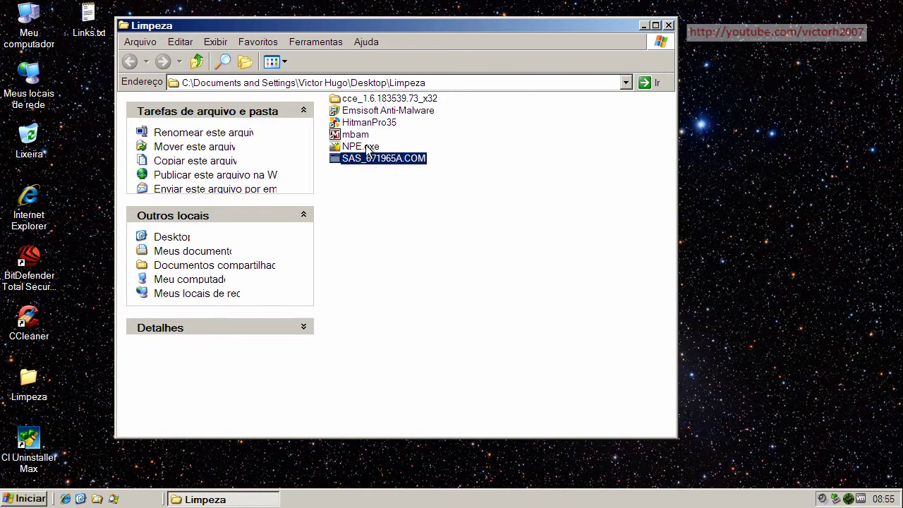
left_click(643, 25)
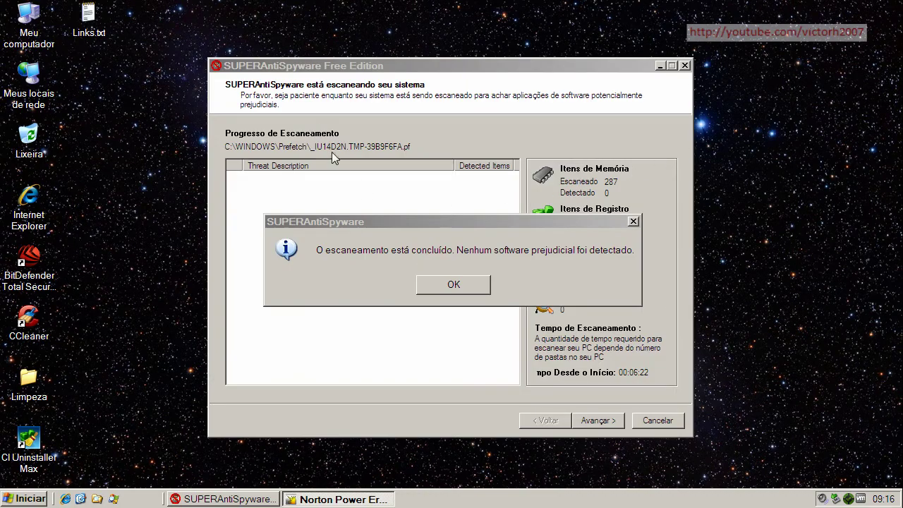
Close the finished SUPERAntiSpyware scan and switch to the Norton Power Eraser scan results.
left_click(452, 284)
left_click(658, 420)
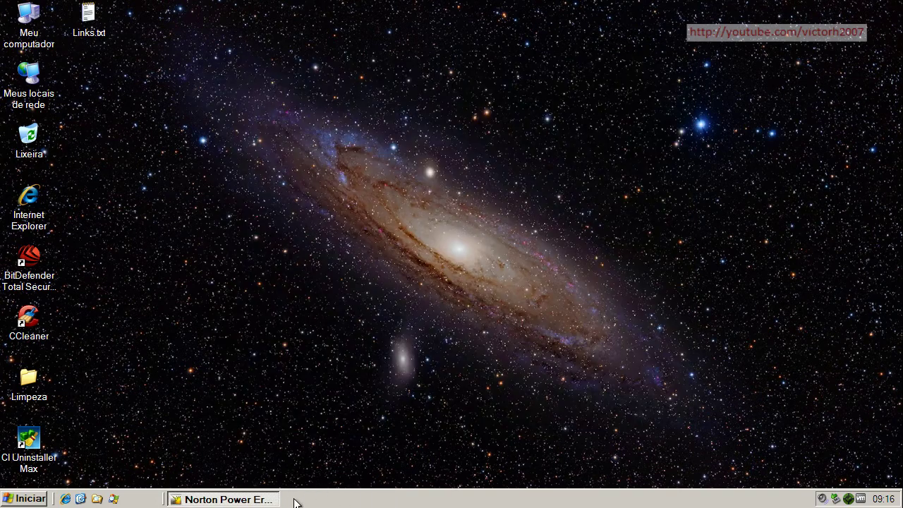
left_click(239, 500)
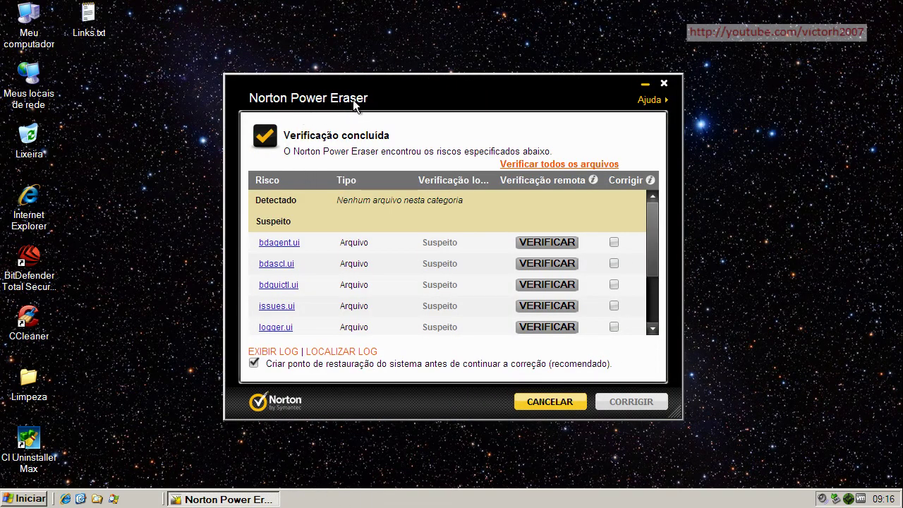
Inspect the reputation details and folder location of the suspicious file bdagent.ui, and return to the risk list.
left_click(288, 246)
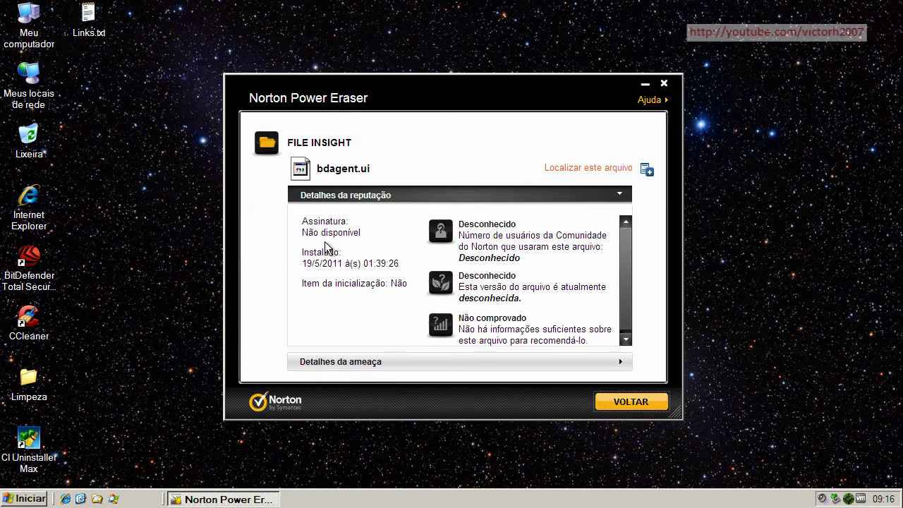
left_click(607, 169)
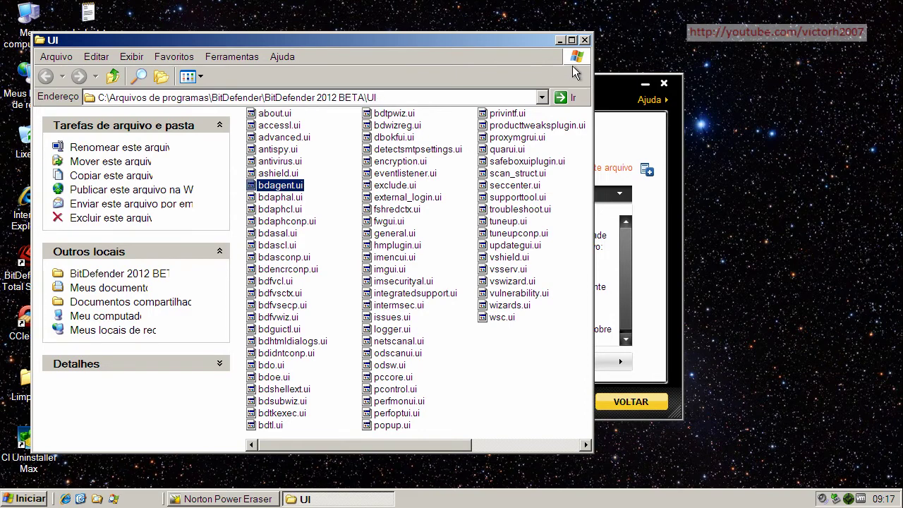
left_click(585, 40)
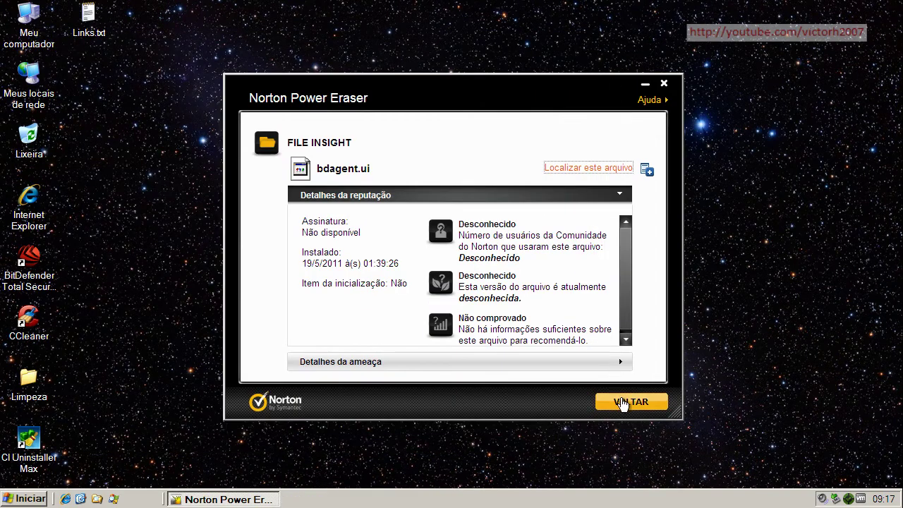
left_click(624, 400)
Inspect the reputation details and folder location of bdascl.ui, and return to the risk list.
left_click(277, 264)
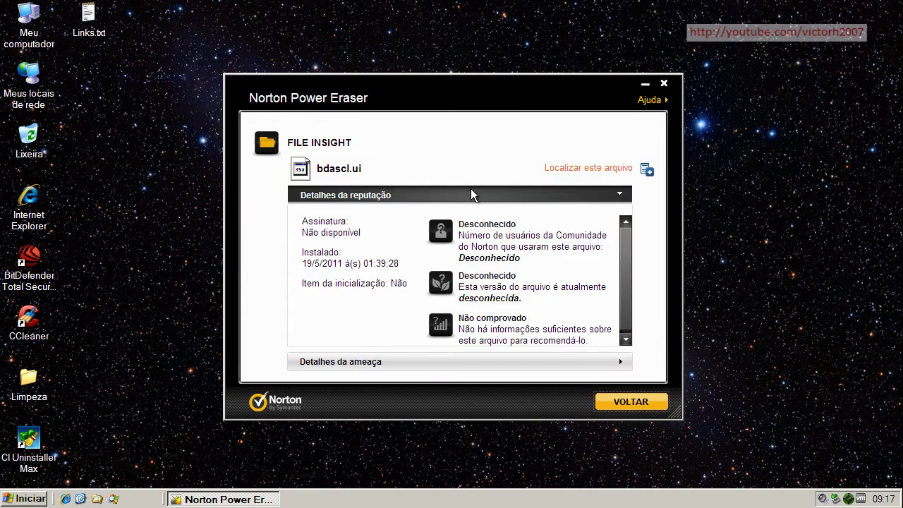
left_click(614, 171)
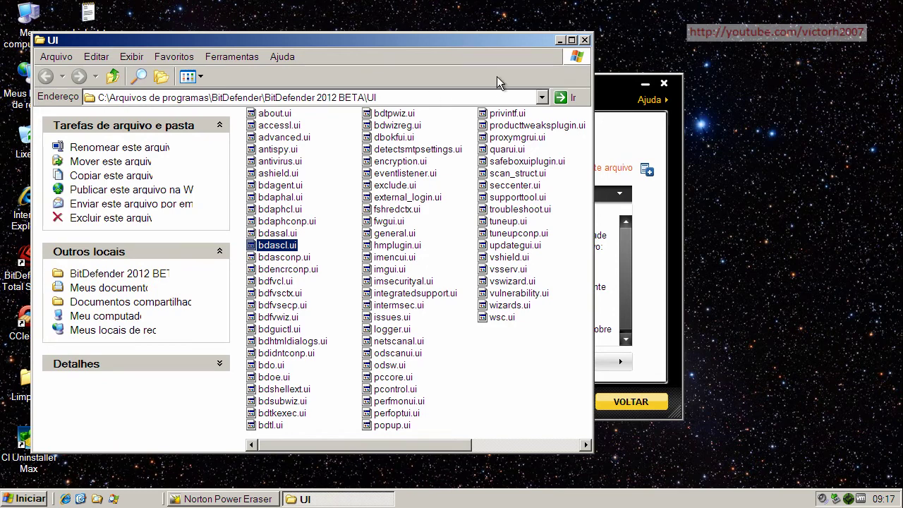
left_click(585, 41)
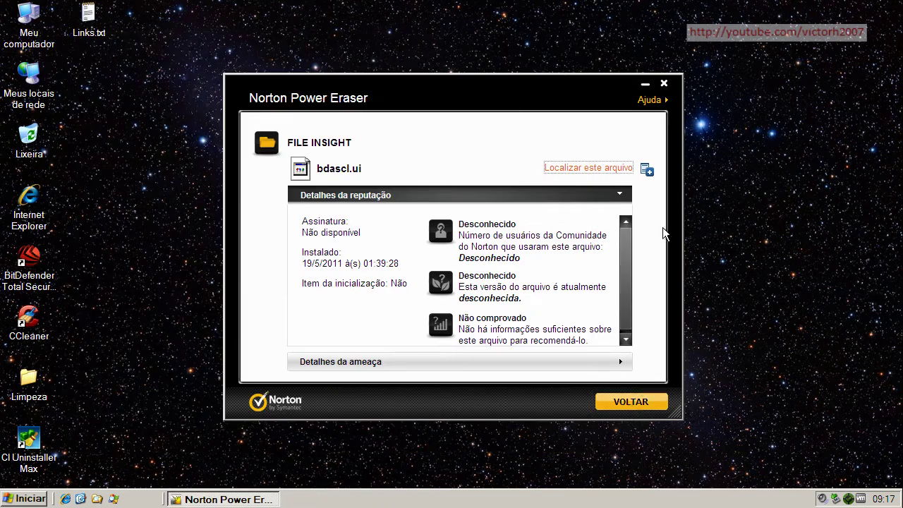
left_click(635, 400)
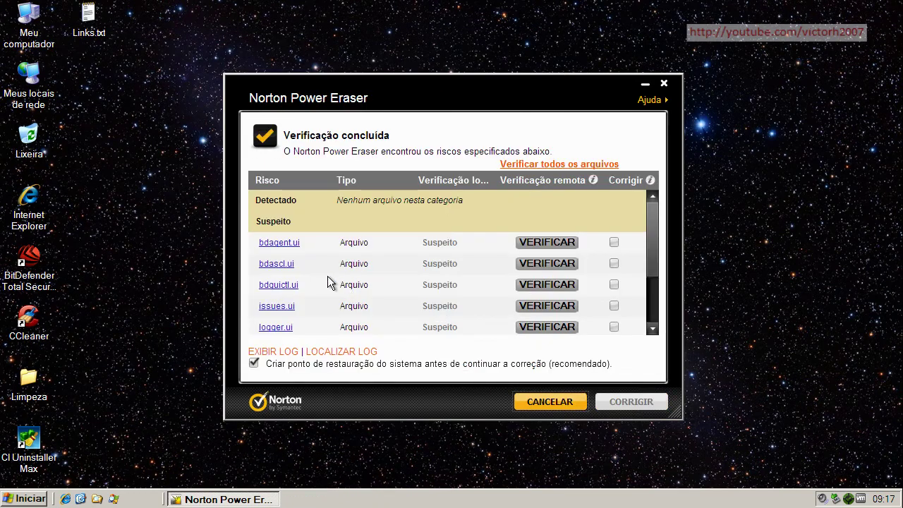
Inspect the reputation details and folder location of bdguictl.ui, and return to the risk list.
left_click(286, 285)
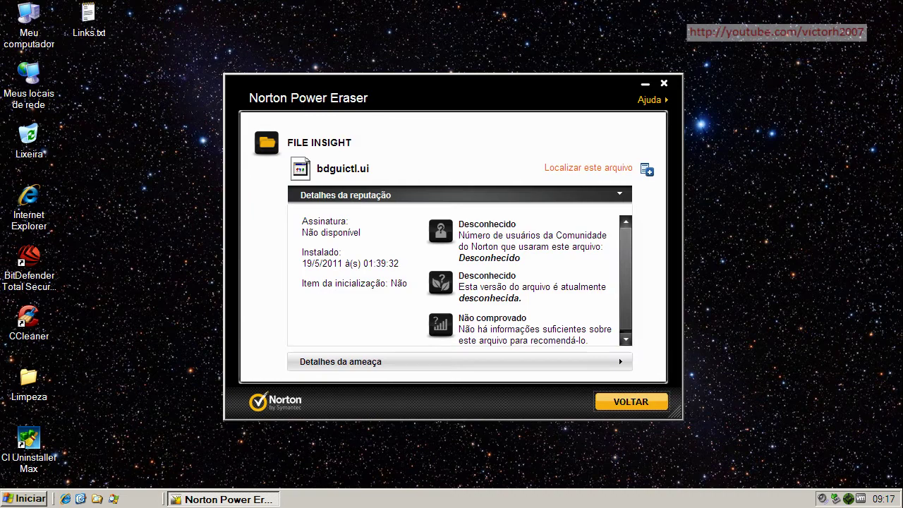
left_click(568, 168)
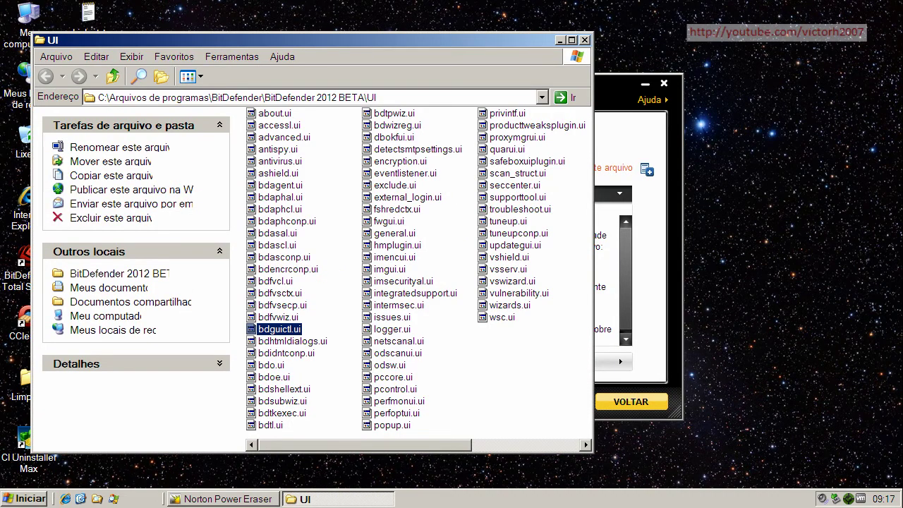
left_click(585, 40)
left_click(655, 404)
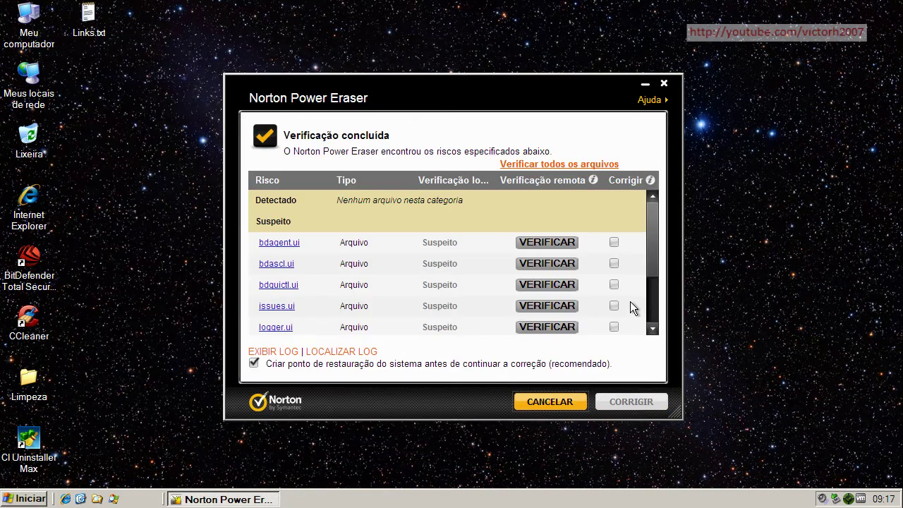
Inspect the reputation details and folder location of Uninstaller.exe, and close Norton Power Eraser without fixing anything.
left_click_drag(649, 273, 652, 326)
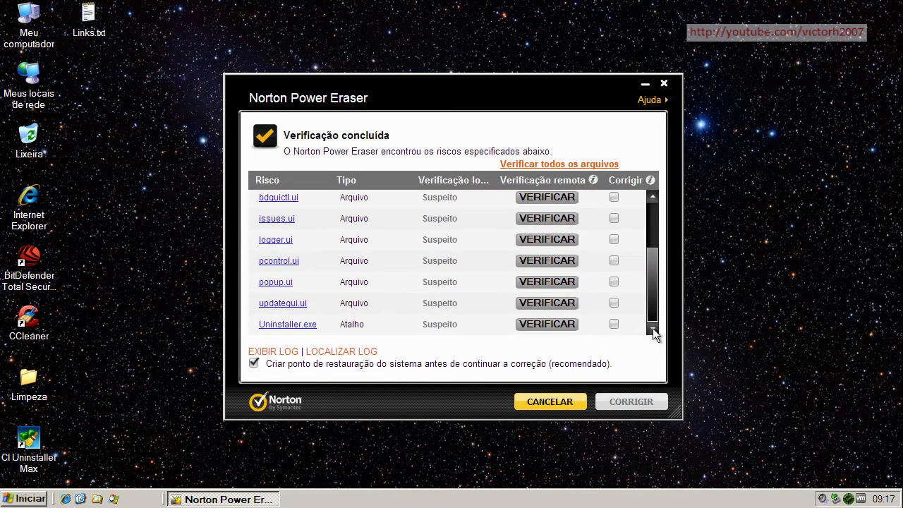
left_click(302, 325)
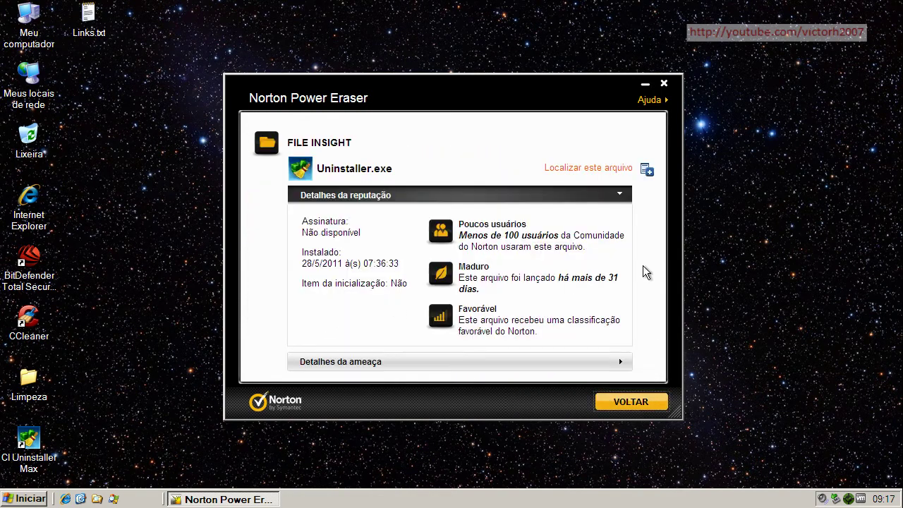
left_click(578, 173)
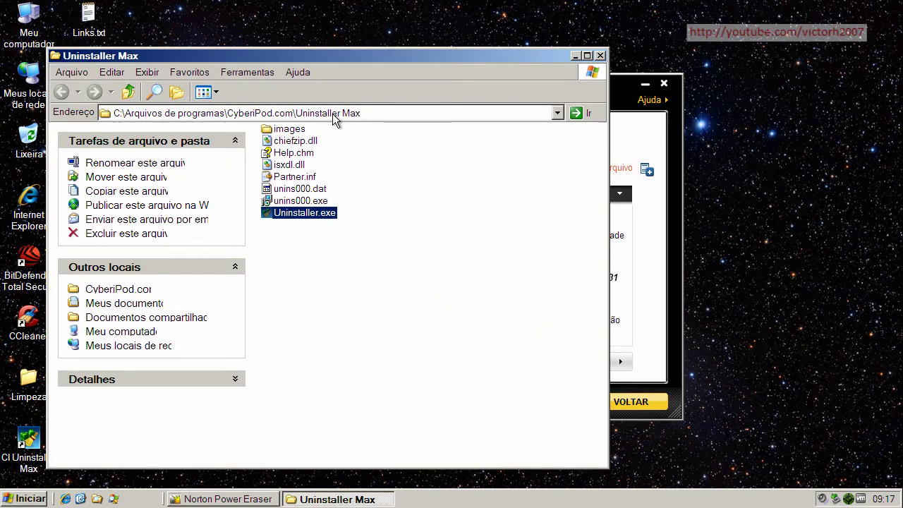
left_click(600, 55)
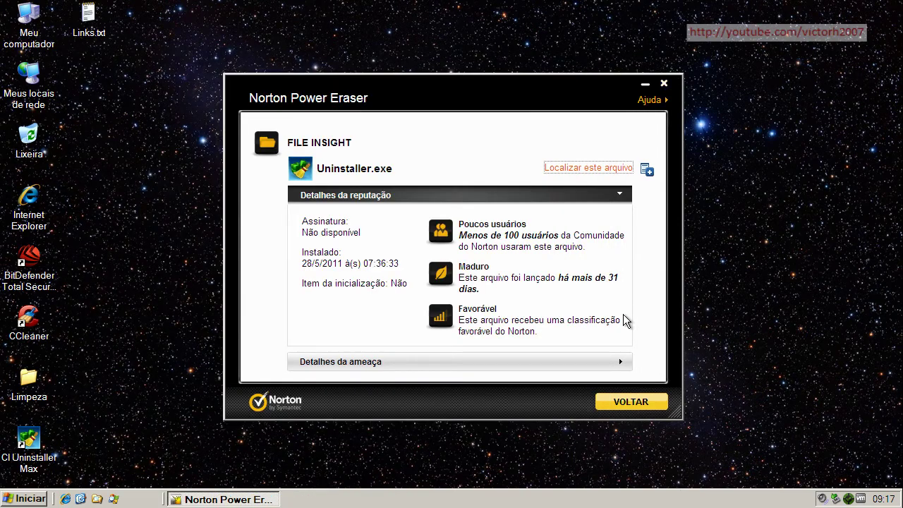
left_click(625, 401)
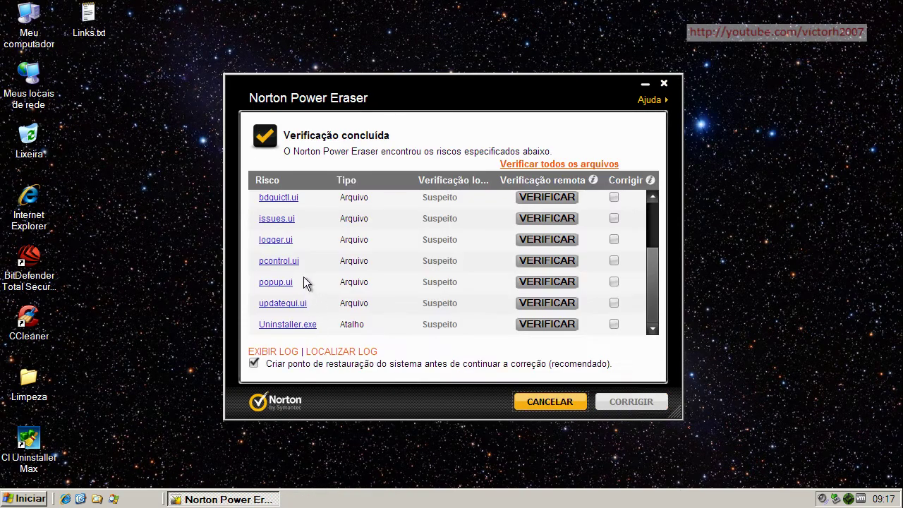
left_click(664, 84)
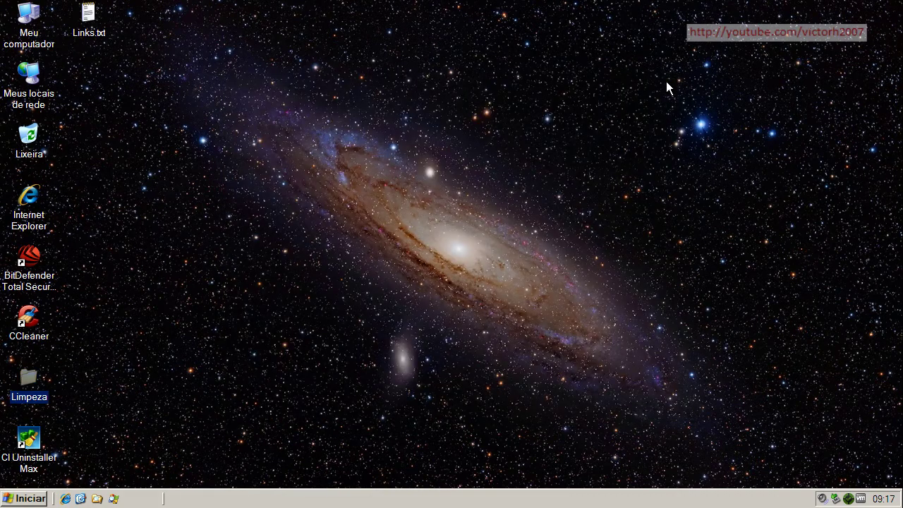
Examine the installed programs list in Uninstaller Max, and close the program without uninstalling anything.
double_click(30, 440)
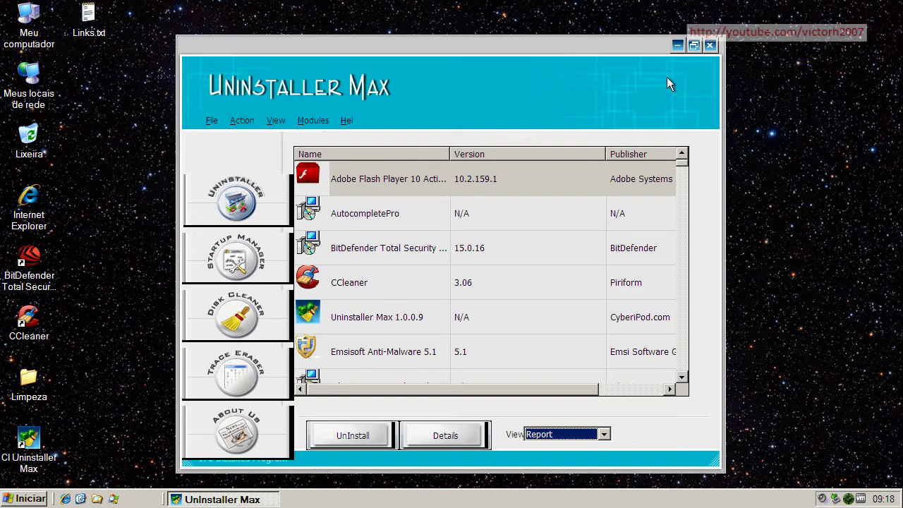
left_click(711, 46)
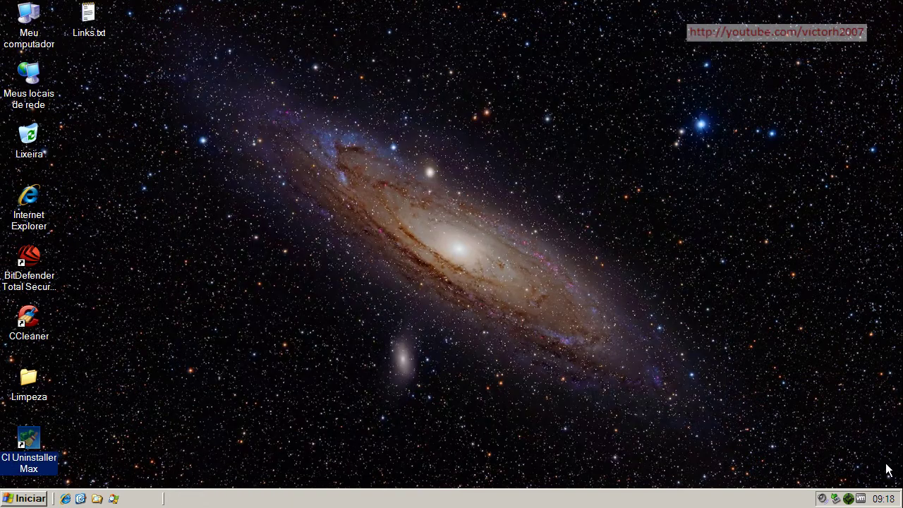
Open the BitDefender Total Security 2012 main window, review its antivirus Virus Scan events, and return to the home view.
left_click(851, 497)
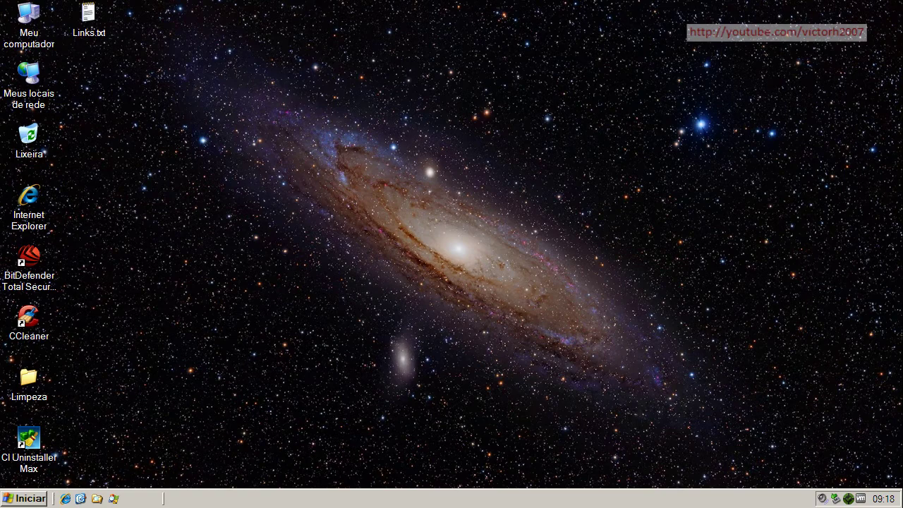
double_click(849, 498)
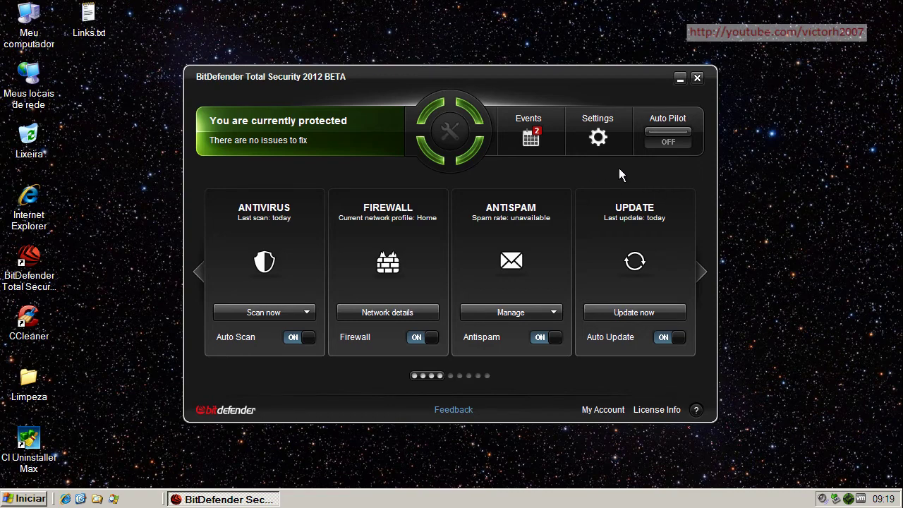
left_click(544, 141)
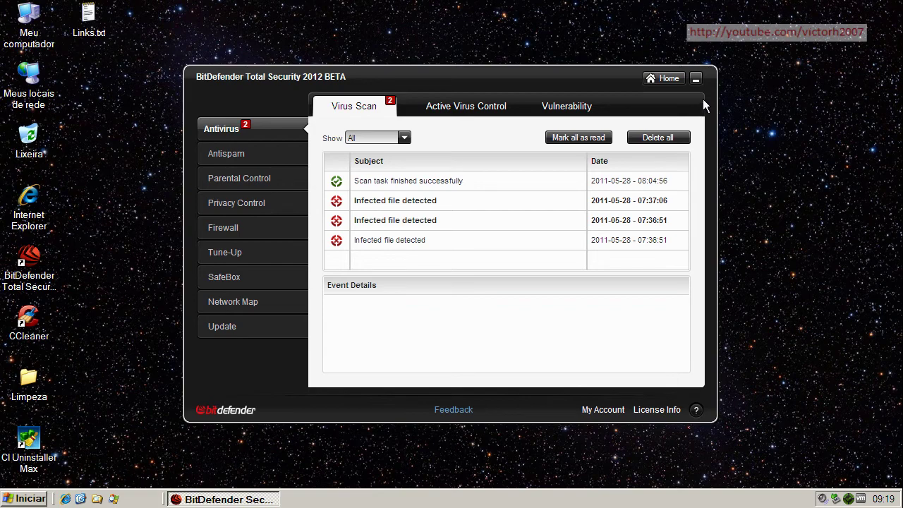
left_click(673, 79)
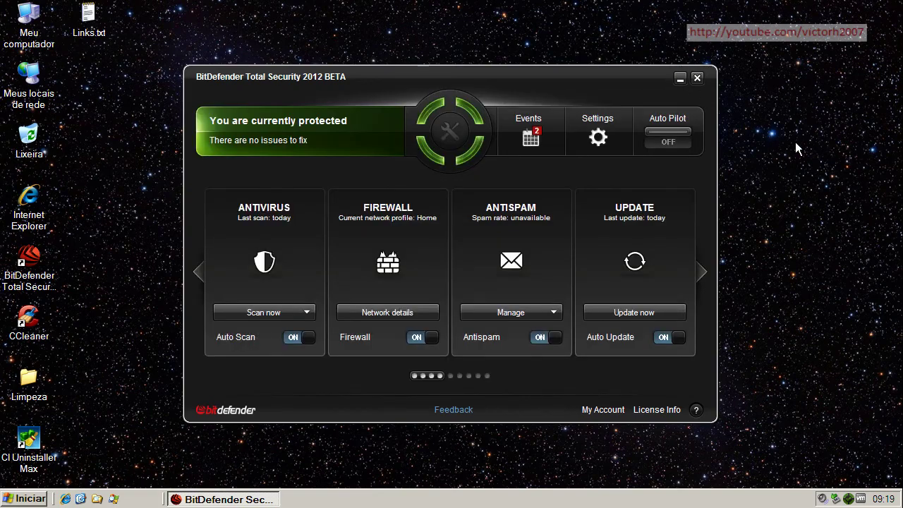